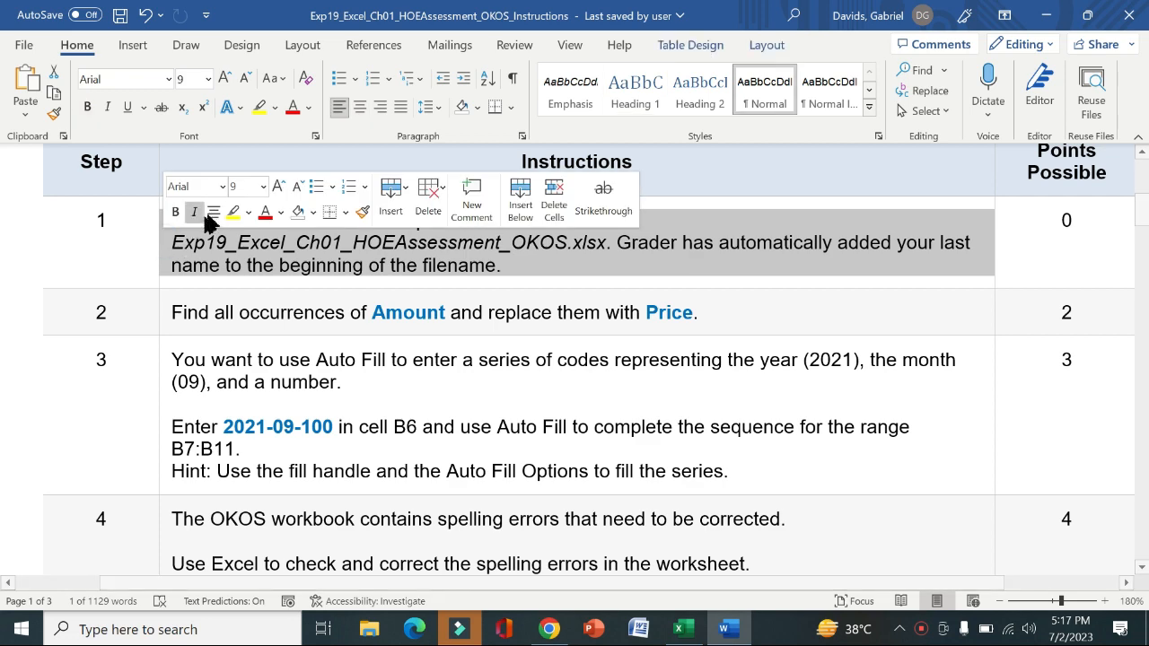
Highlight the whole step 1 instruction about downloading and opening the workbook in yellow
left_click(234, 212)
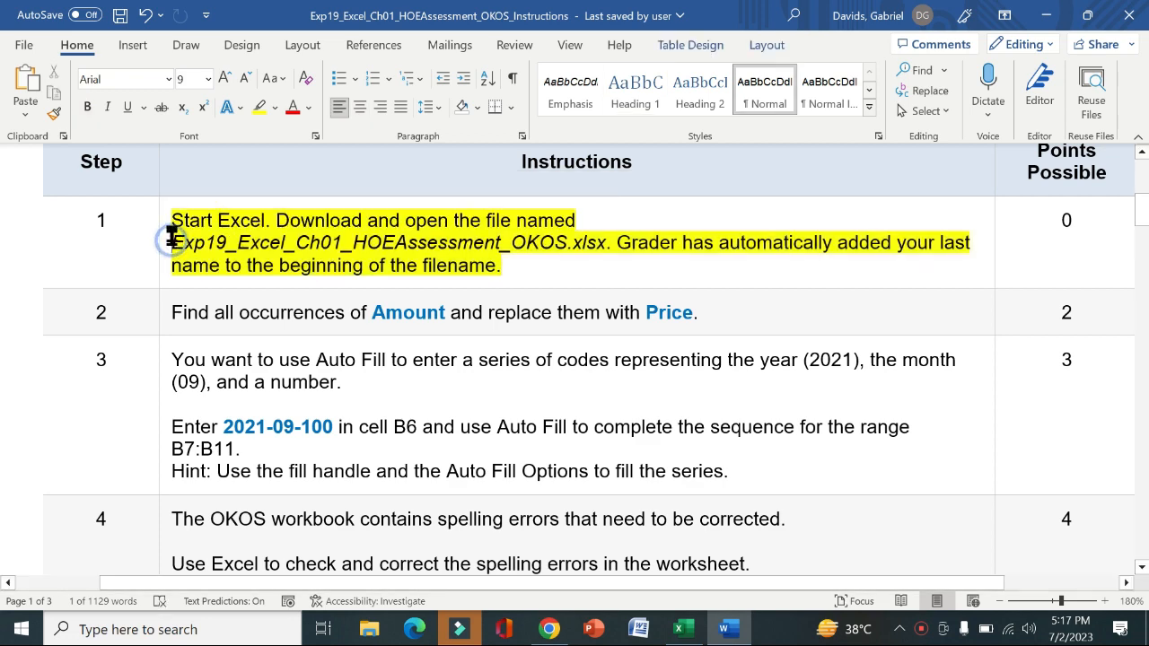
left_click_drag(170, 225, 503, 265)
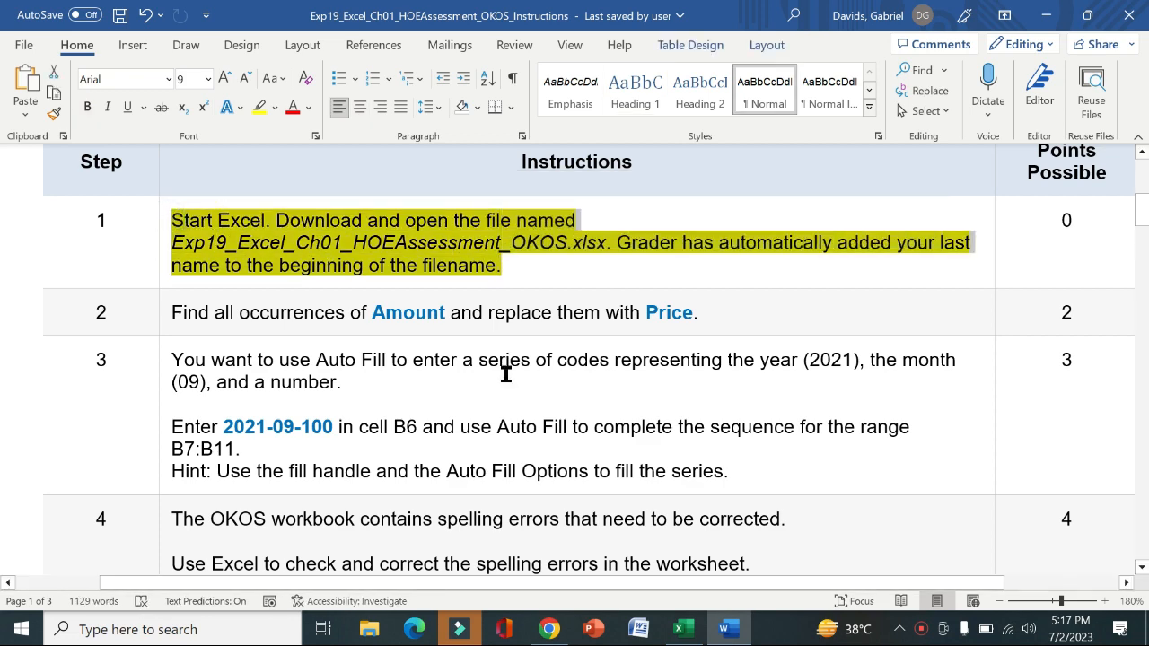
Switch to the OKOS workbook in Excel and enlarge the worksheet view to 160%
key("alt+Tab")
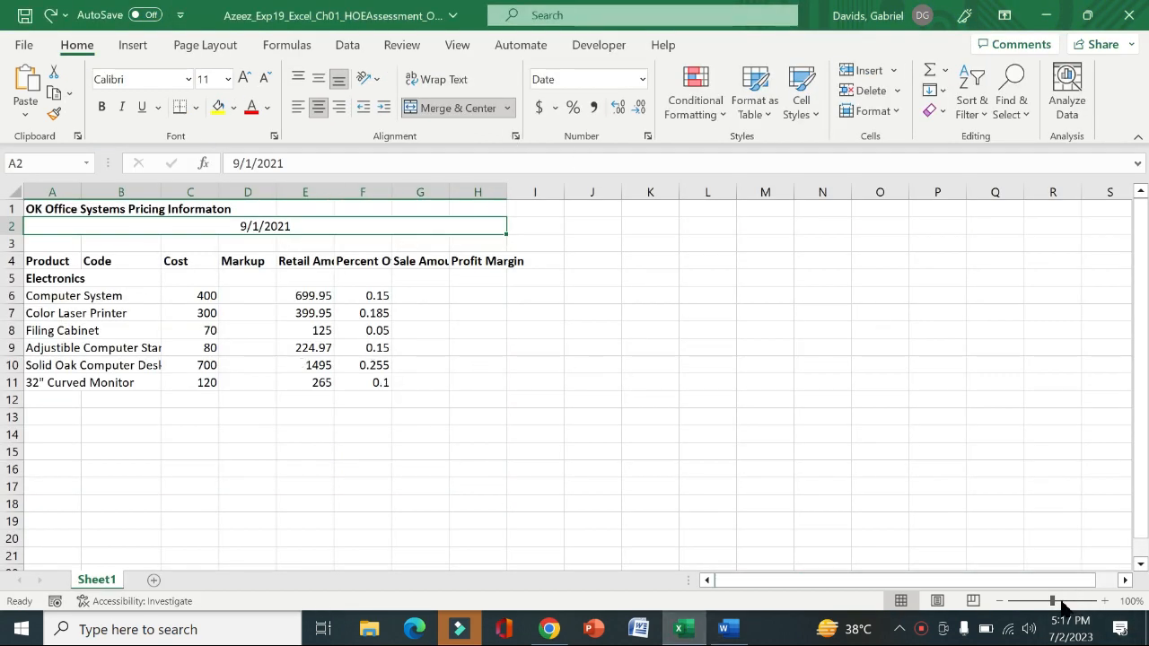
left_click_drag(1060, 600, 1065, 600)
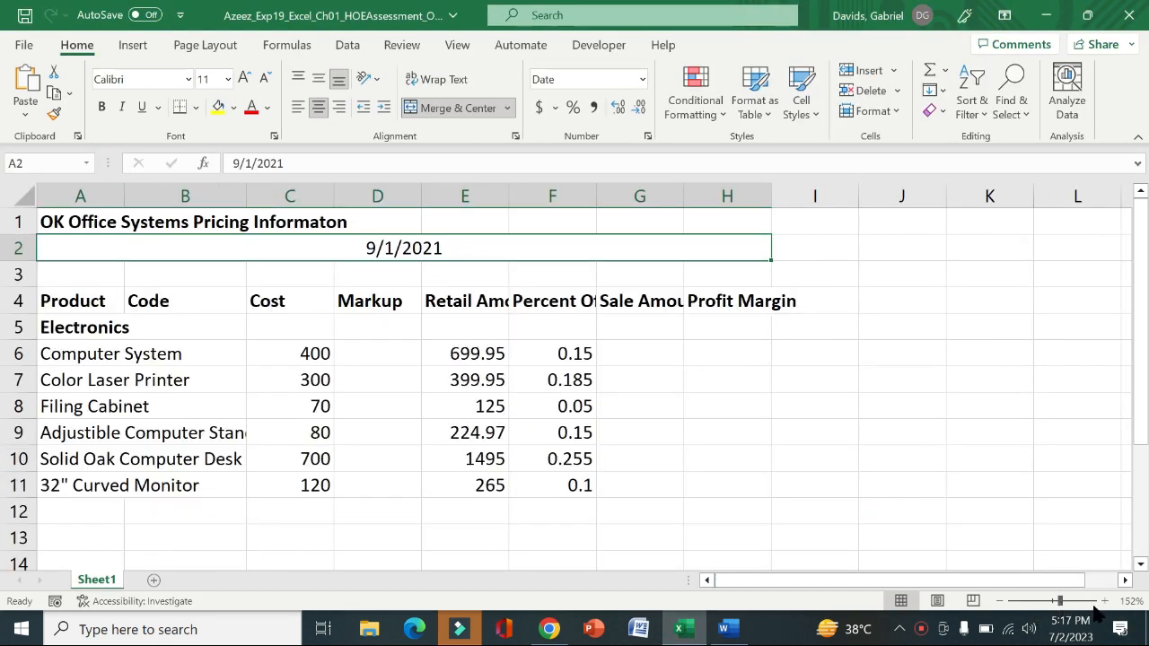
left_click(1105, 601)
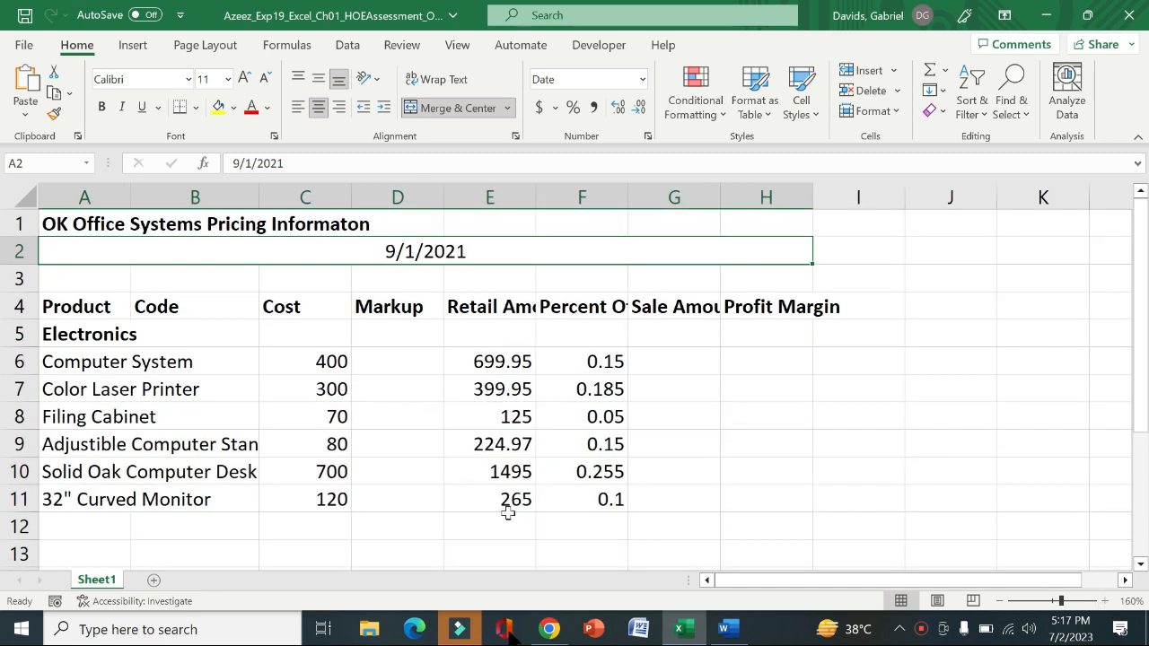
Return to the Word instructions, remove the highlight from step 1 and highlight the step 2 instruction in yellow
left_click(723, 630)
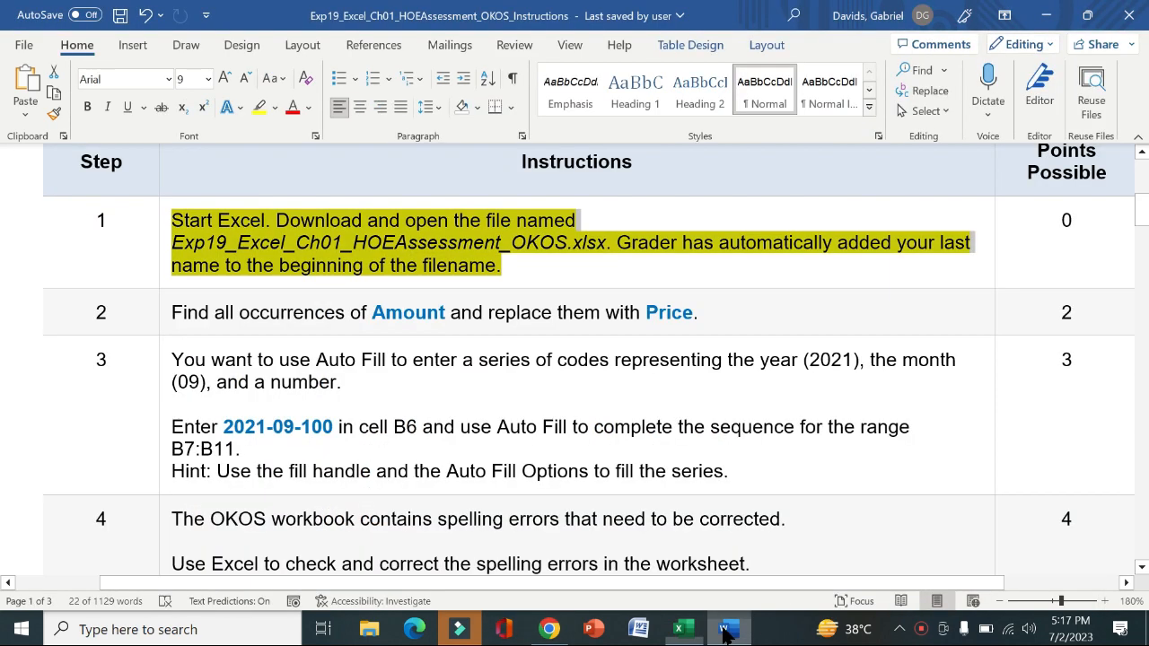
left_click(161, 259)
left_click(233, 226)
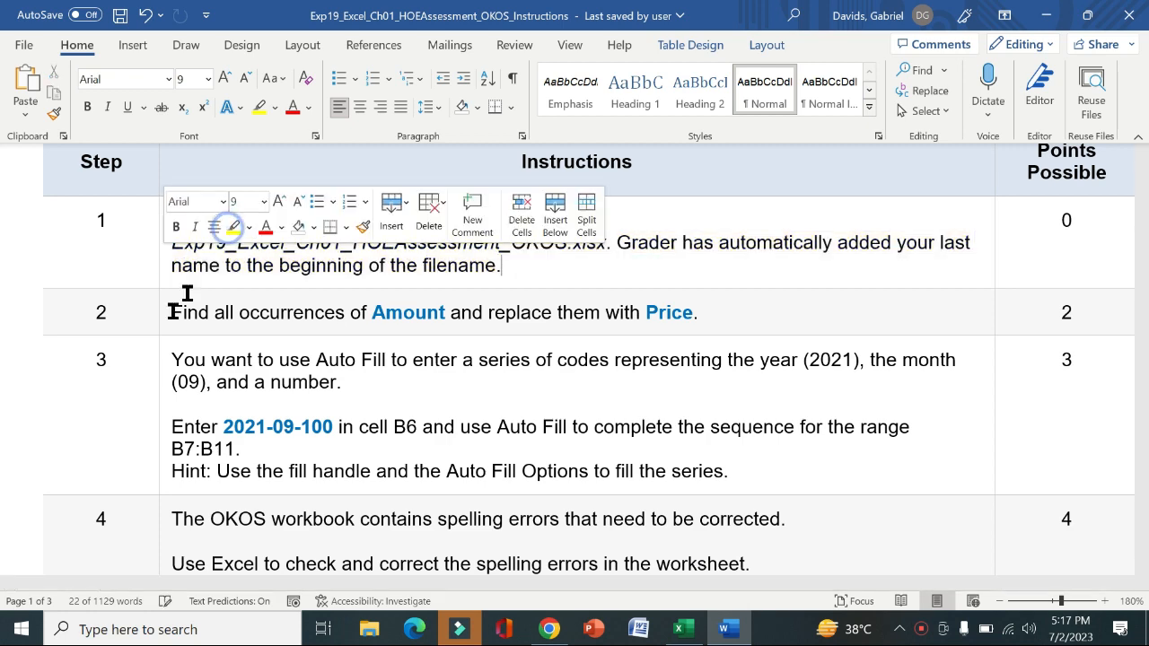
left_click(165, 318)
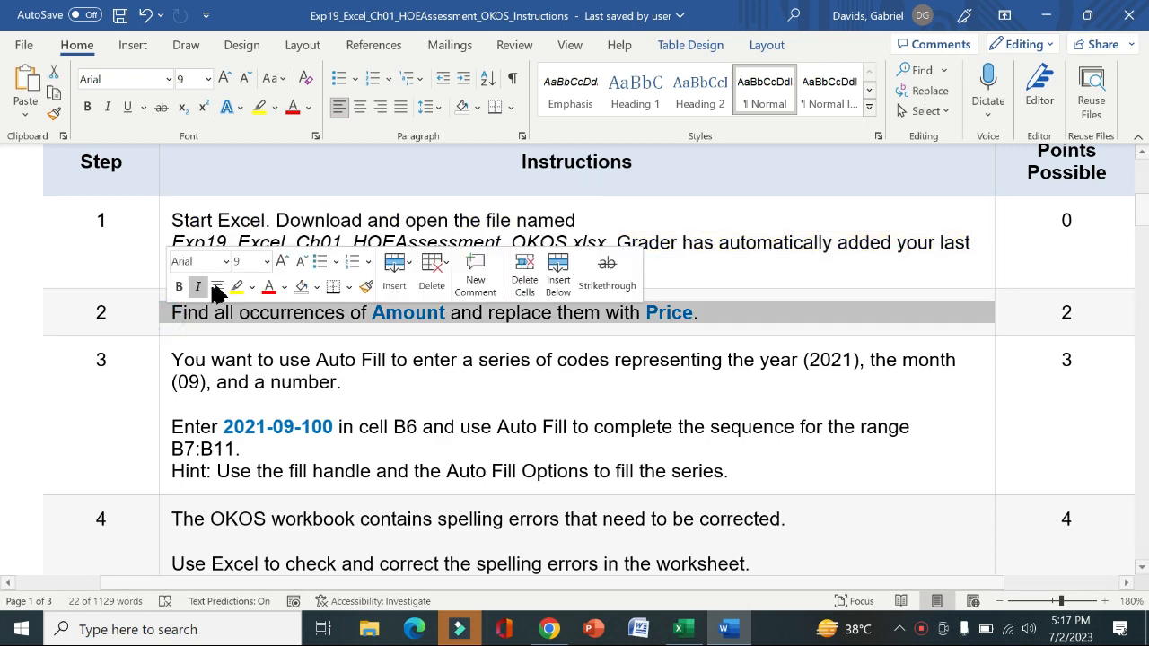
left_click(237, 286)
left_click(206, 315)
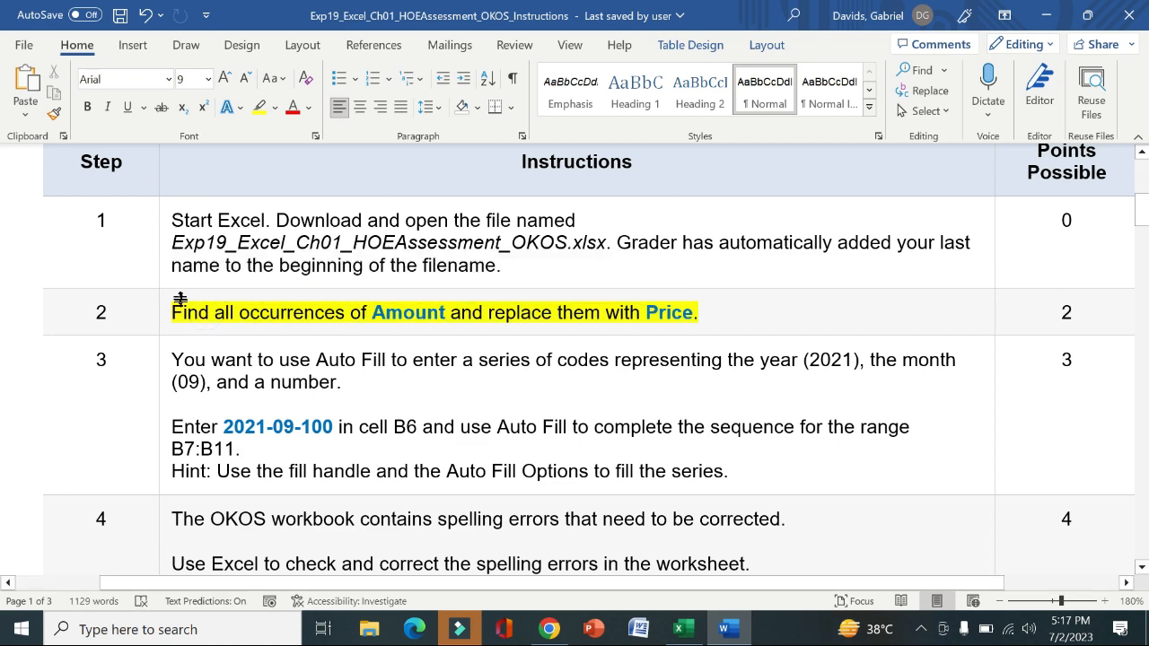
left_click_drag(176, 312, 611, 308)
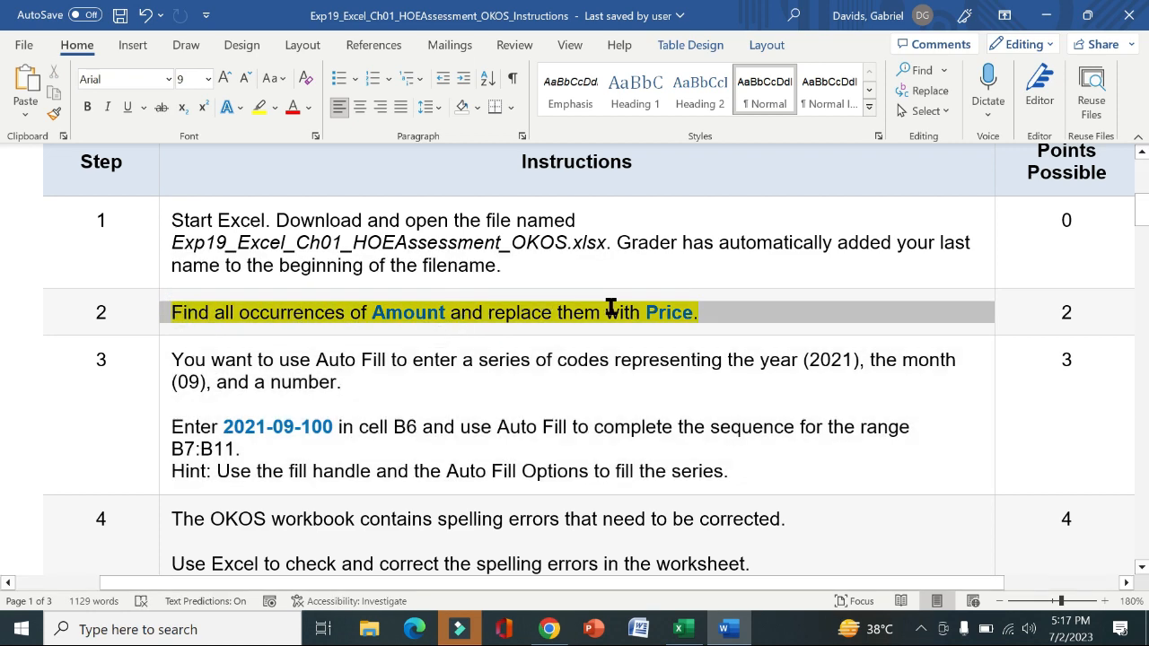
In the Excel workbook, replace all occurrences of Amount with Price and check the changed headings in row 4
left_click(679, 629)
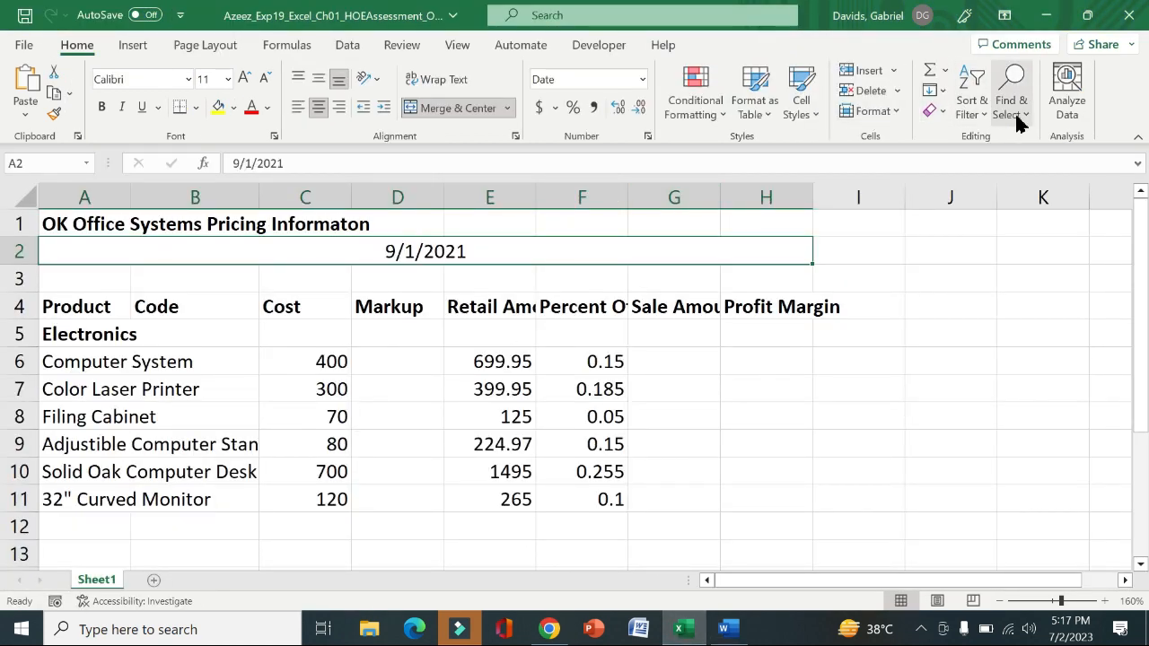
left_click(1021, 118)
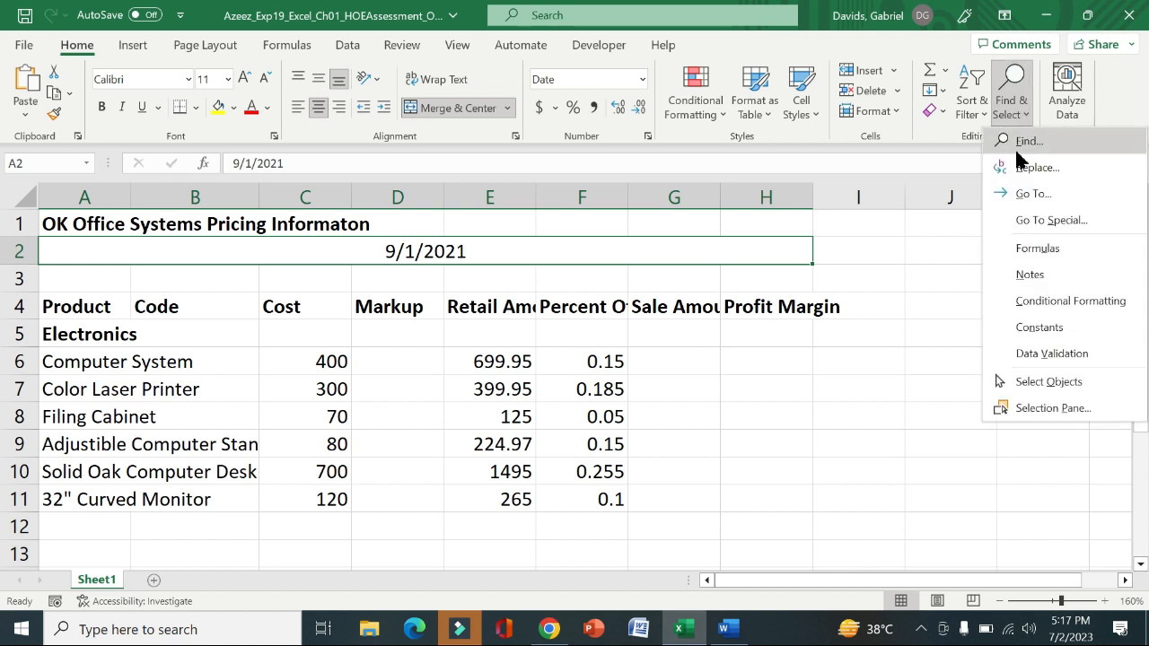
left_click(1028, 165)
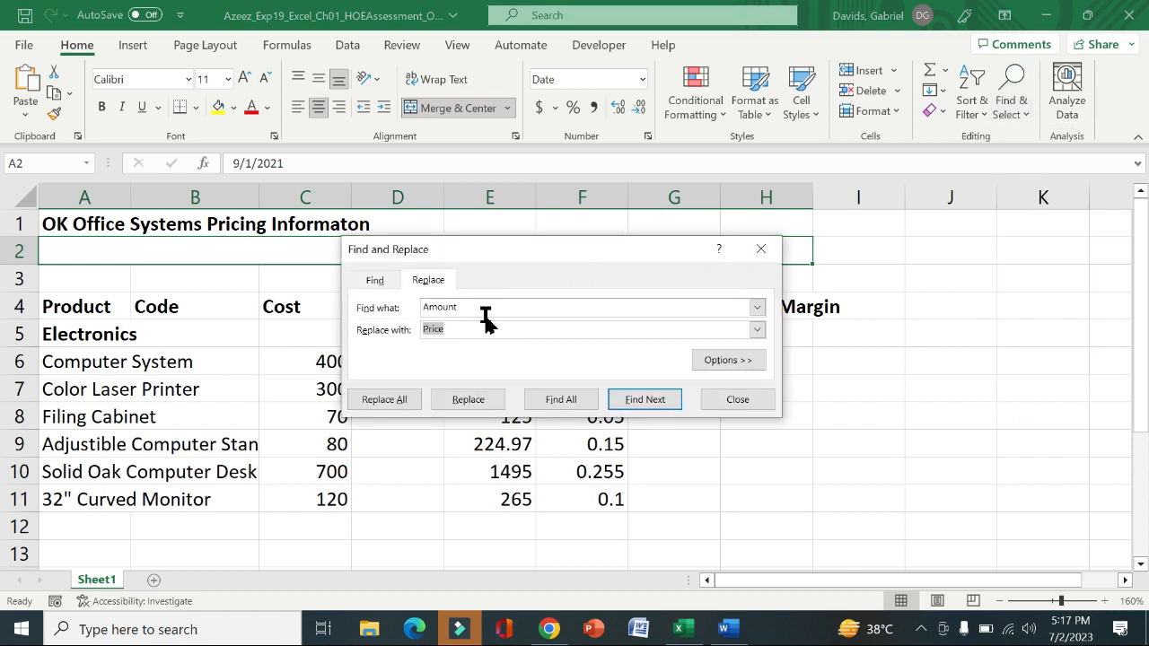
left_click(485, 308)
left_click(479, 330)
left_click(562, 400)
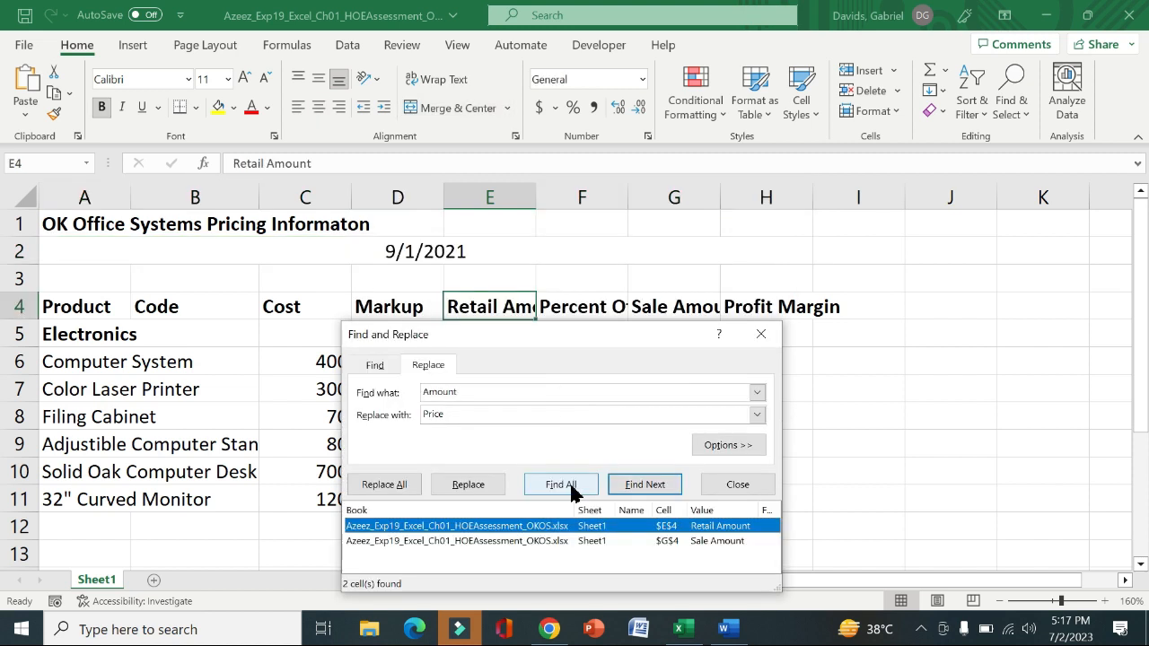
left_click(393, 483)
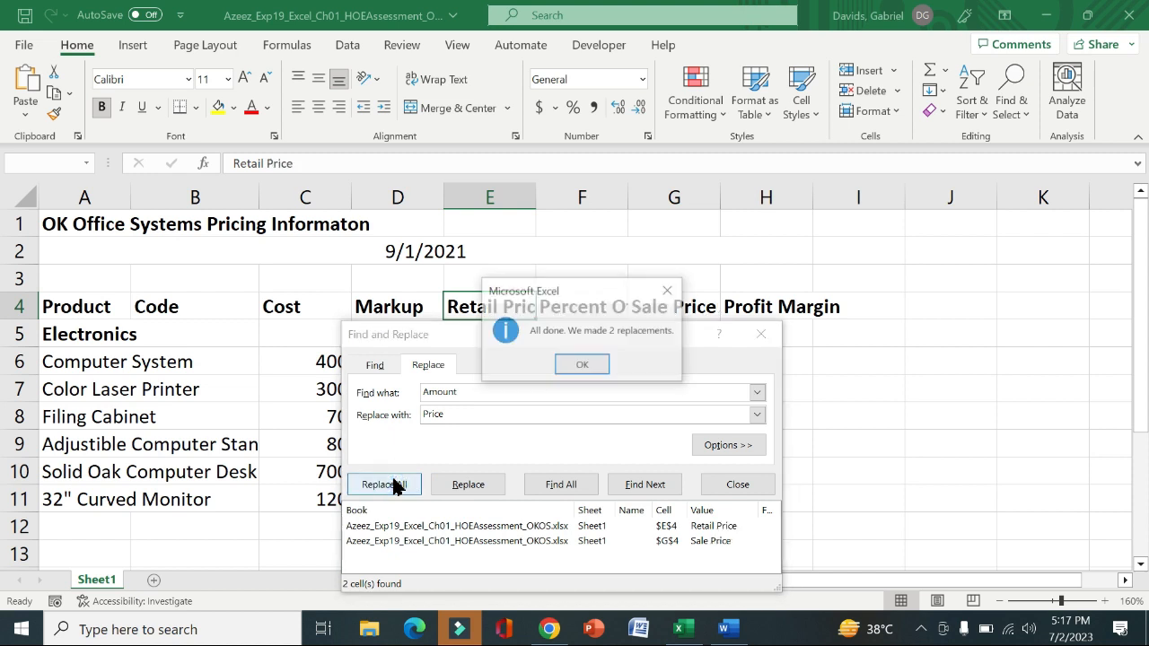
left_click(589, 367)
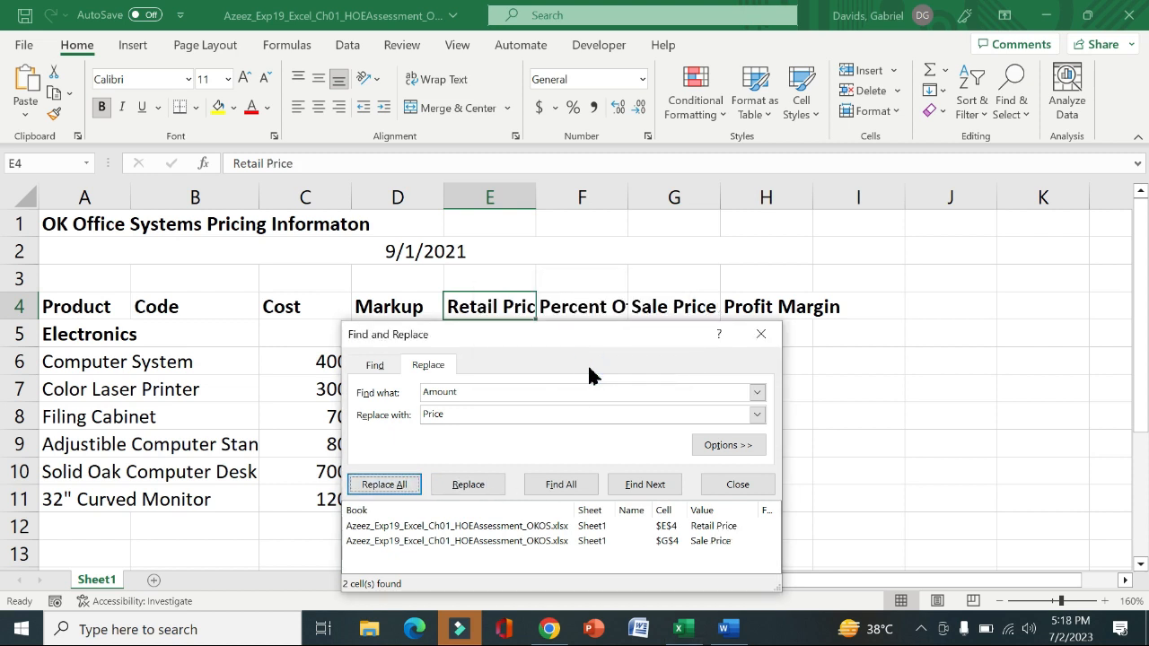
left_click(714, 489)
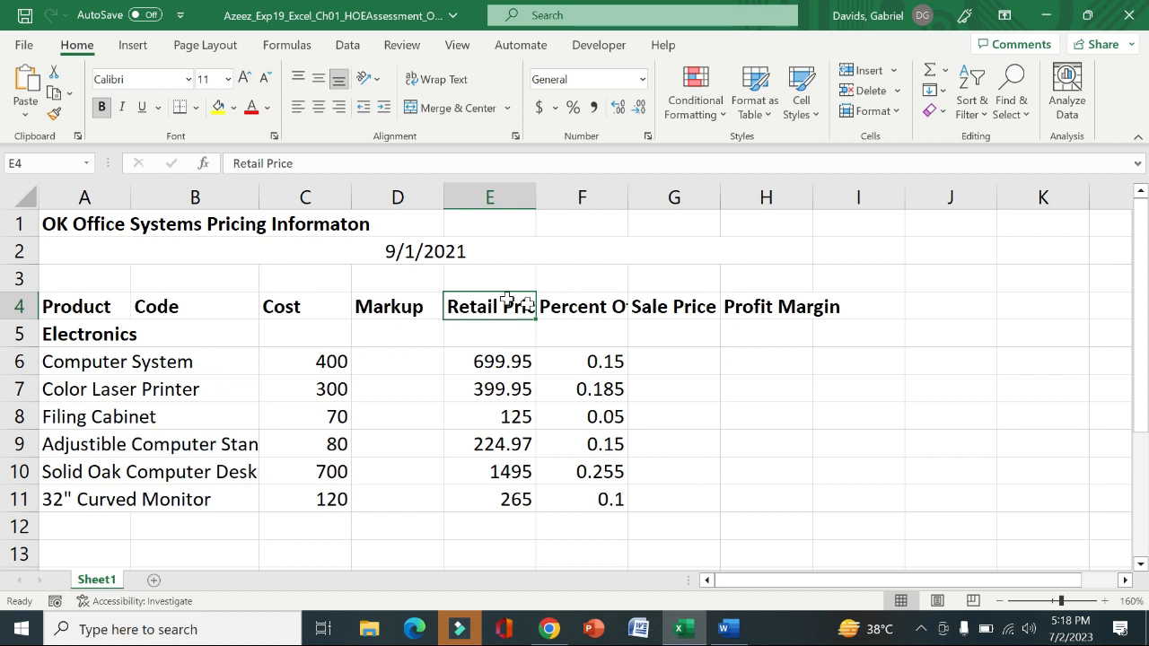
left_click(683, 306)
left_click(507, 306)
Return to the Word instructions, remove the highlight from step 2 and highlight the whole step 3 instruction in yellow
left_click(724, 628)
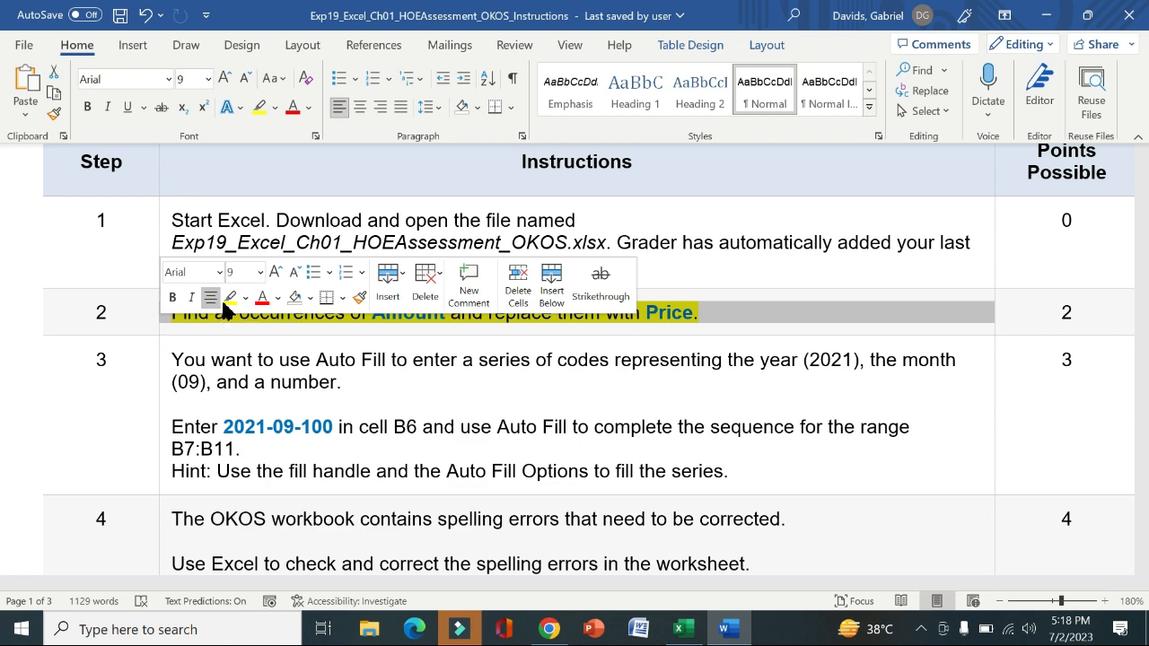
key("Right")
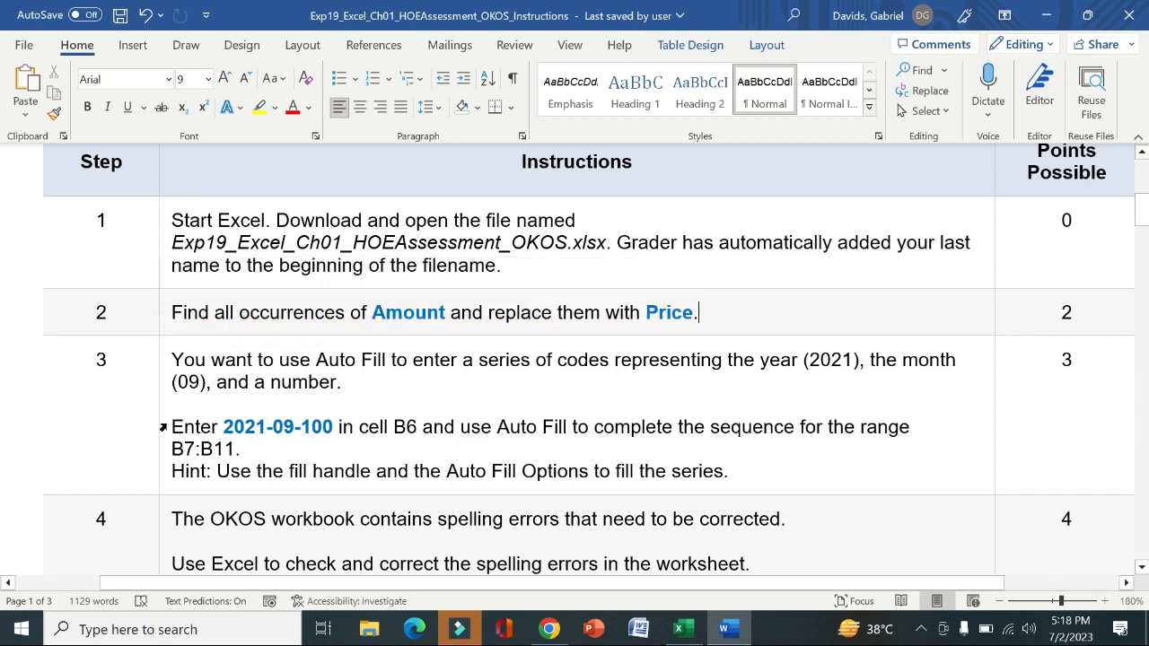
left_click(163, 427)
left_click(235, 395)
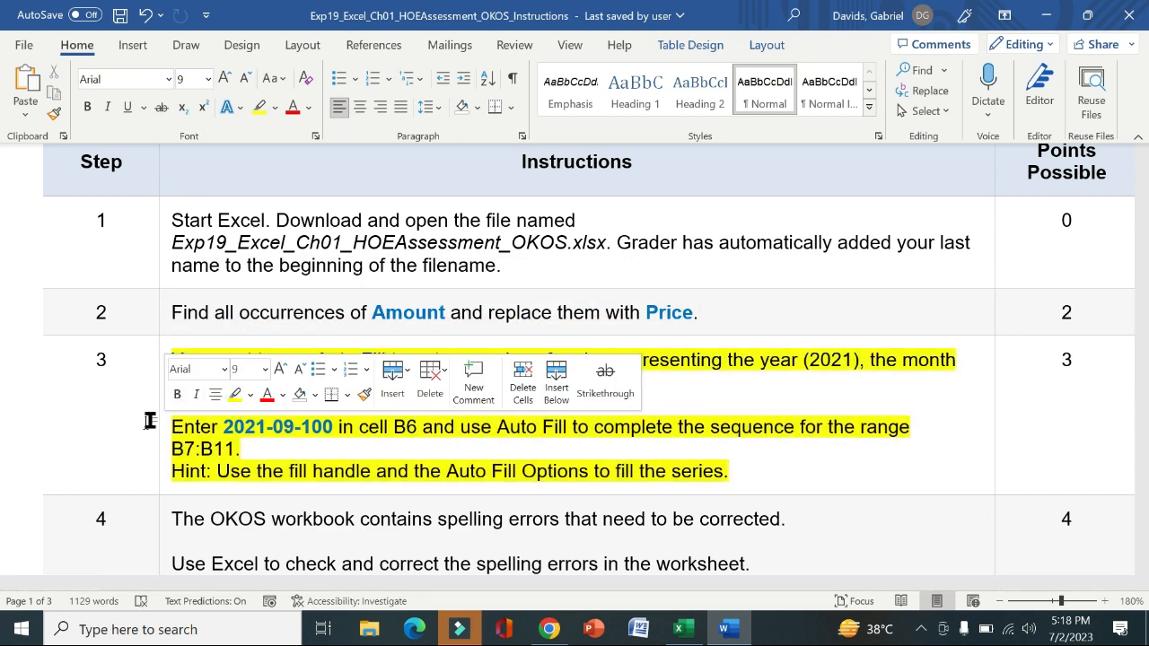
left_click(175, 400)
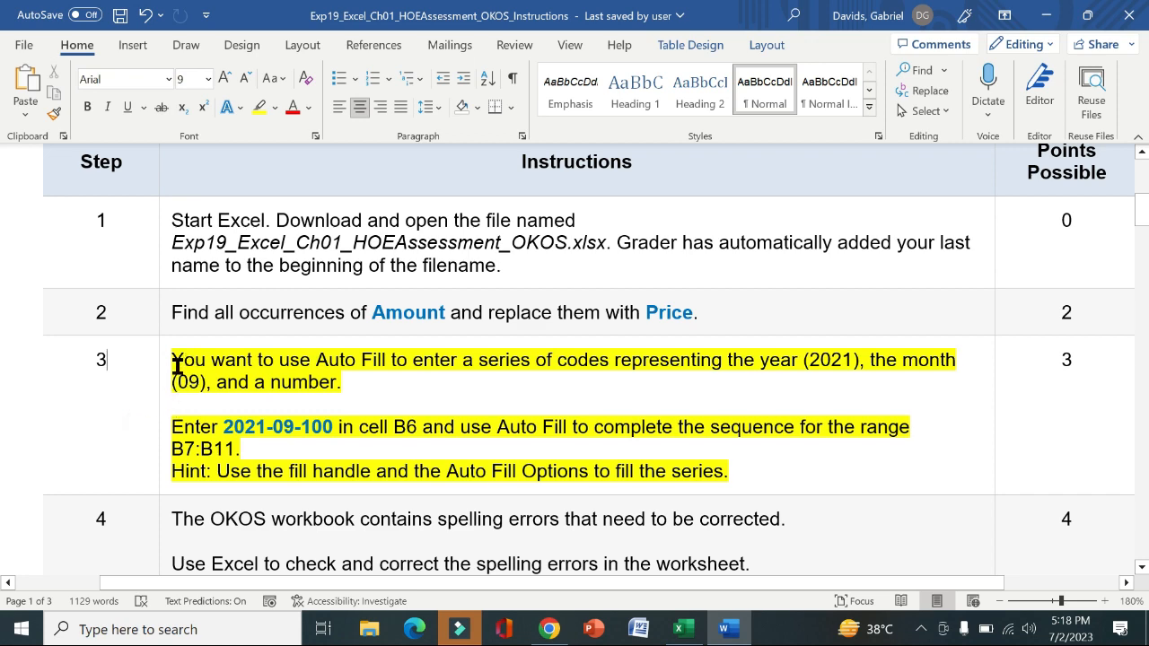
Copy the code 2021-09-100 from the step 3 instruction and return to the Excel workbook
left_click_drag(178, 366, 723, 375)
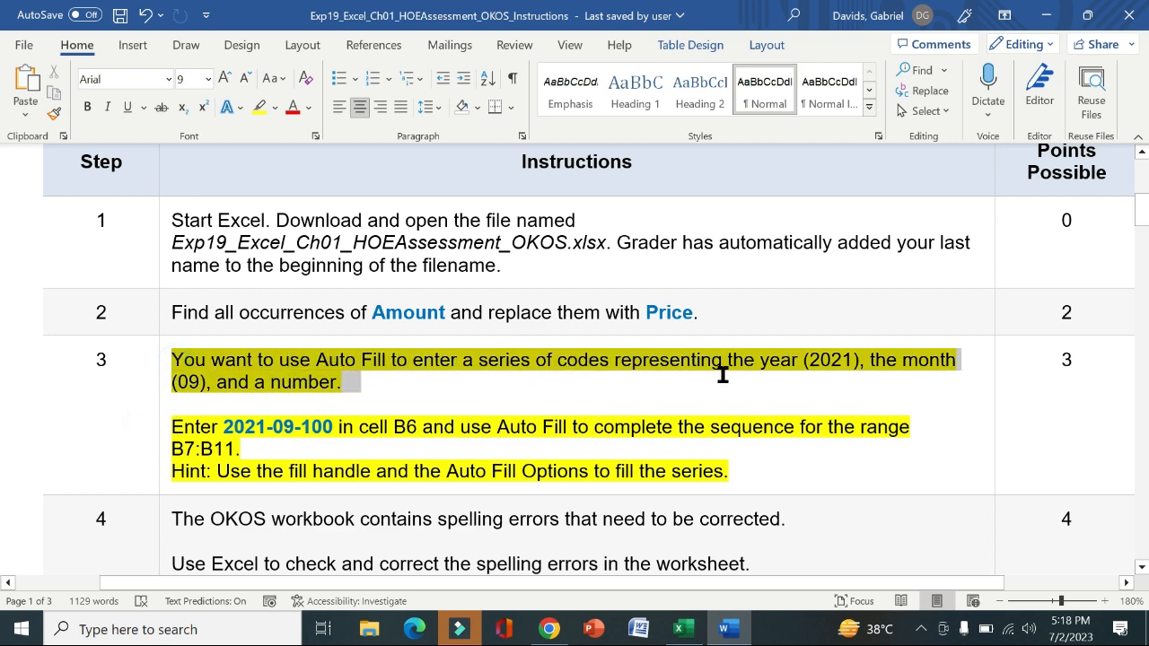
left_click_drag(421, 387, 422, 388)
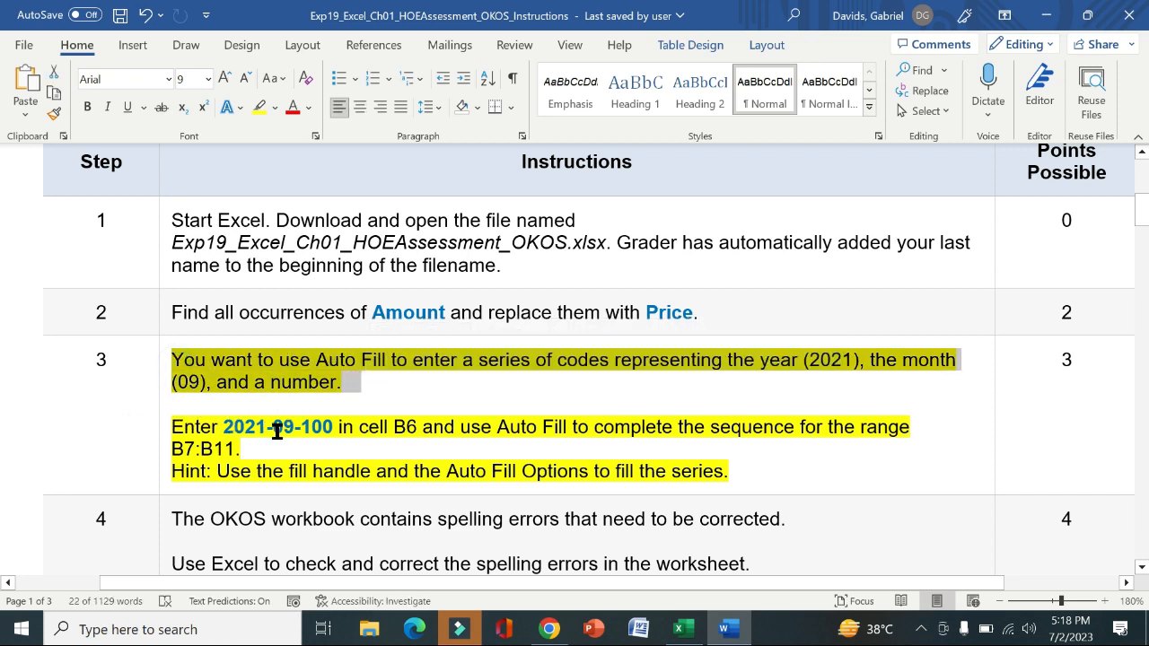
left_click_drag(335, 430, 236, 435)
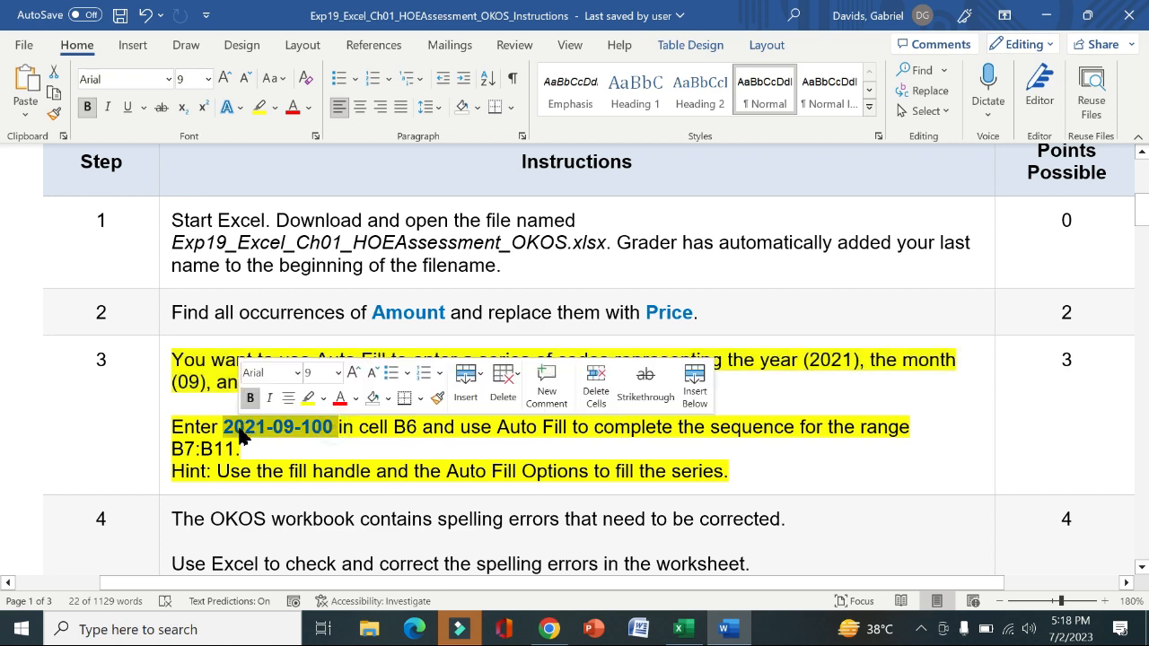
left_click(167, 431)
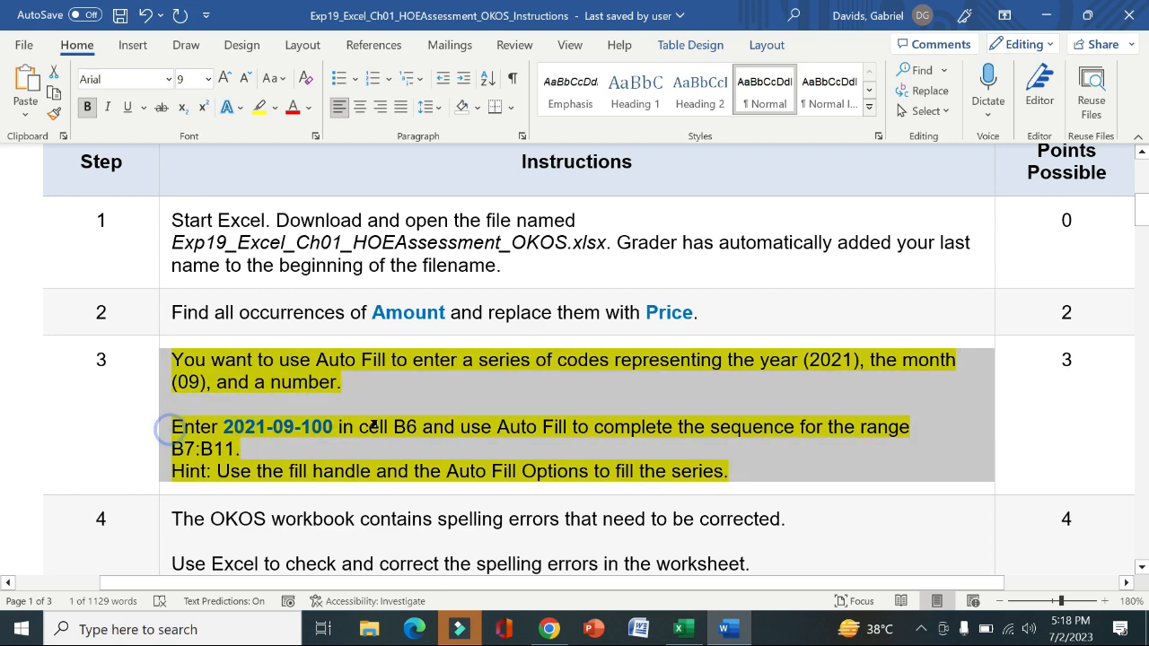
left_click(418, 428)
left_click_drag(386, 427, 536, 426)
left_click_drag(616, 420, 662, 444)
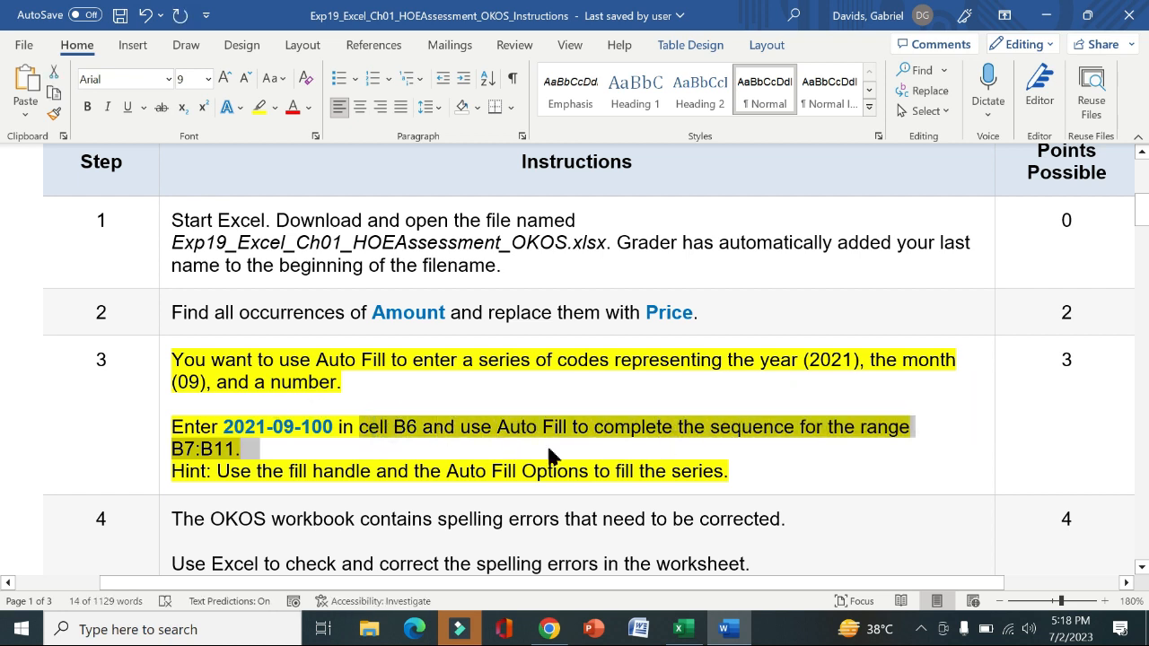
left_click(682, 629)
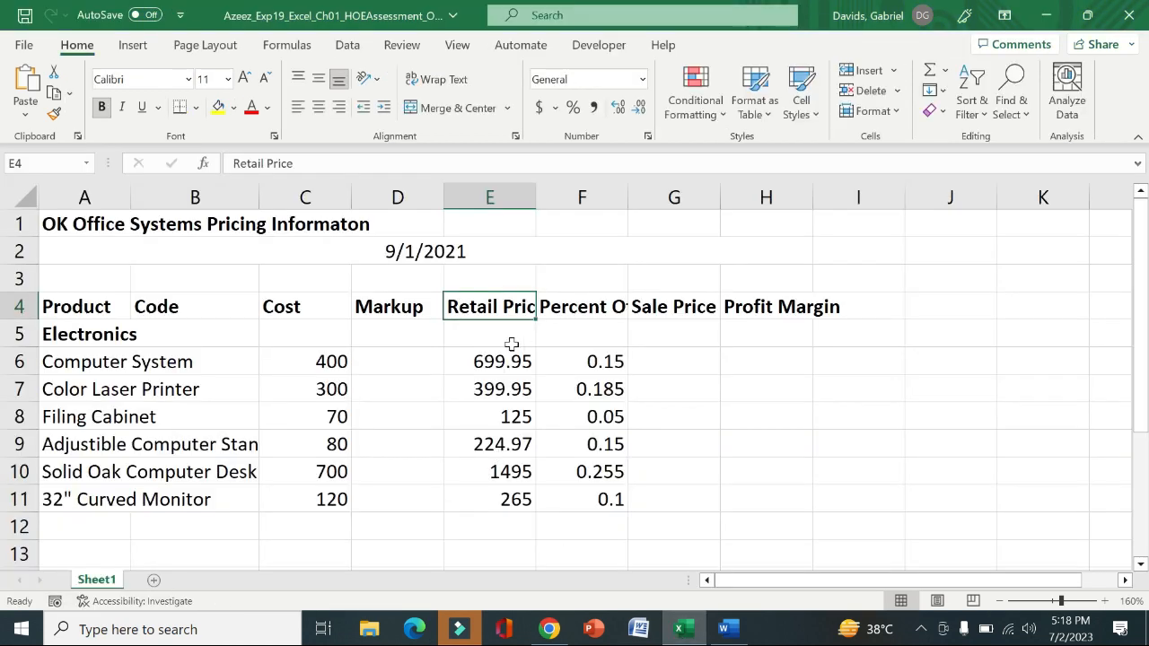
left_click(213, 337)
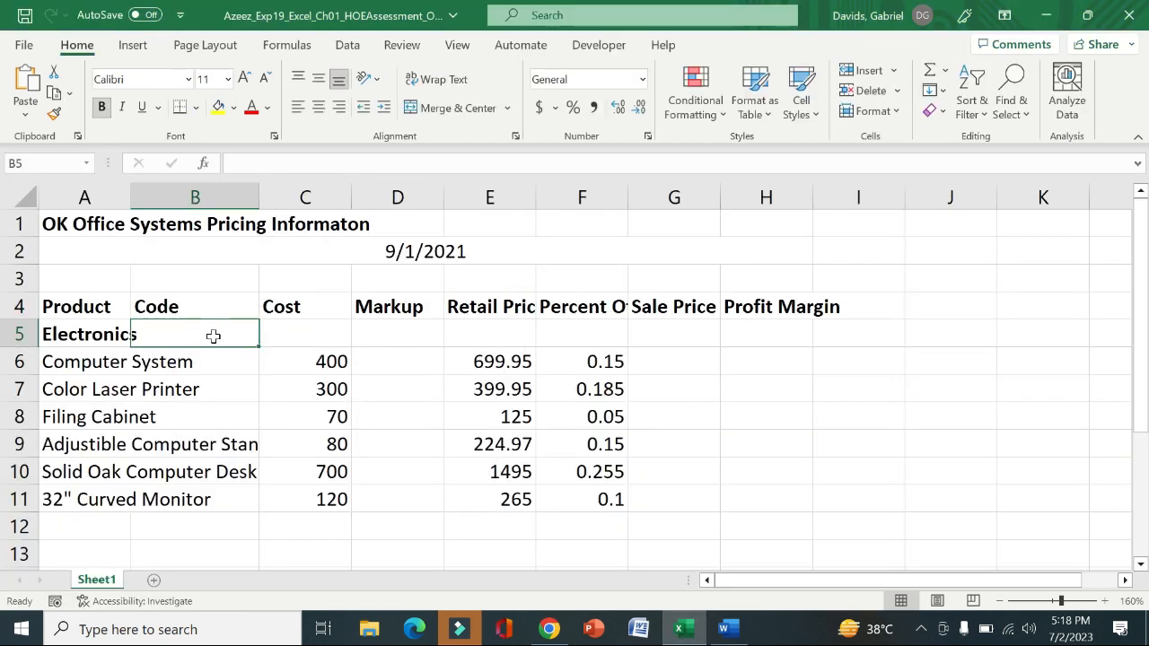
type("2021-09-100")
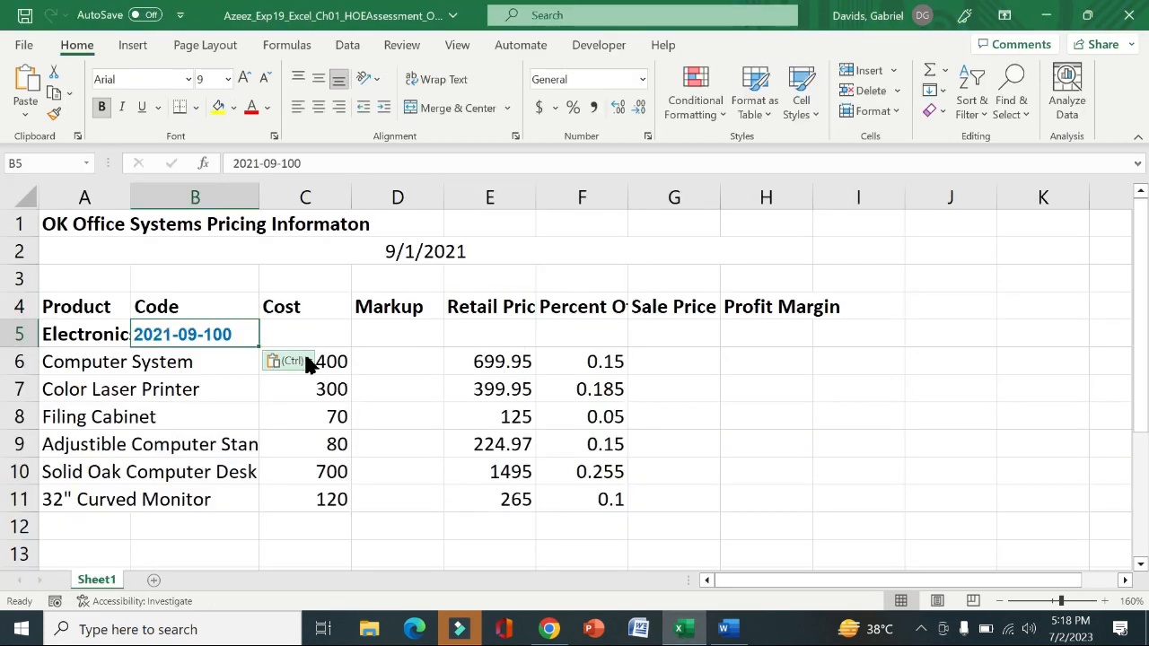
left_click(305, 361)
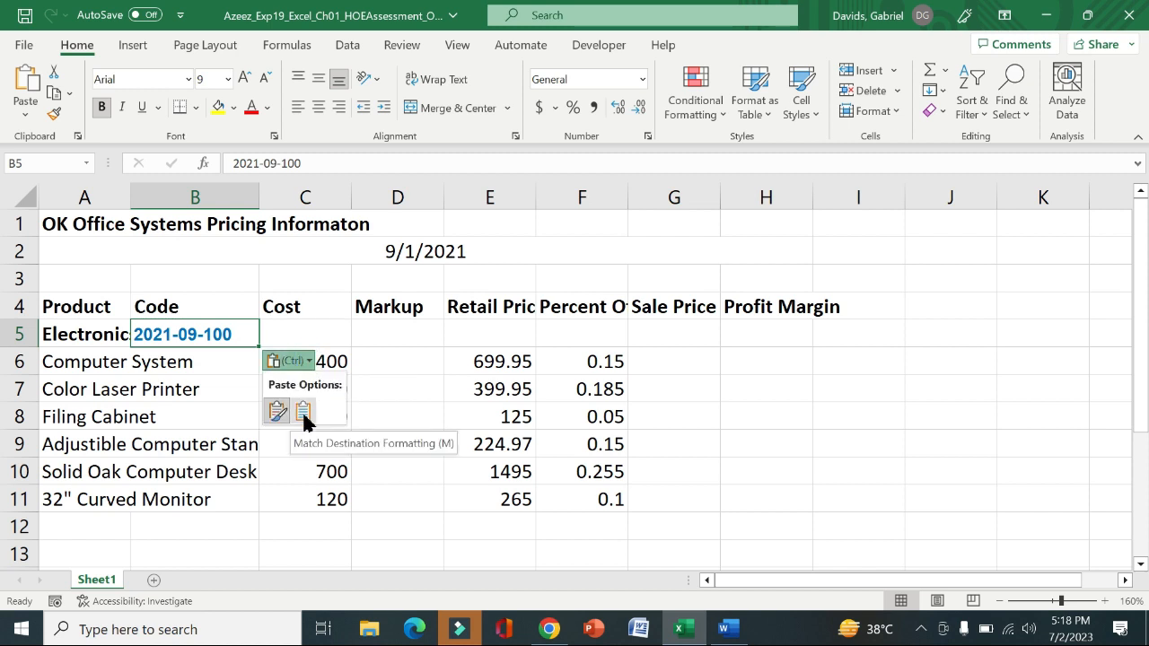
left_click(303, 411)
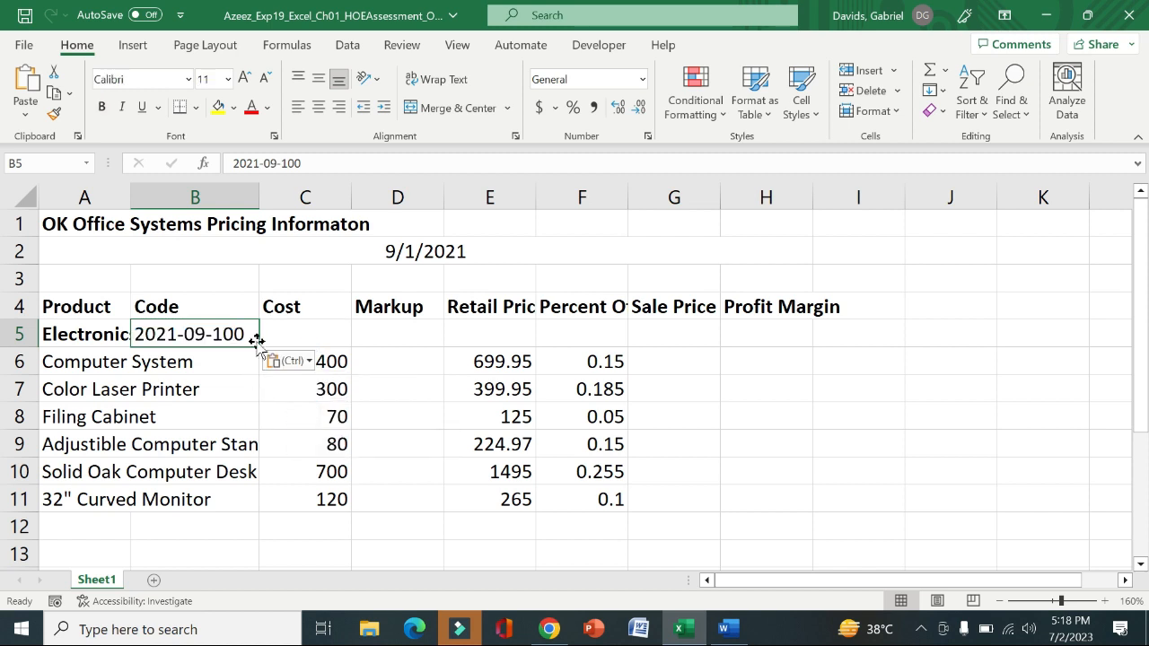
key("Delete")
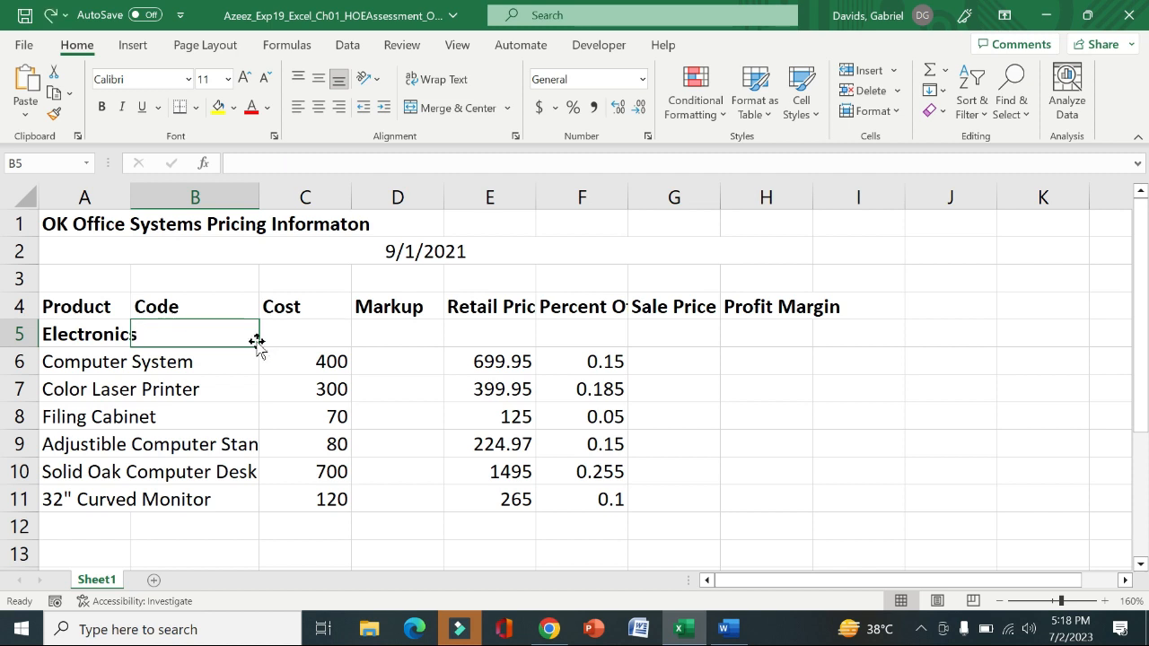
Paste the code 2021-09-100 into cell B6, matching the destination formatting
left_click(243, 363)
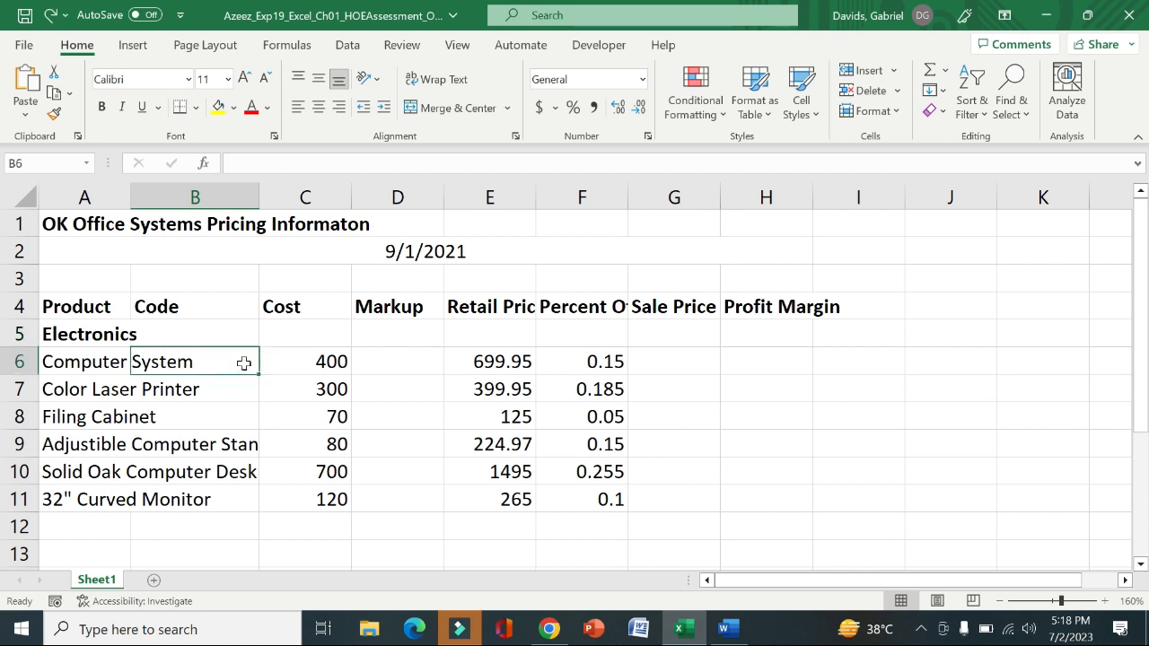
type("2021-09-100")
left_click(308, 388)
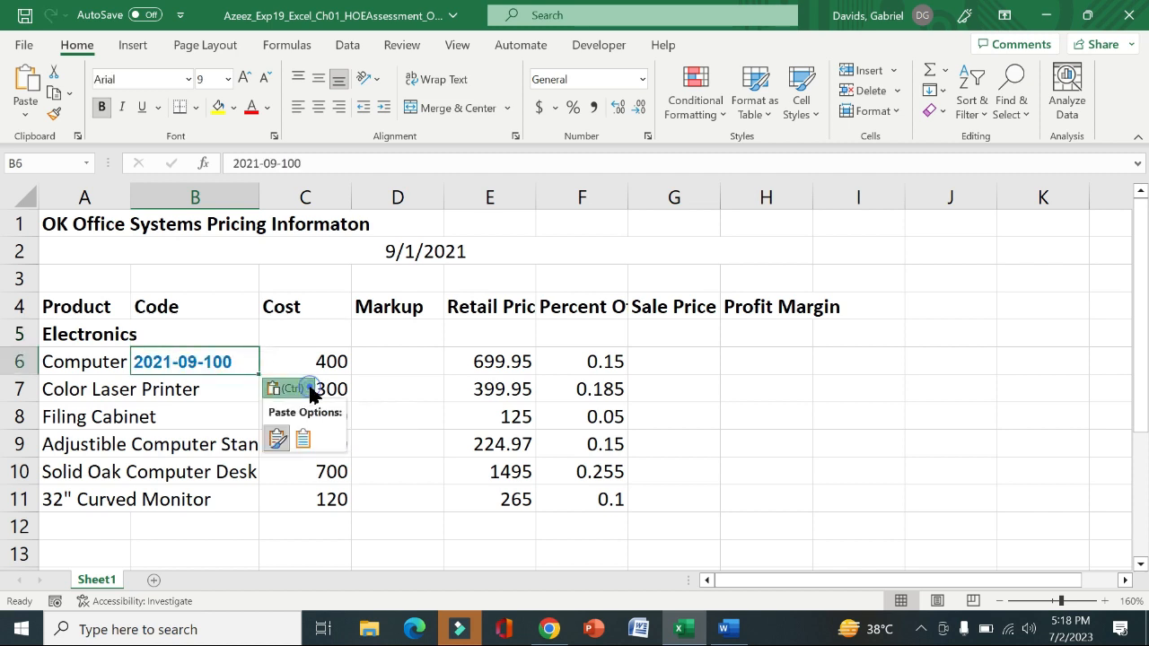
left_click(305, 439)
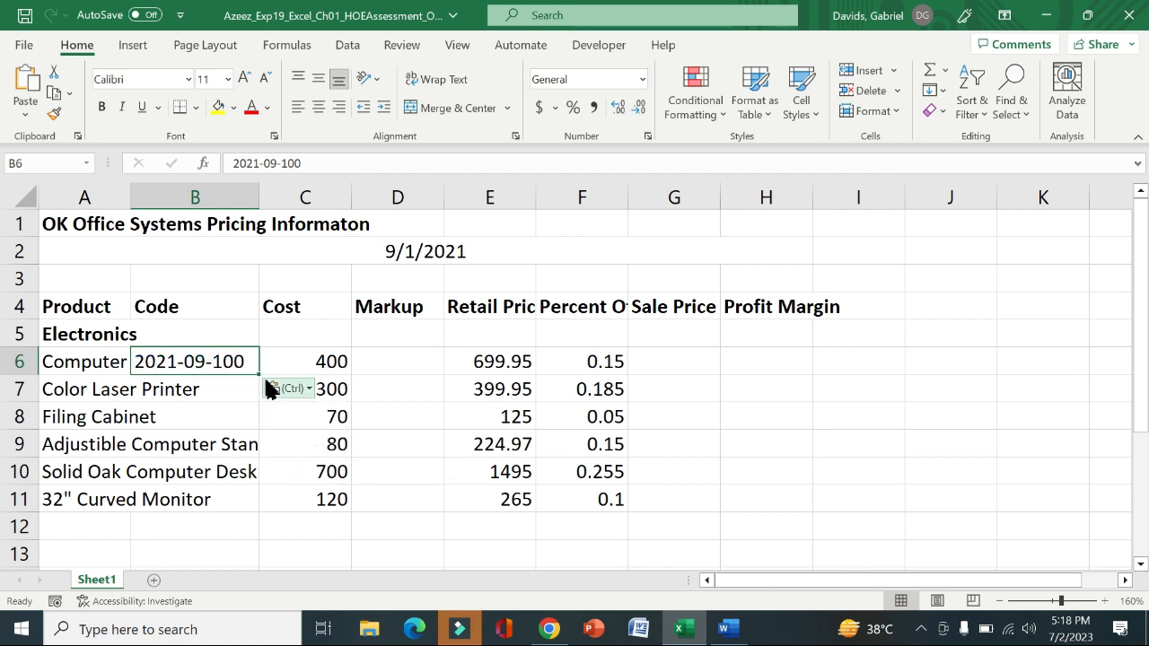
Auto Fill the code series from B6 down through B11 and remove the highlight from step 3 in the Word instructions
left_click_drag(261, 371, 248, 504)
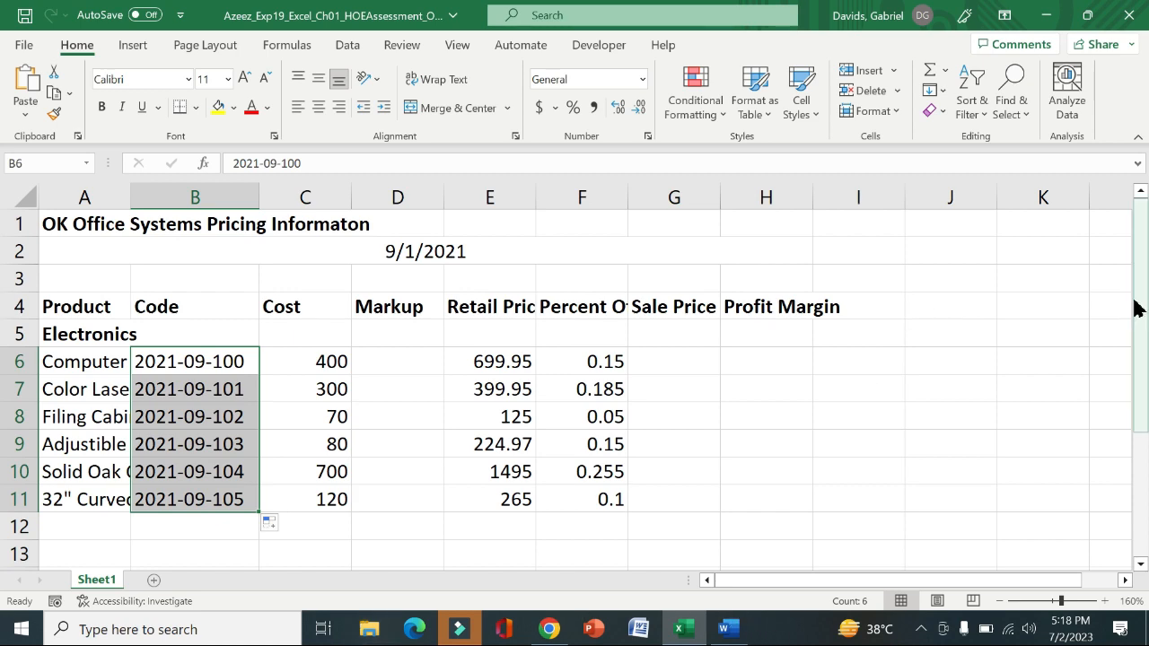
left_click(724, 630)
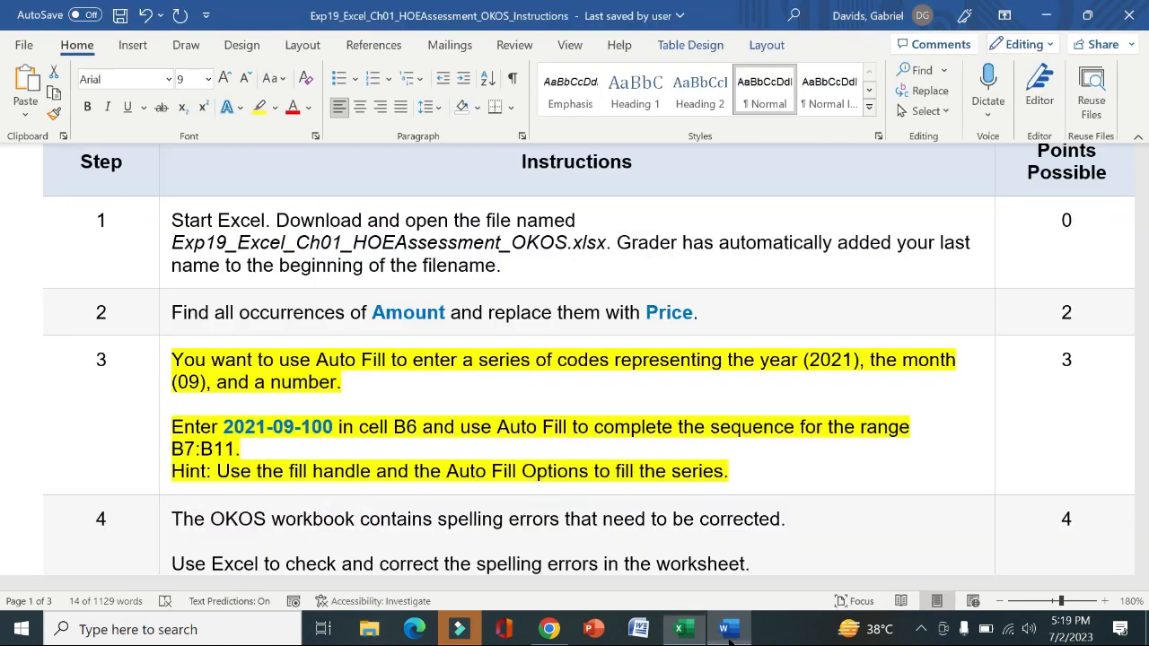
left_click(157, 406)
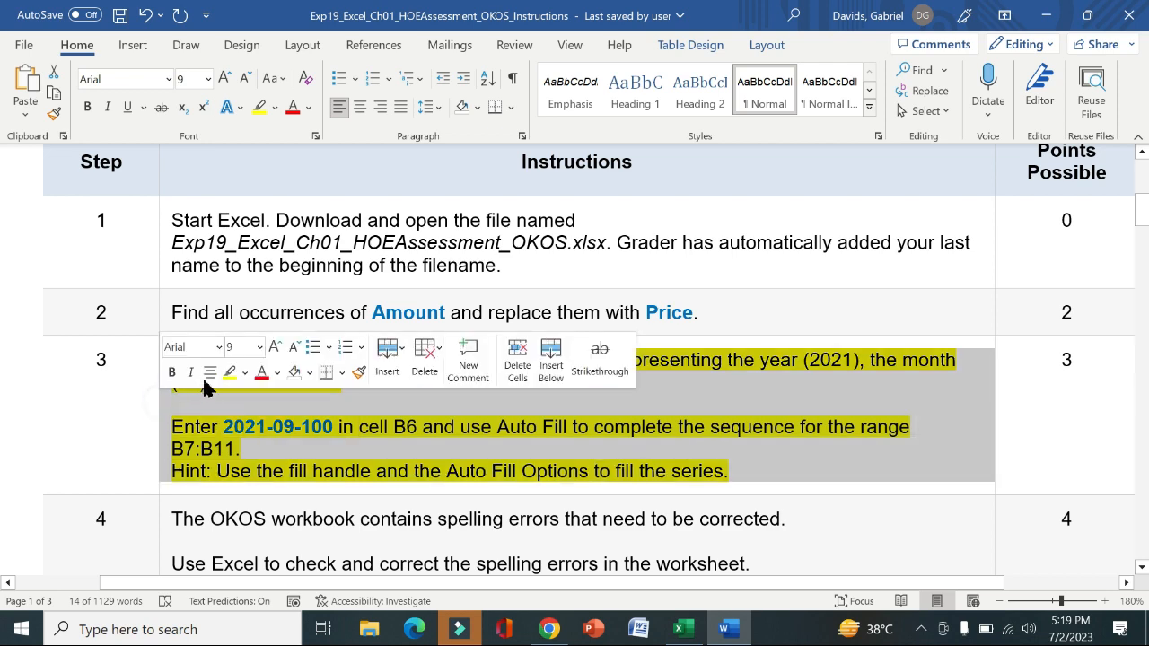
left_click(230, 372)
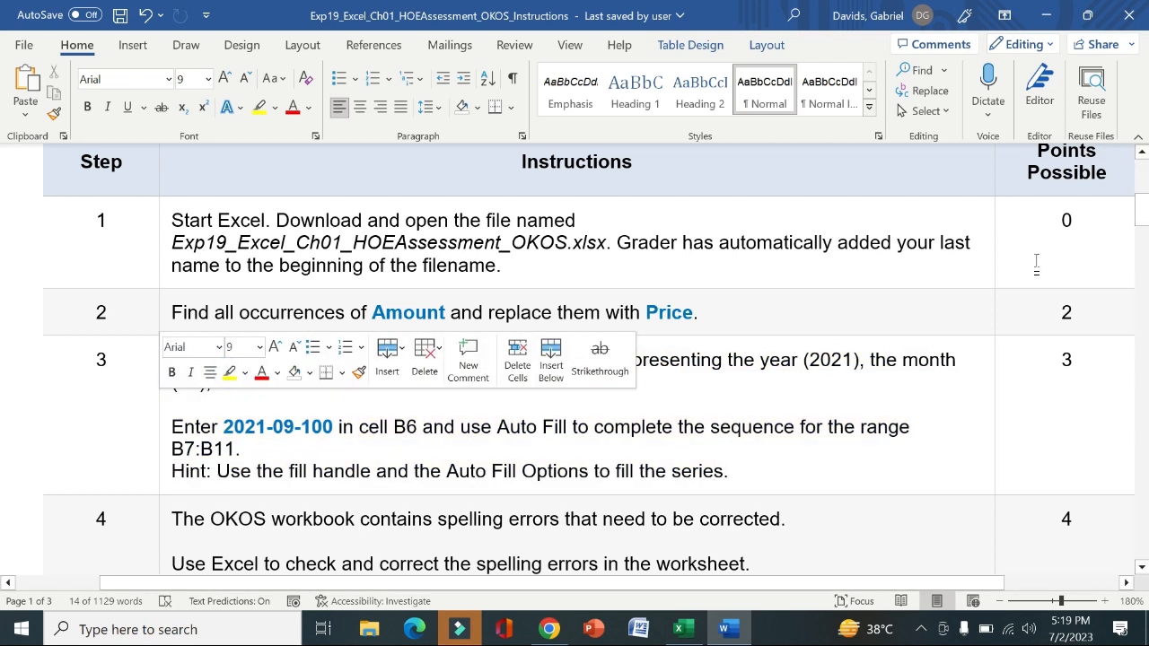
Highlight the whole step 4 spelling instruction in yellow and read through its text and hint
left_click_drag(1142, 209, 1142, 230)
left_click_drag(0, 234, 0, 236)
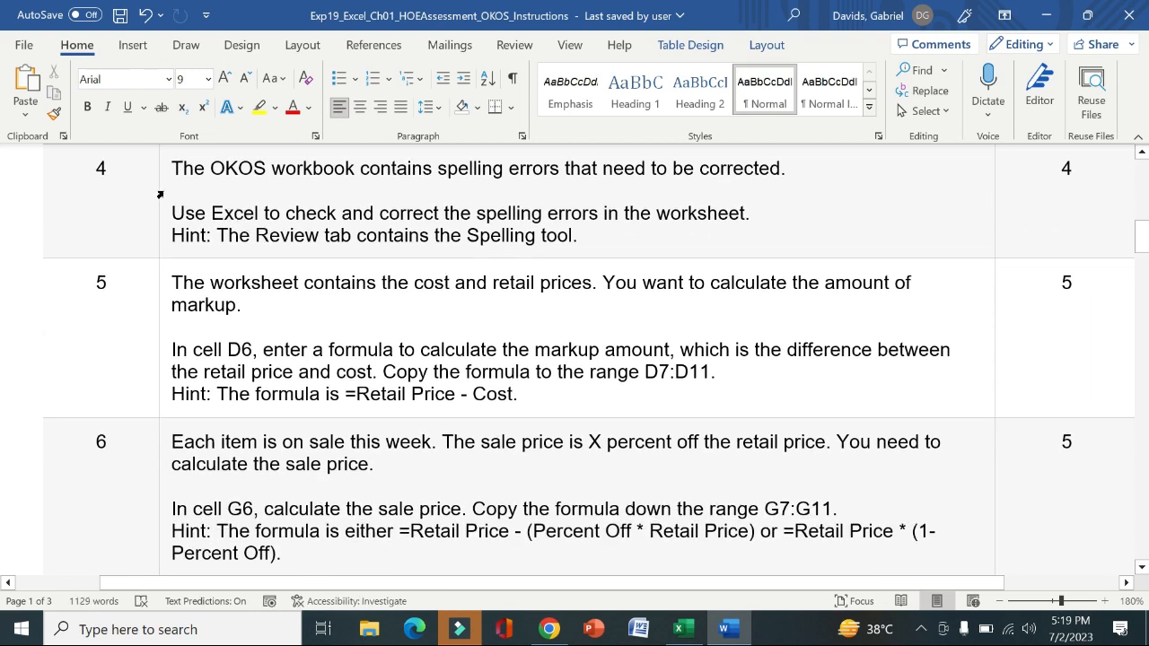
left_click(159, 193)
left_click(226, 162)
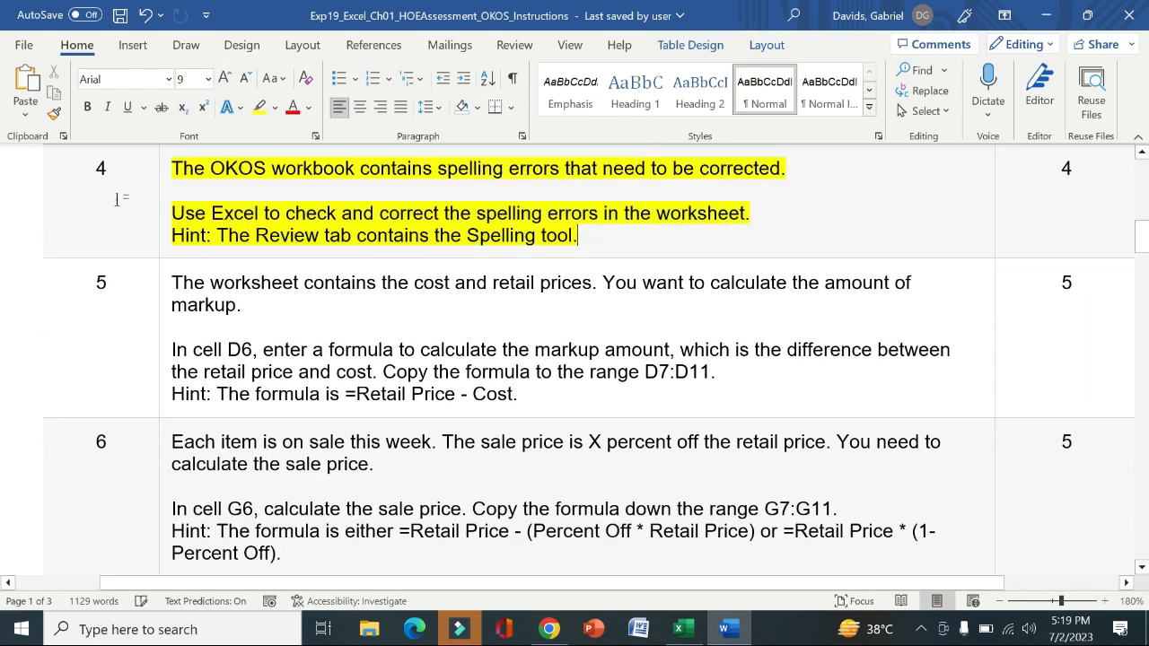
left_click(116, 199)
left_click_drag(175, 170, 783, 167)
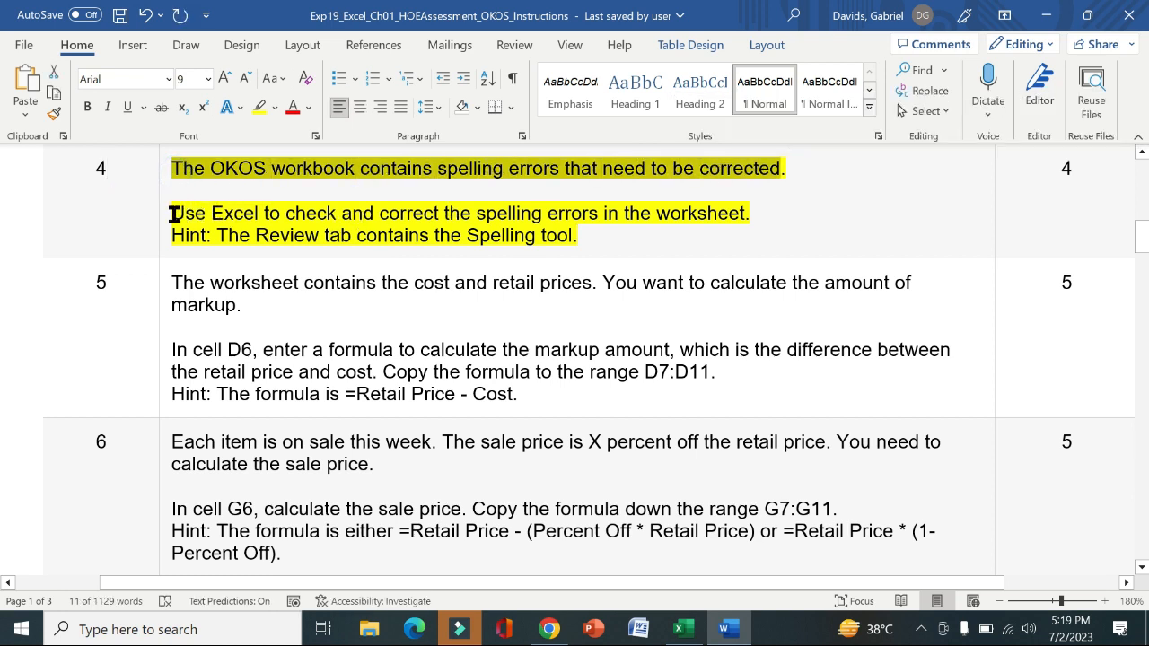
left_click_drag(171, 212, 714, 237)
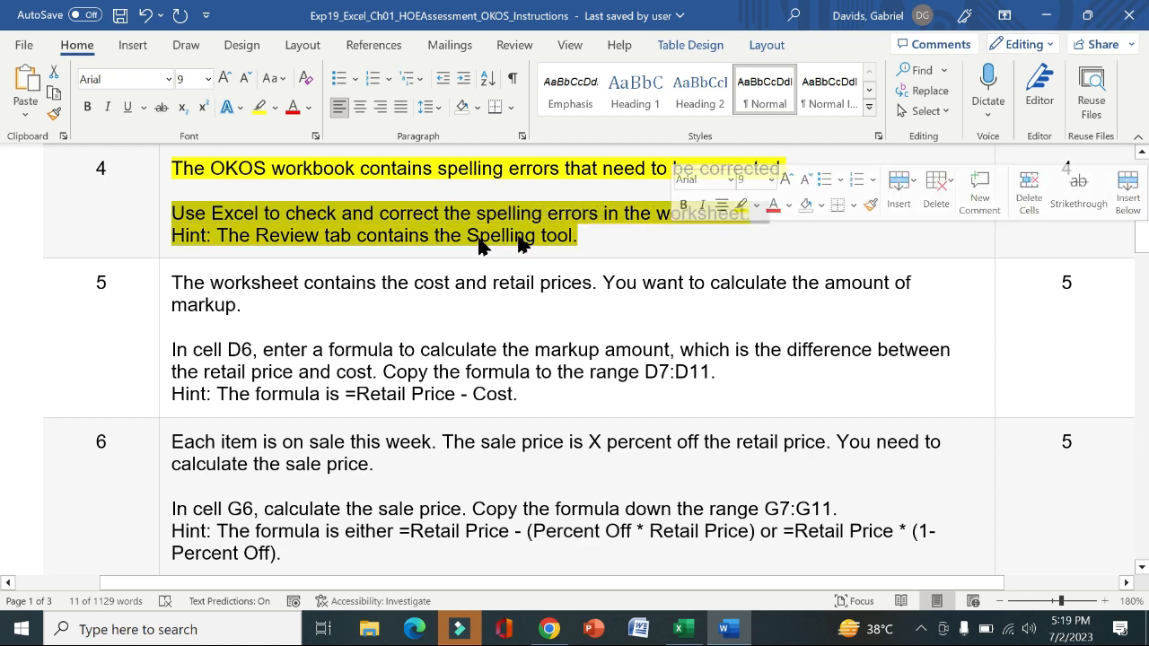
Switch to the Excel workbook and run a spelling check with the code range B6:B11 selected
left_click(684, 629)
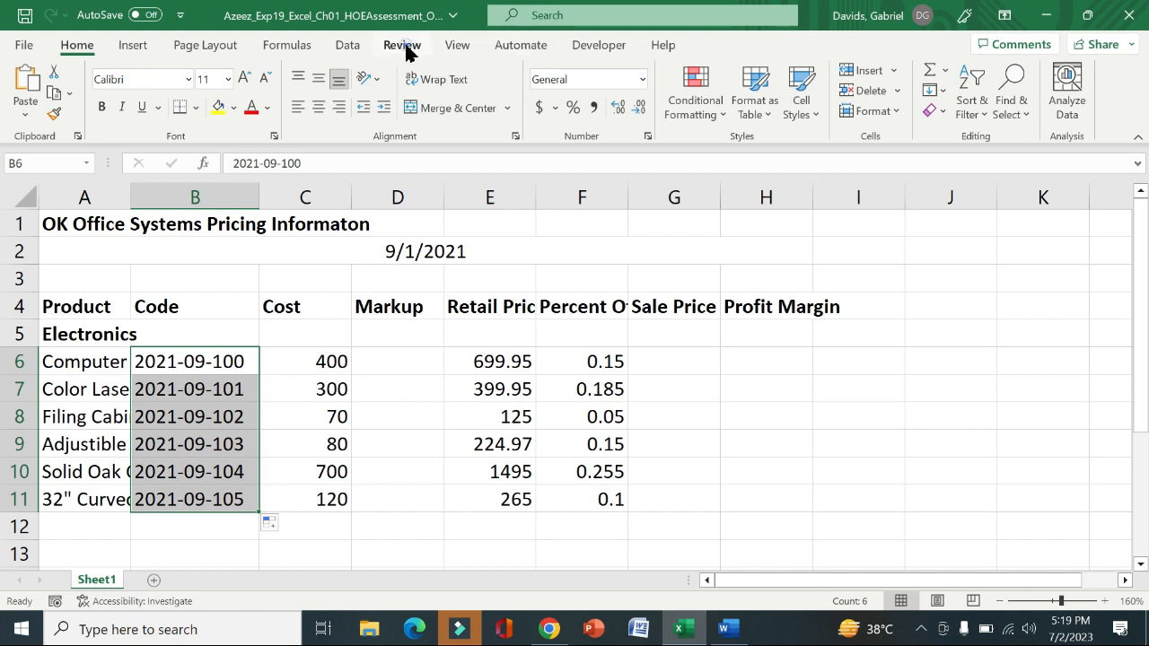
left_click(404, 46)
left_click(27, 90)
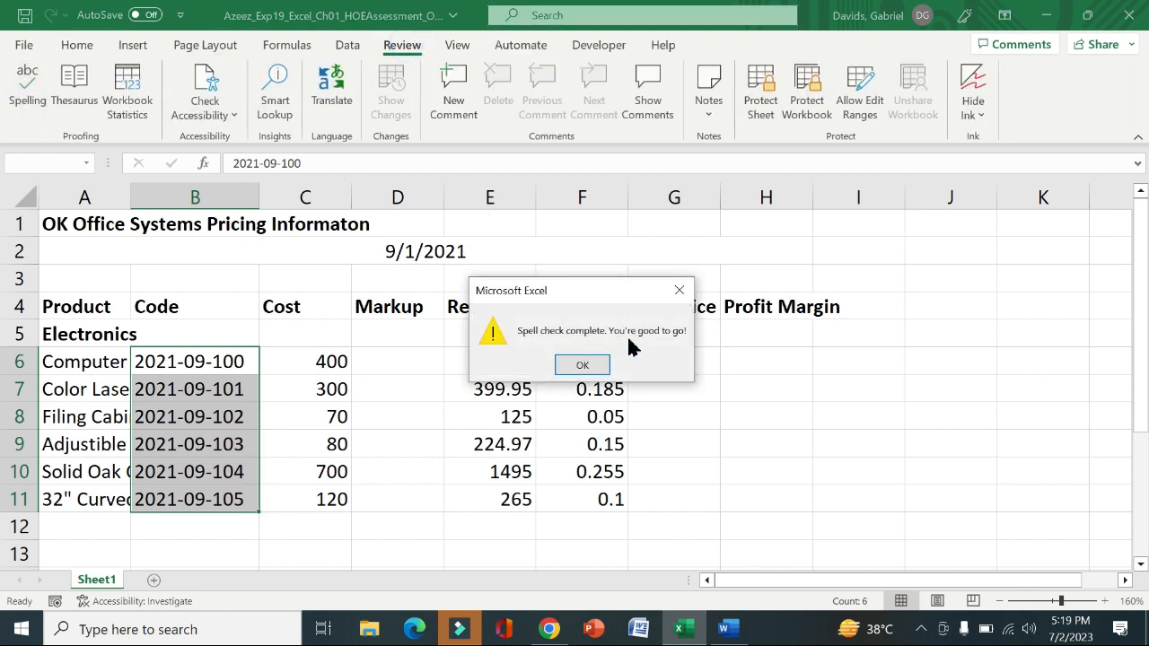
left_click(596, 368)
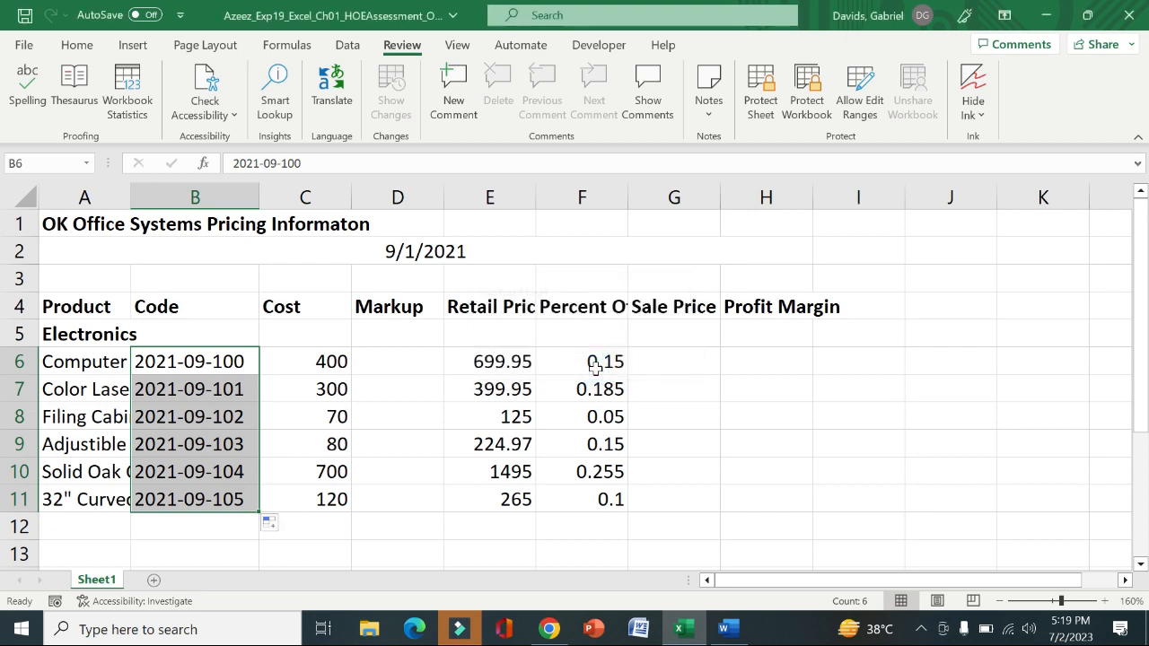
Return to the Word instructions, move the yellow highlight from step 4 to step 5, and read the markup formula instruction
left_click(725, 629)
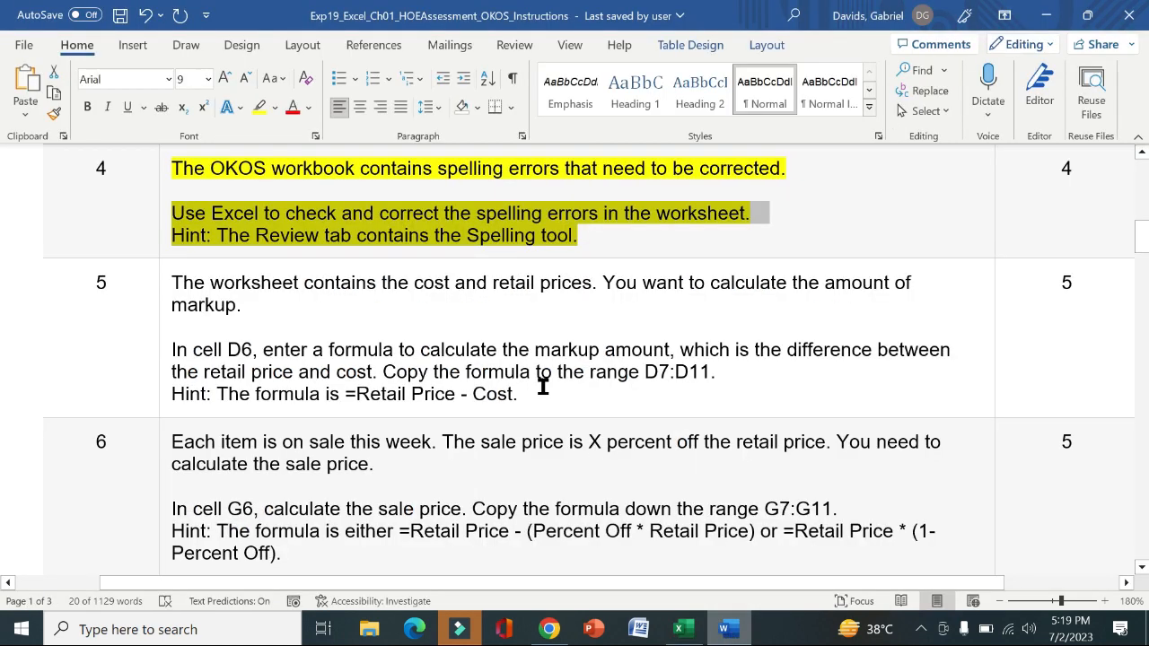
left_click(158, 213)
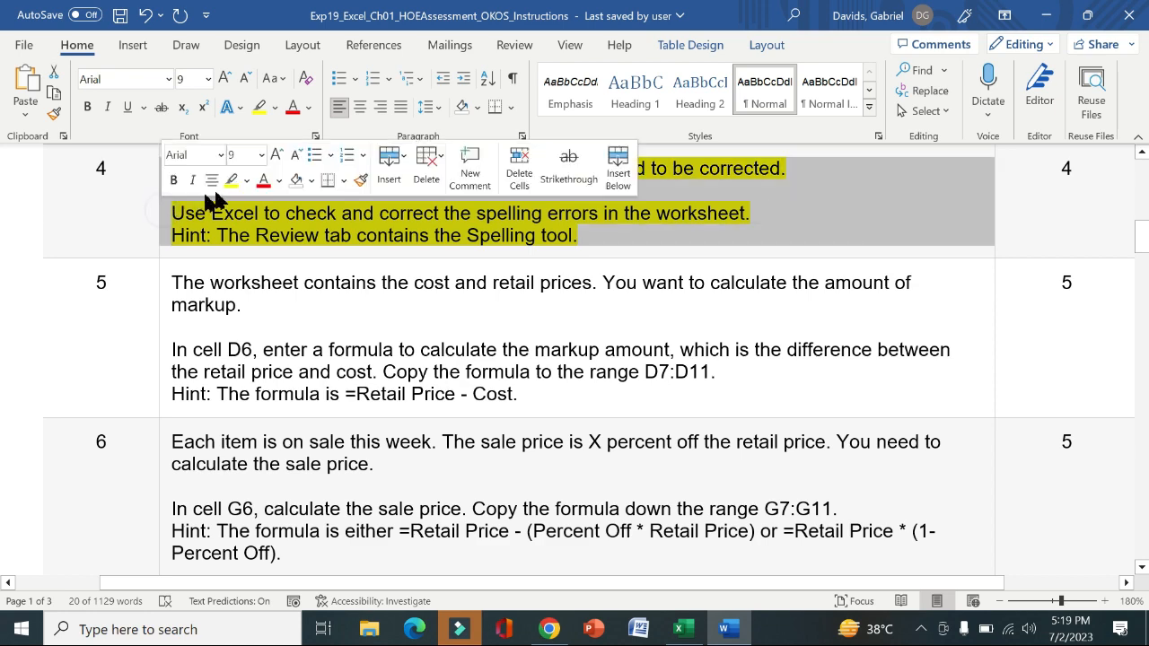
left_click(231, 180)
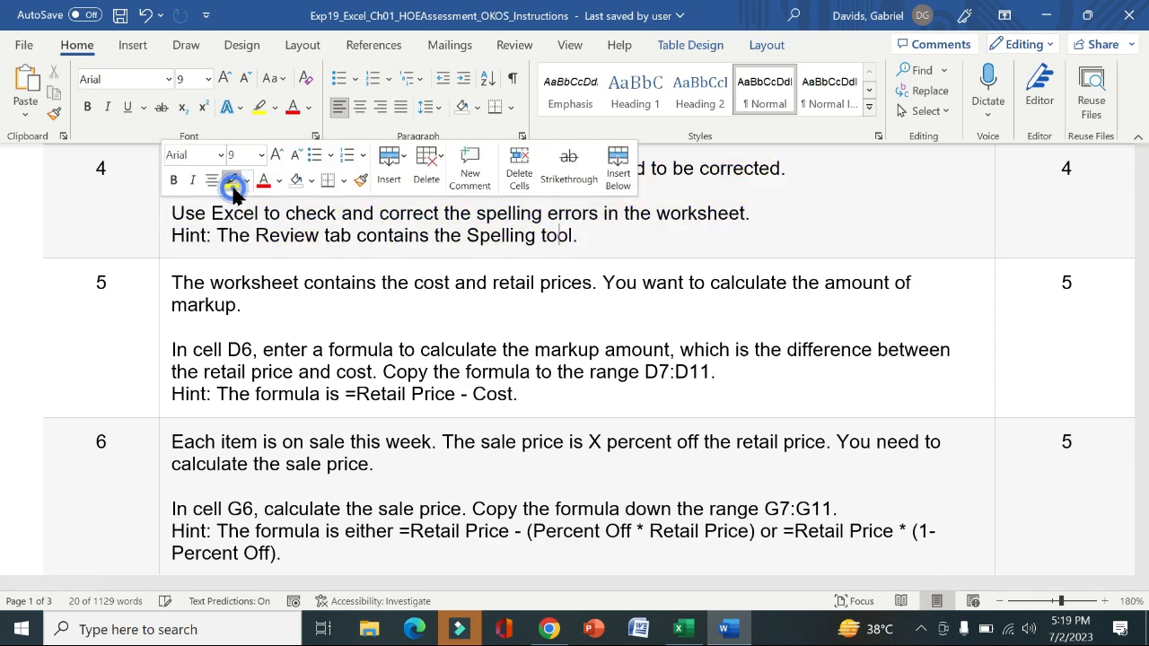
left_click(161, 342)
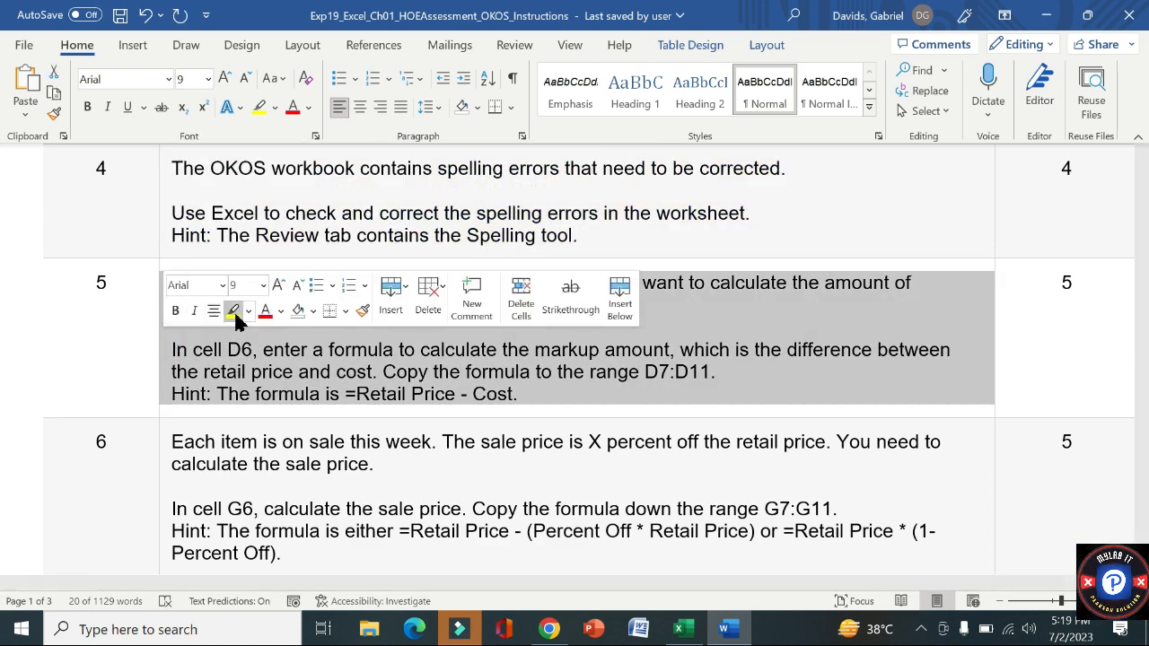
left_click(233, 310)
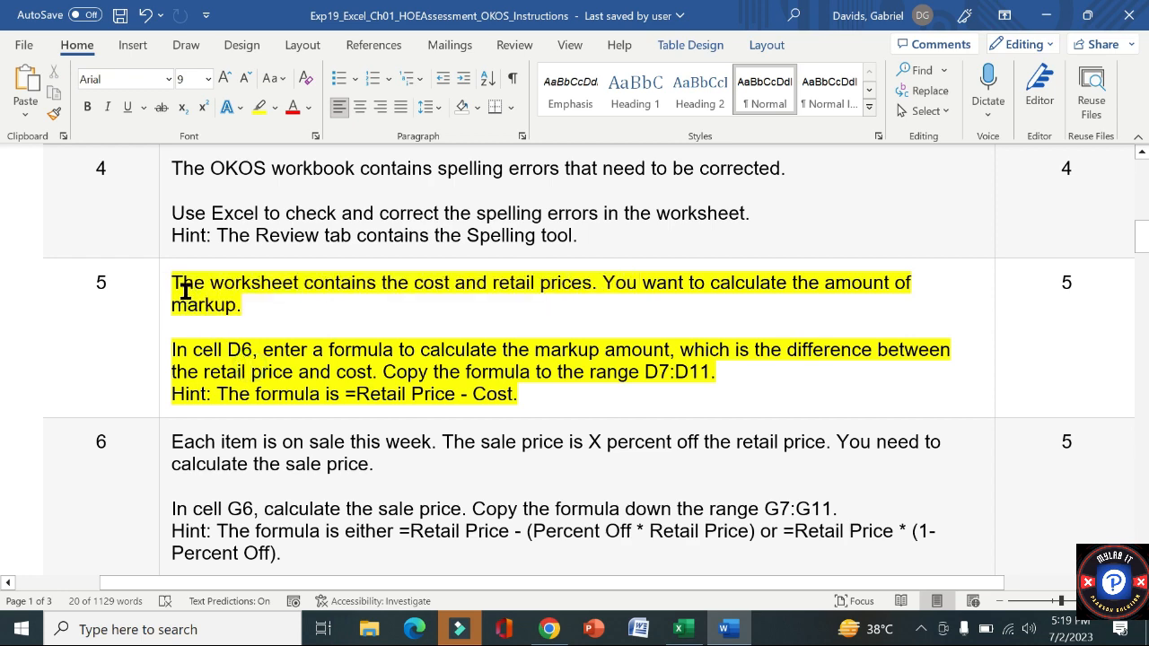
left_click(166, 285)
left_click(362, 298)
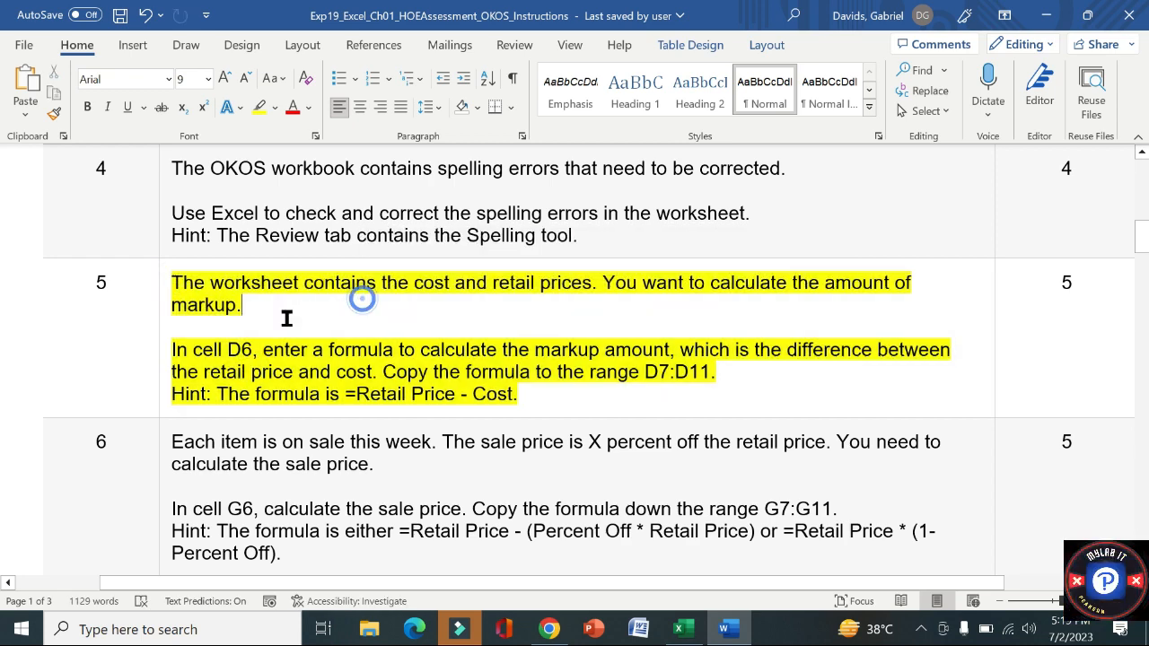
left_click_drag(174, 349, 272, 350)
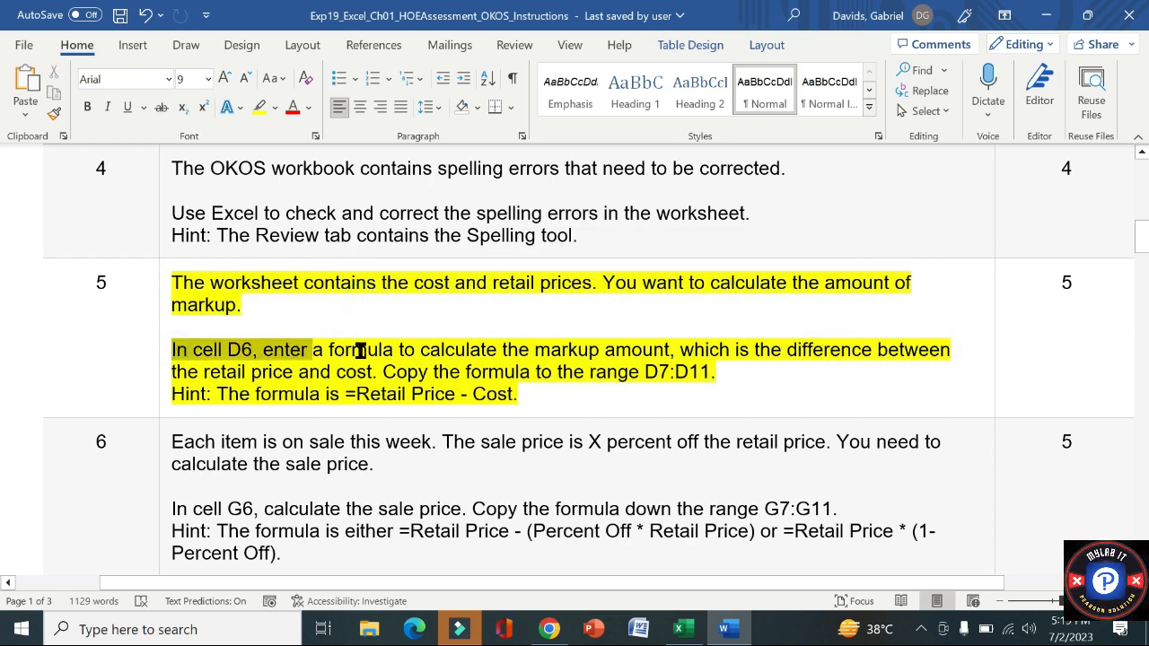
left_click_drag(359, 350, 714, 370)
left_click_drag(518, 397, 219, 396)
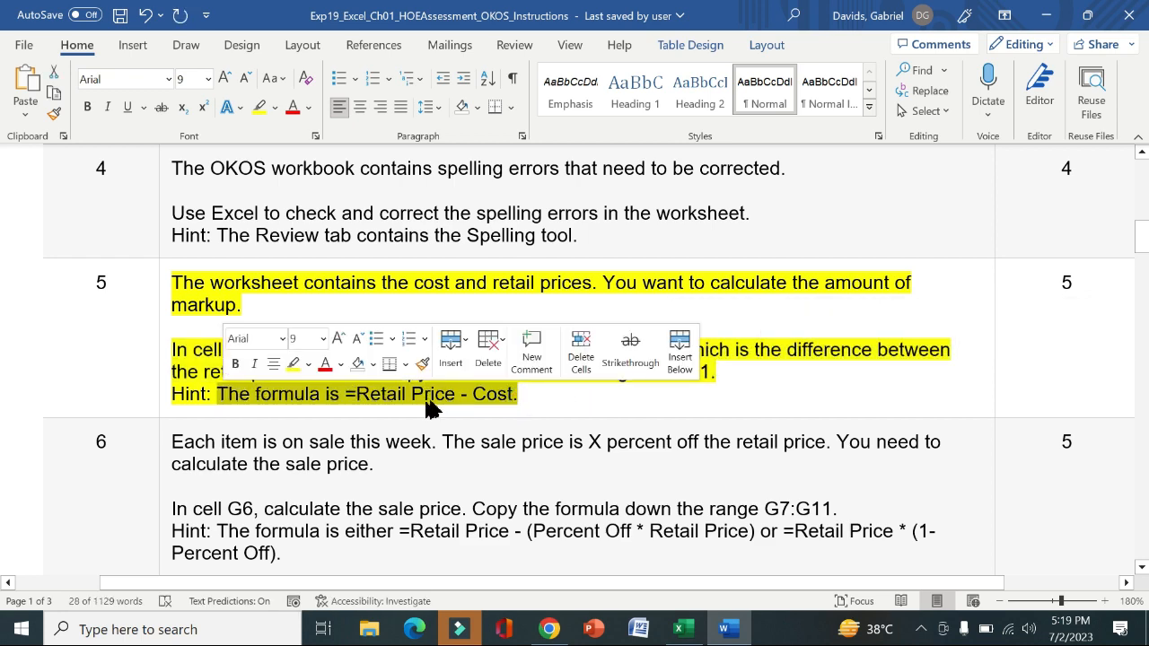
In the Excel workbook, enter the markup formula =(E6-C6) in cell D6 and copy it down to D7:D11
left_click(680, 632)
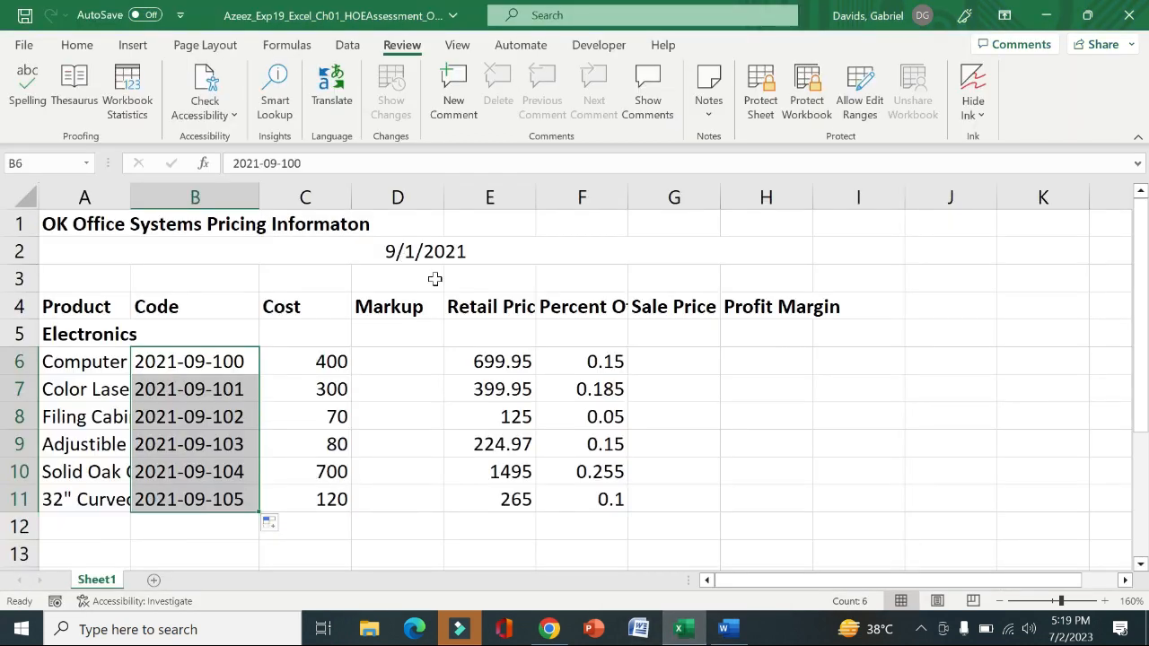
left_click(411, 359)
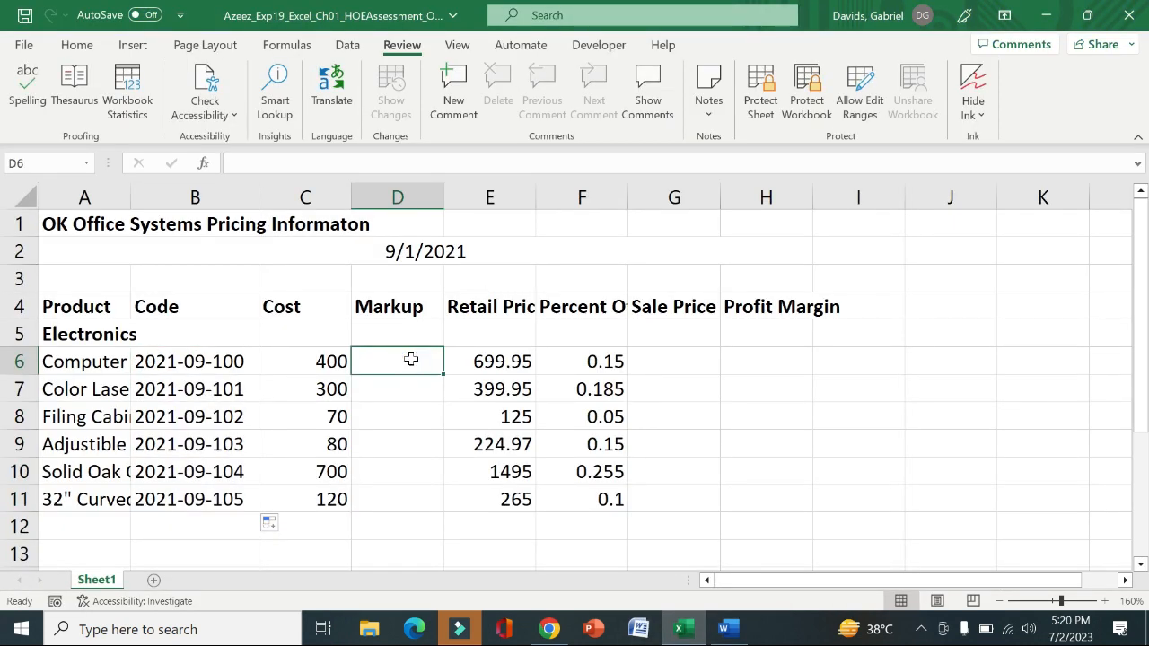
type("=")
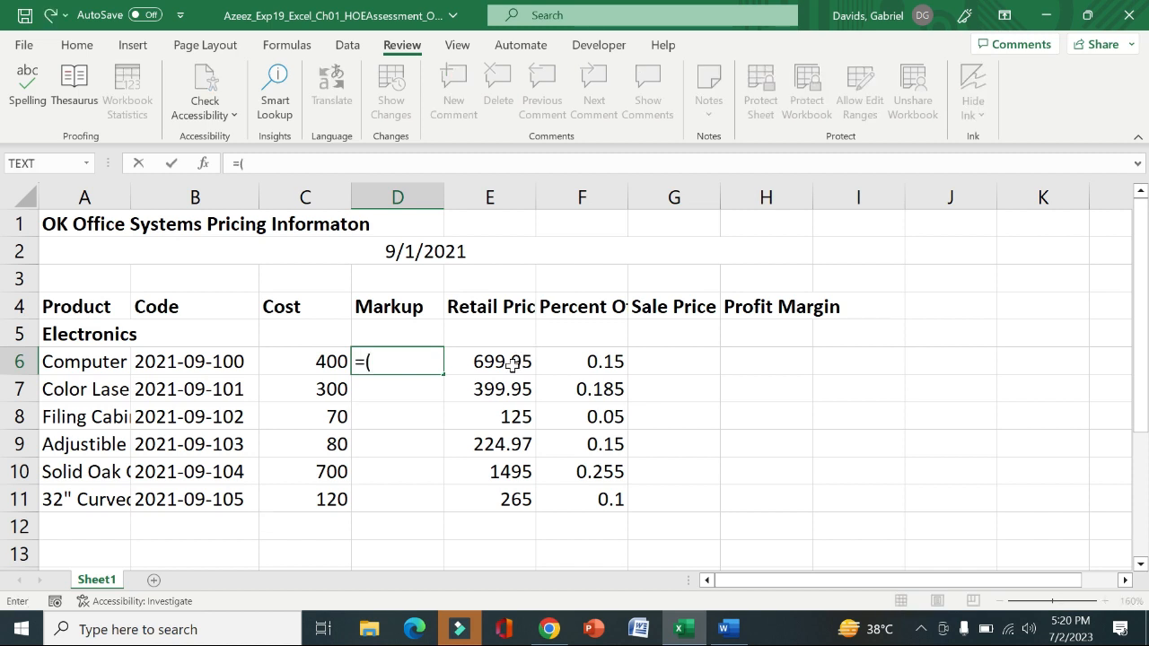
type("(")
left_click(521, 361)
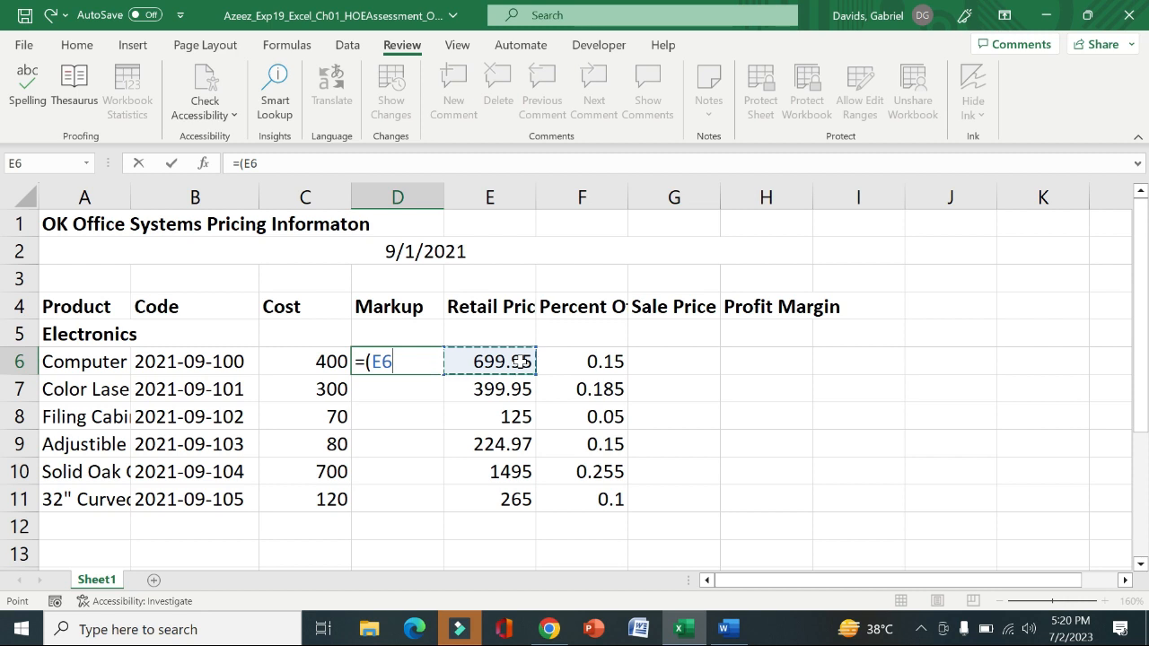
type("-")
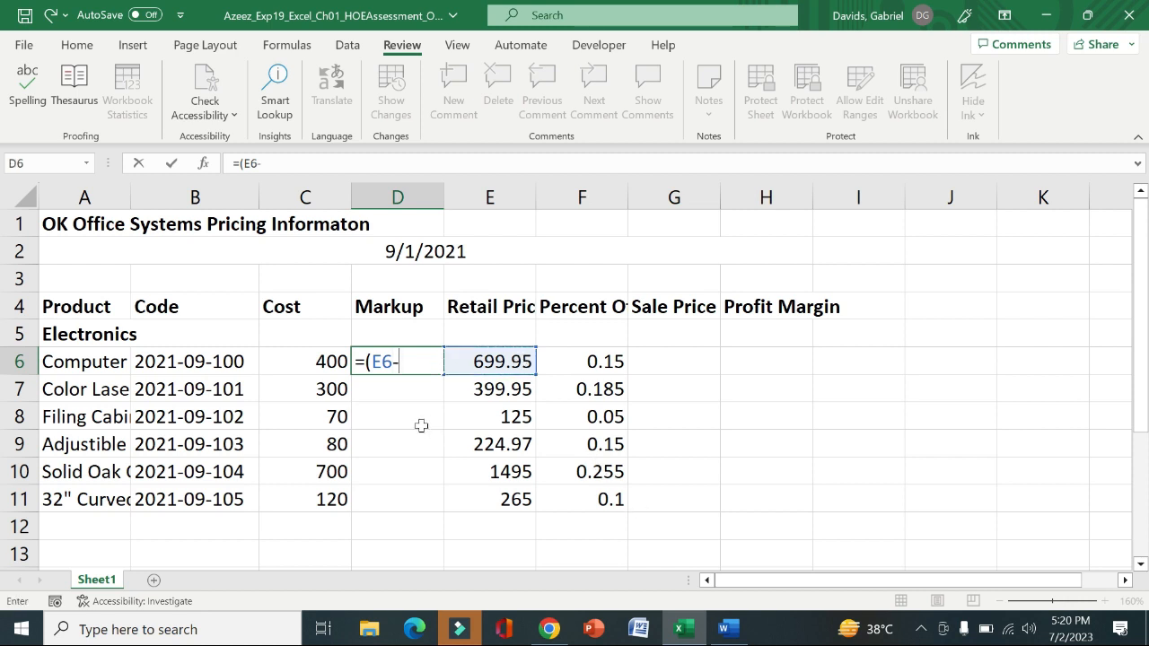
key("alt")
left_click(419, 362)
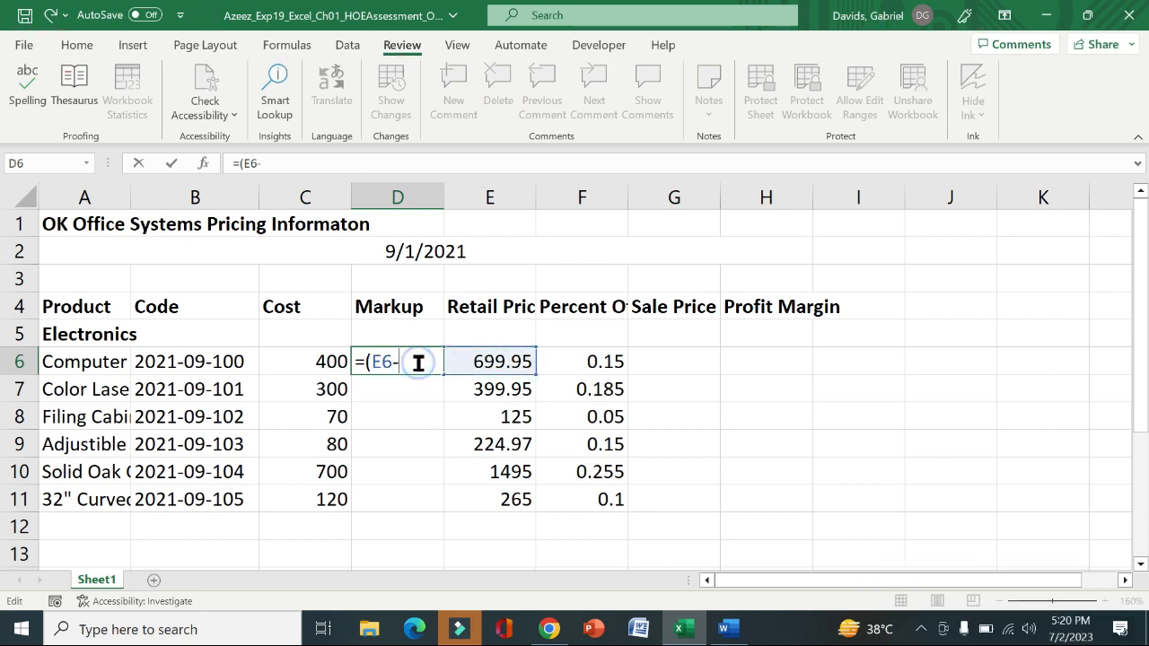
left_click(312, 362)
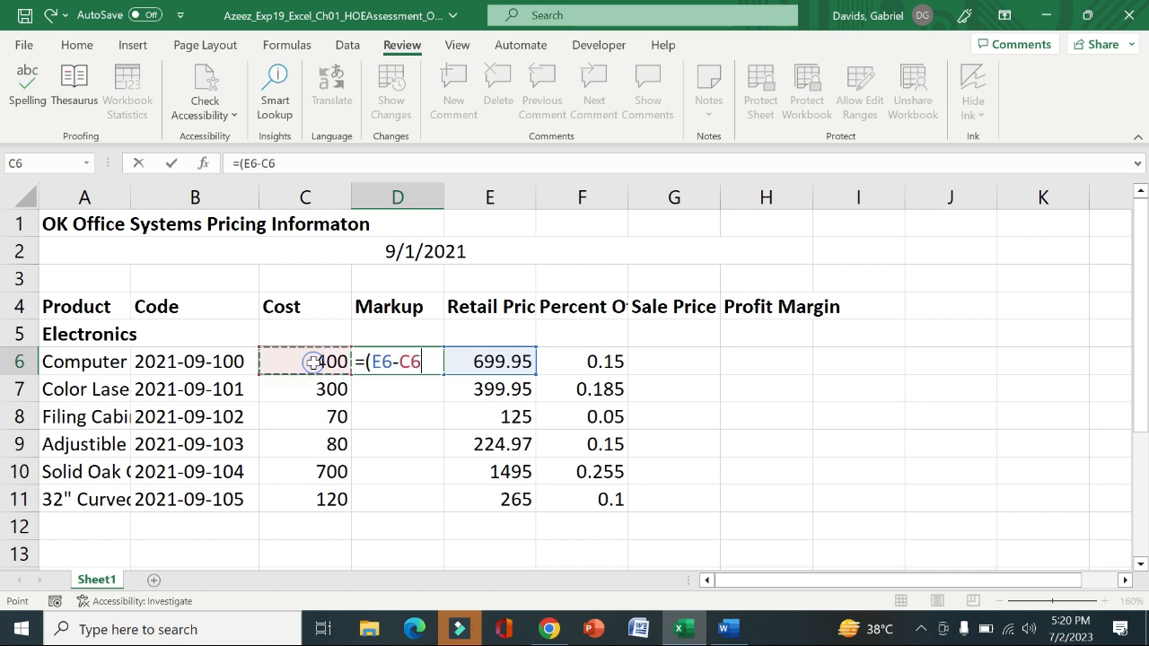
type(")")
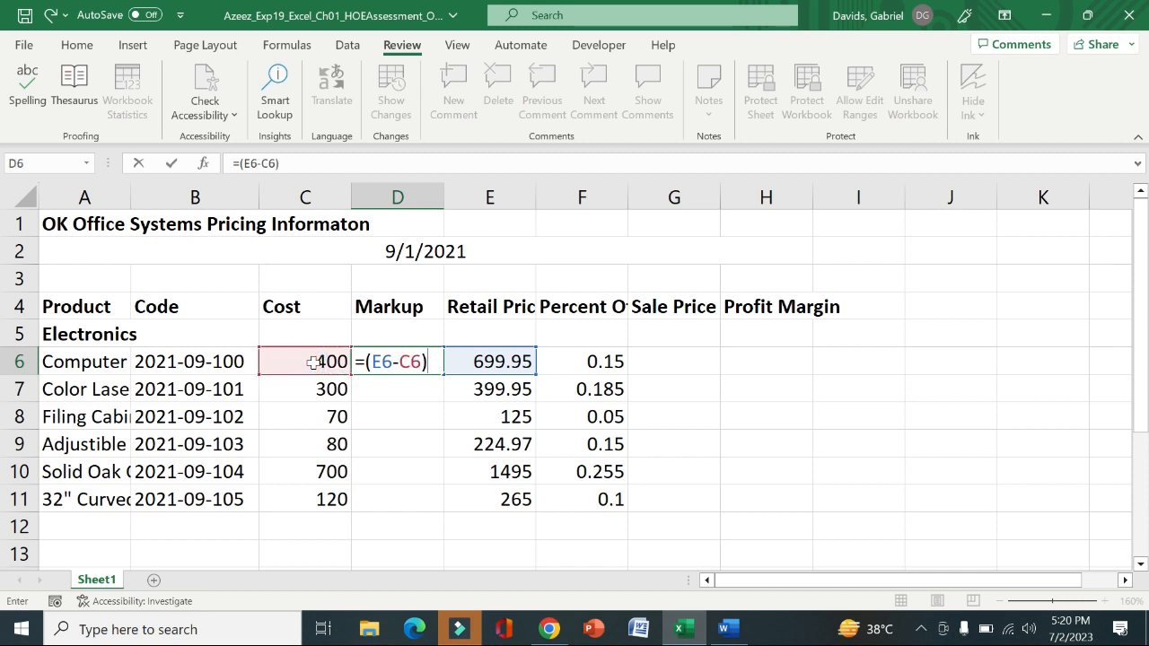
key("Return")
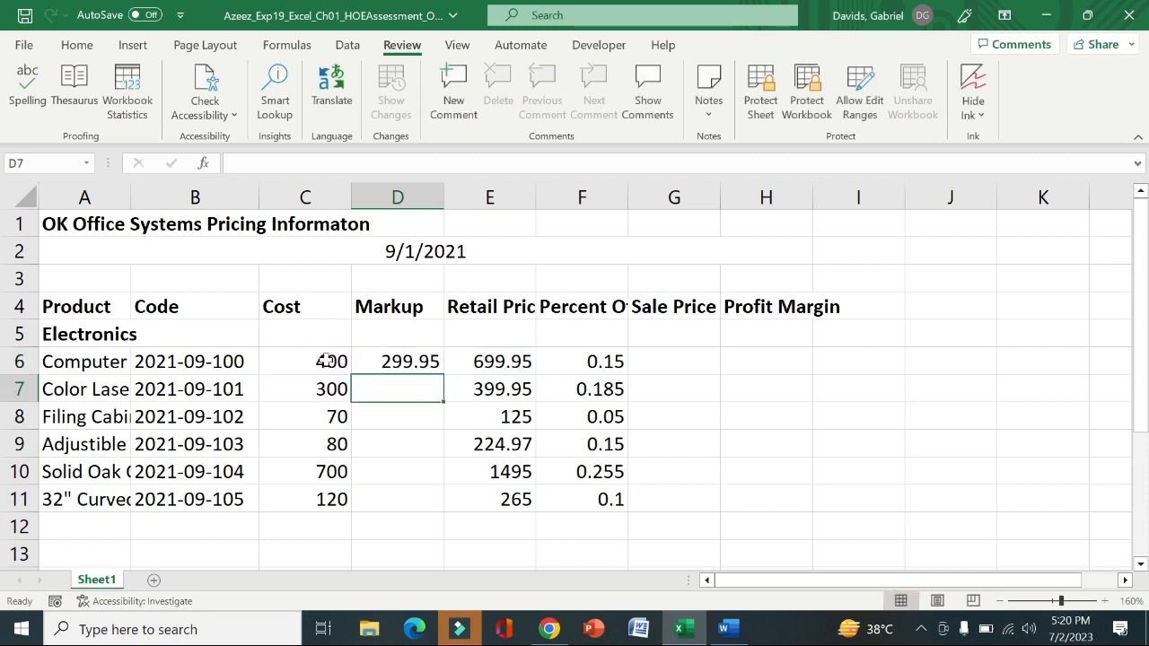
left_click(433, 361)
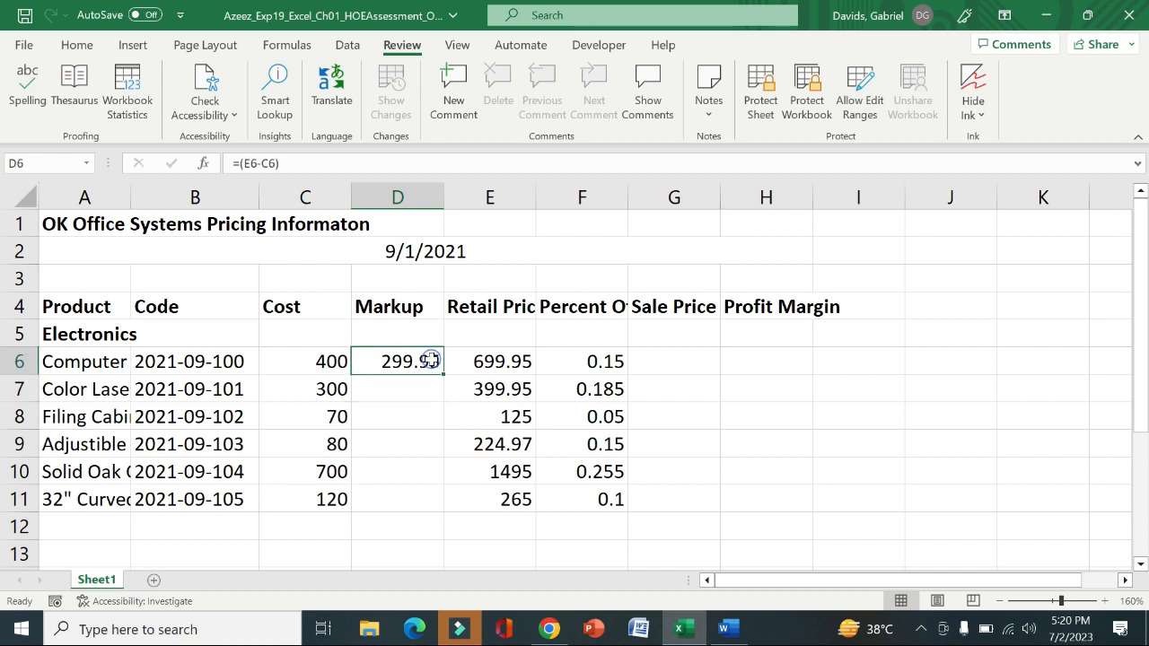
left_click_drag(444, 373, 433, 505)
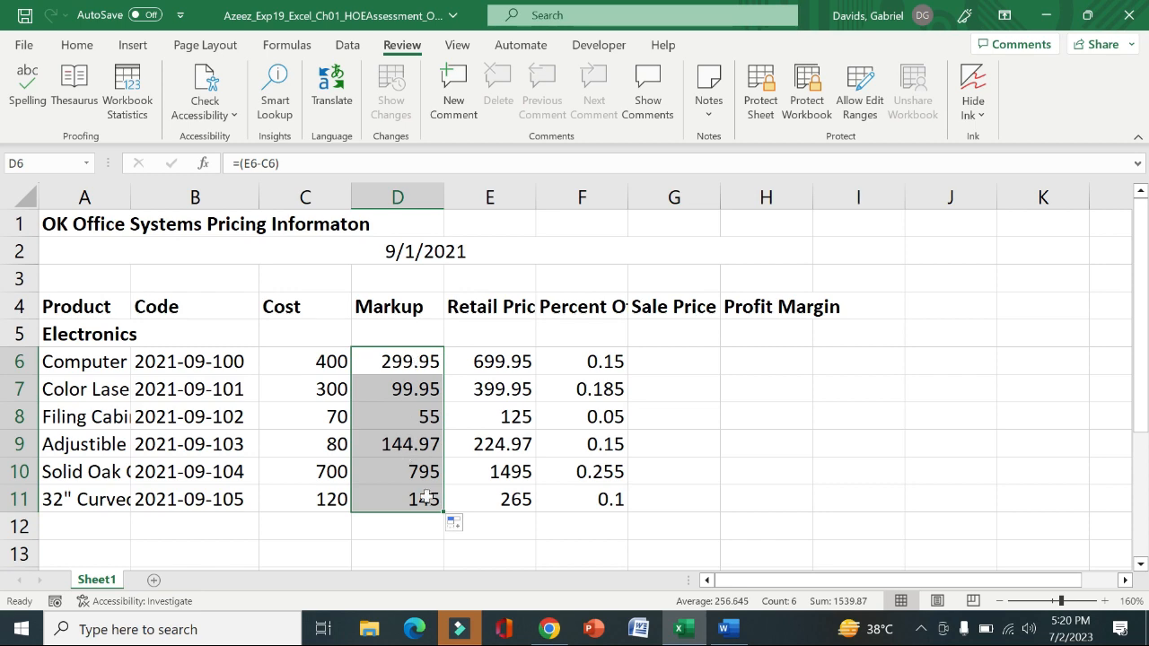
Return to the Word instructions, remove the highlight from step 5 and highlight the whole step 6 sale price instruction in yellow
left_click(728, 628)
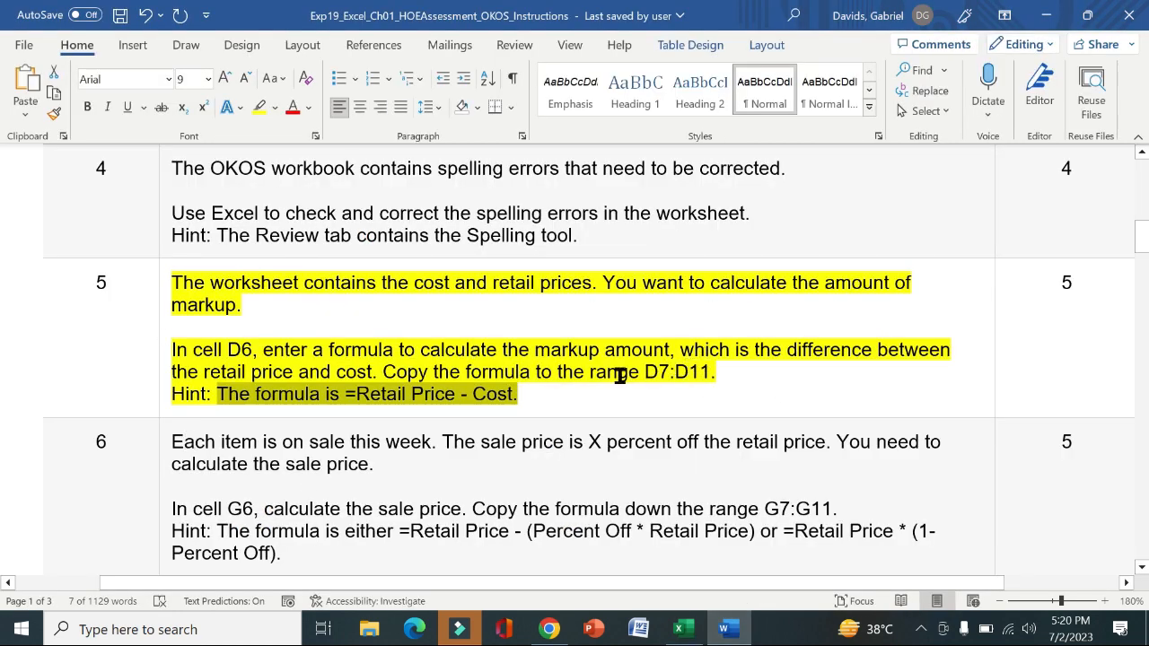
left_click(162, 333)
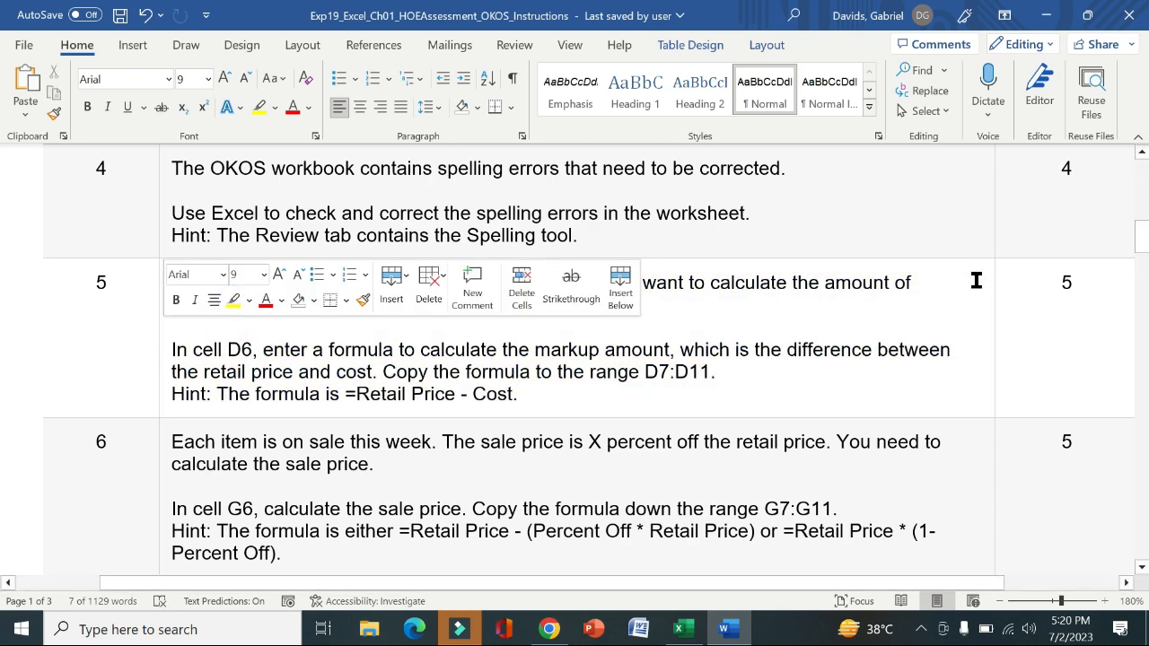
left_click_drag(1144, 241, 1144, 264)
left_click(459, 185)
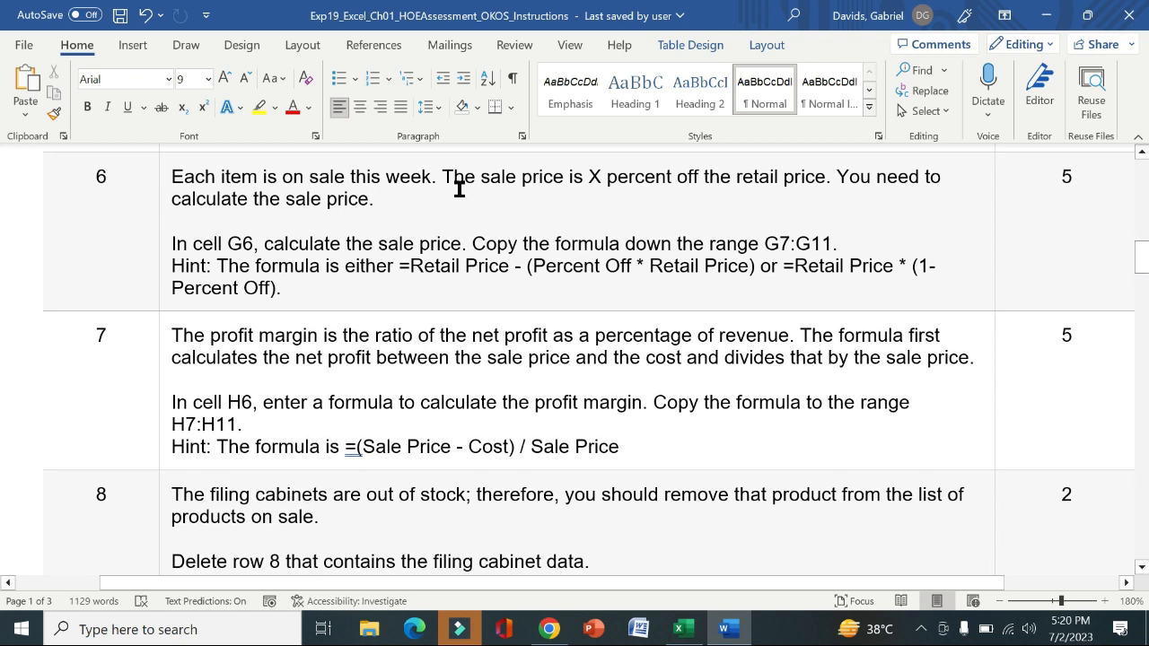
left_click(160, 218)
left_click(229, 185)
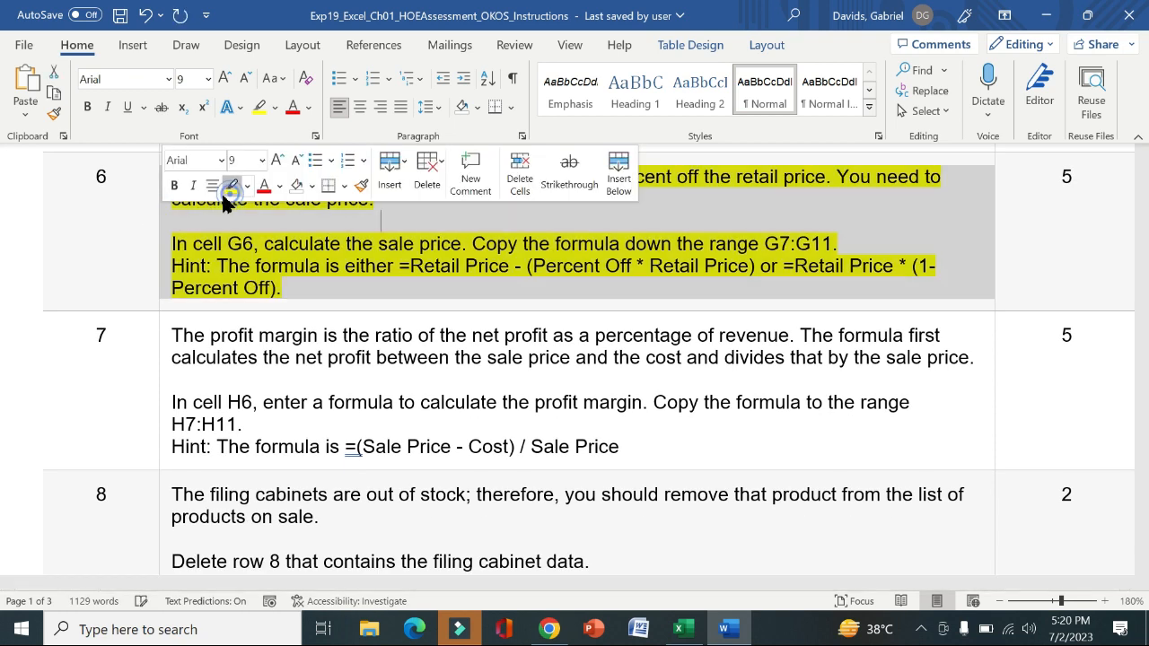
key("Right")
left_click(83, 234)
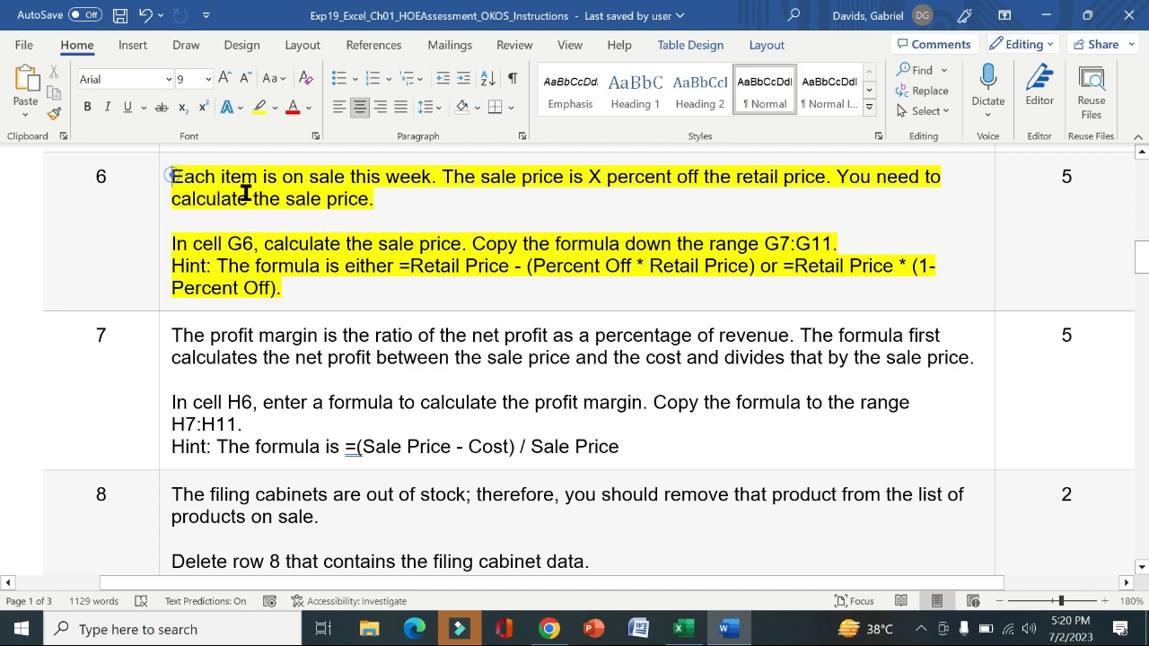
Read the step 6 sale price instruction and mark the hint formula =Retail Price - (Percent Off * Retail Price)
left_click_drag(172, 177, 844, 211)
left_click_drag(179, 246, 839, 244)
left_click_drag(687, 254, 398, 267)
left_click(754, 276)
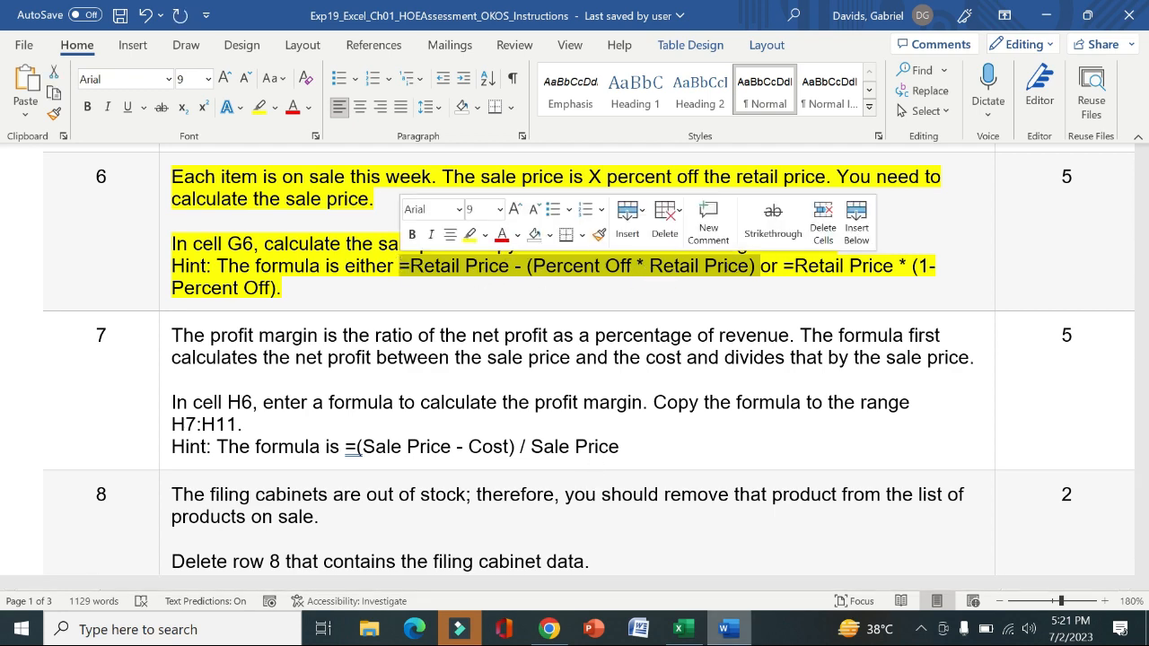
In the Excel workbook, enter the sale price formula =E6-(F6*E6) in cell G6 and copy it down to G7:G11
left_click(679, 630)
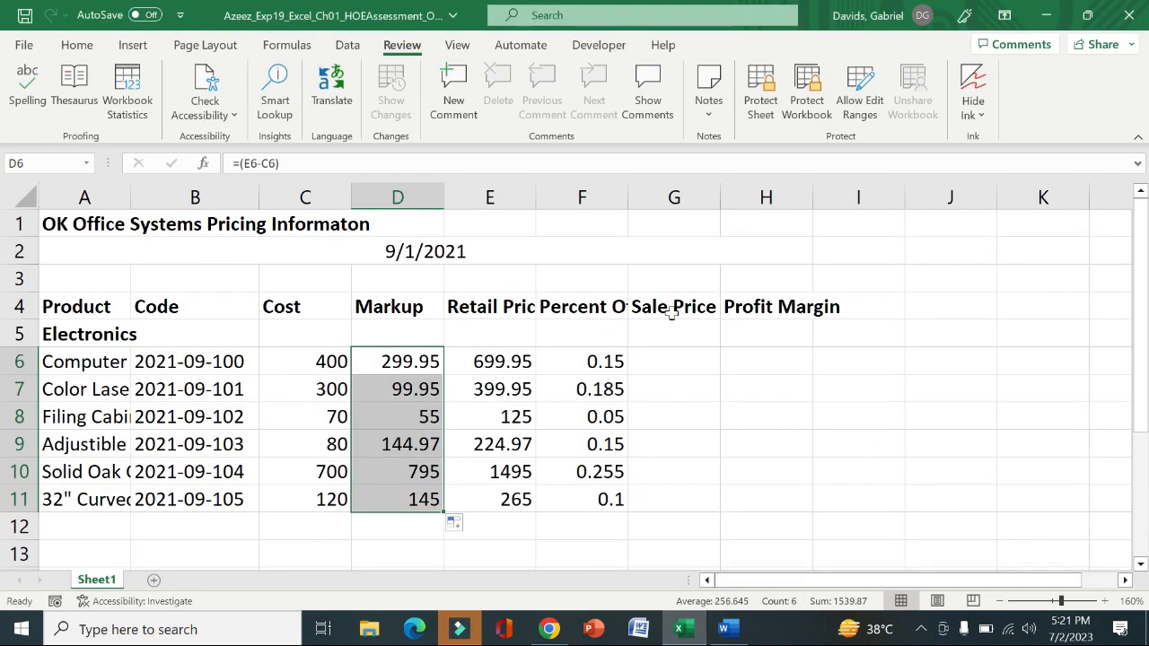
left_click(675, 360)
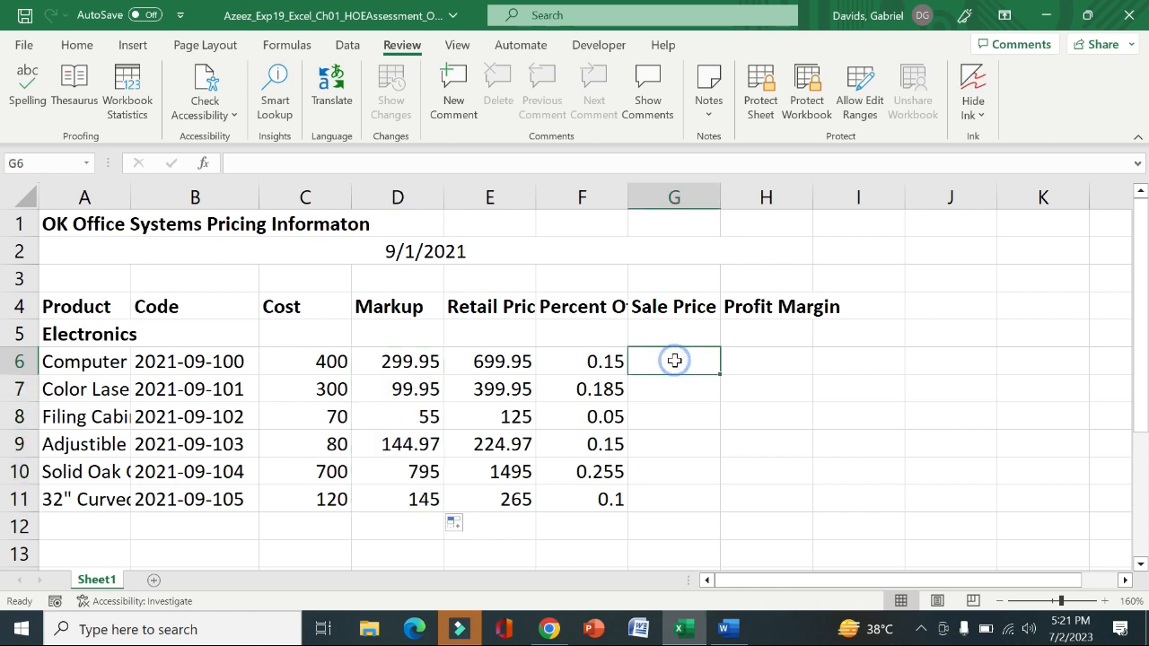
type("=")
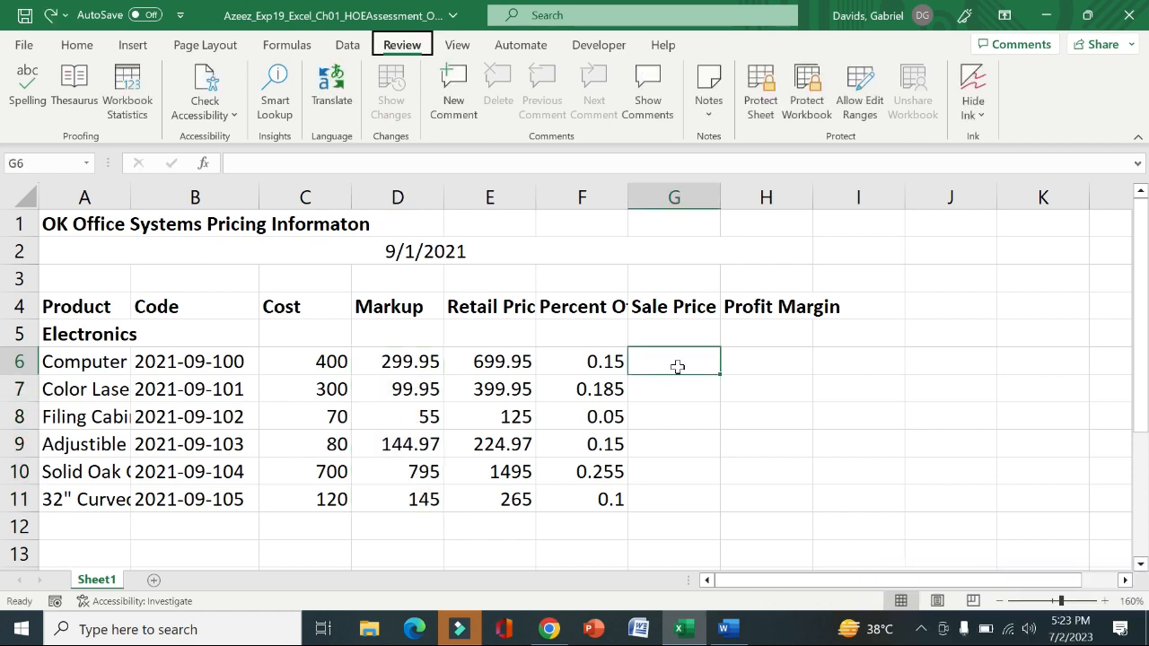
key("alt")
left_click(665, 356)
type("=")
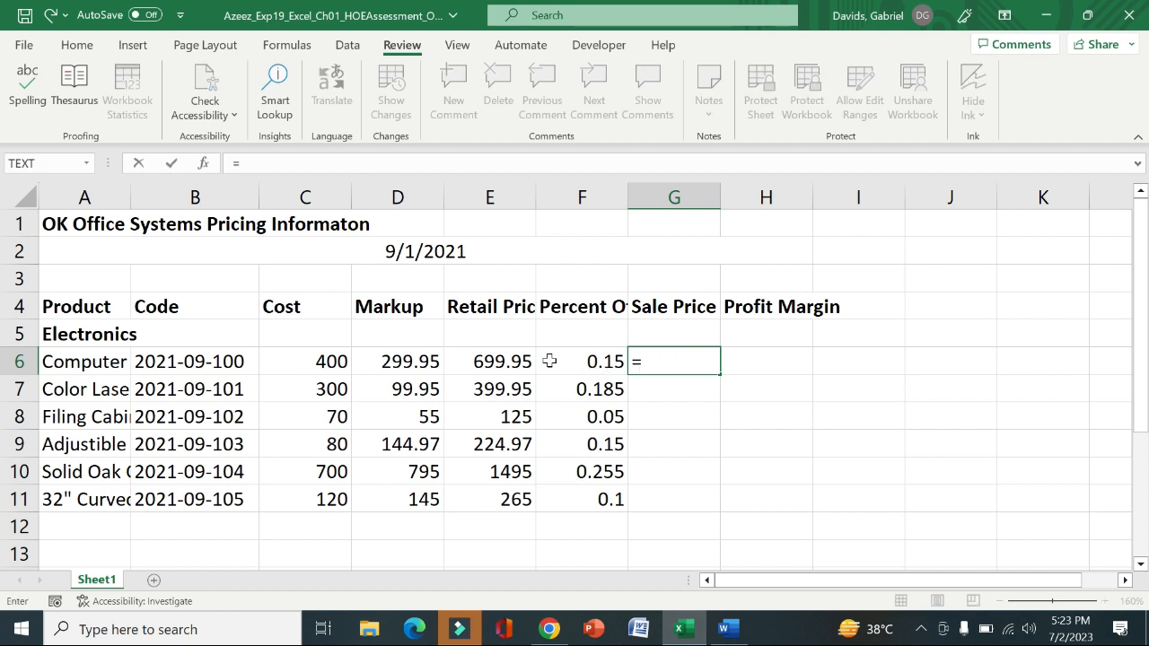
left_click(504, 358)
type("-")
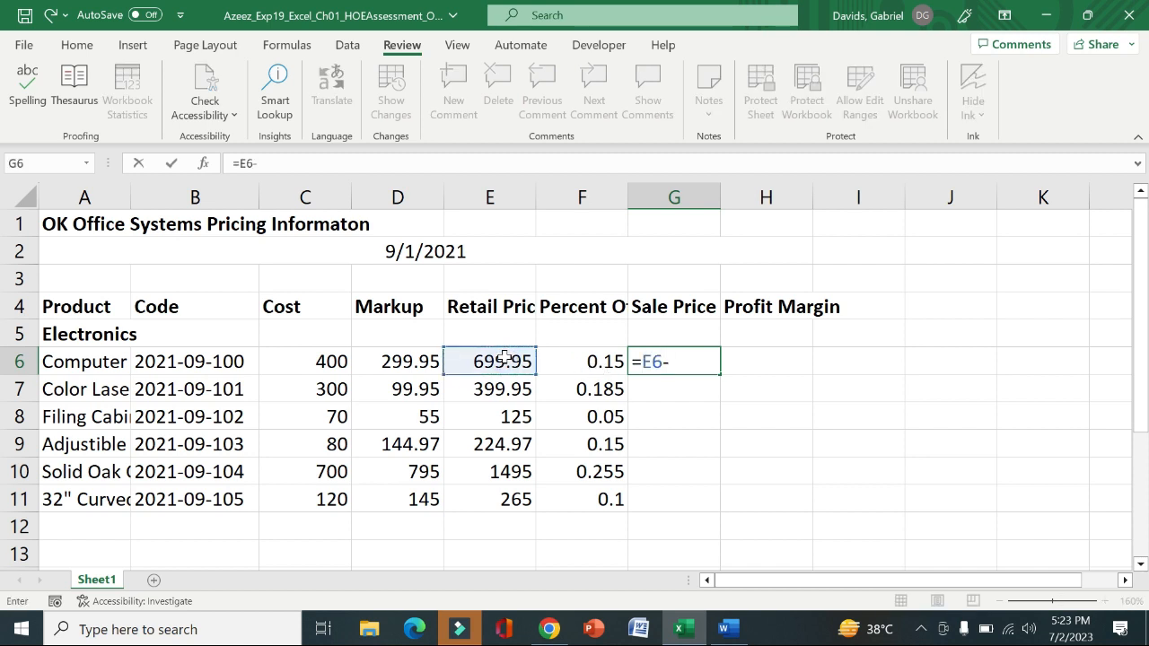
type("(")
left_click(579, 360)
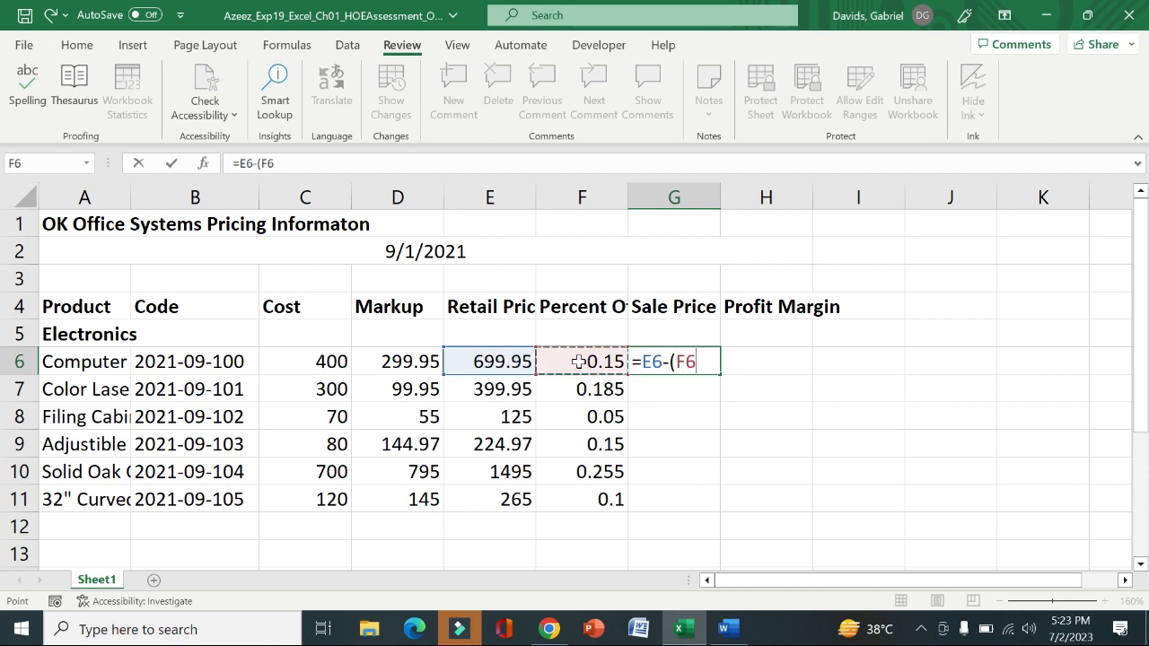
type("*")
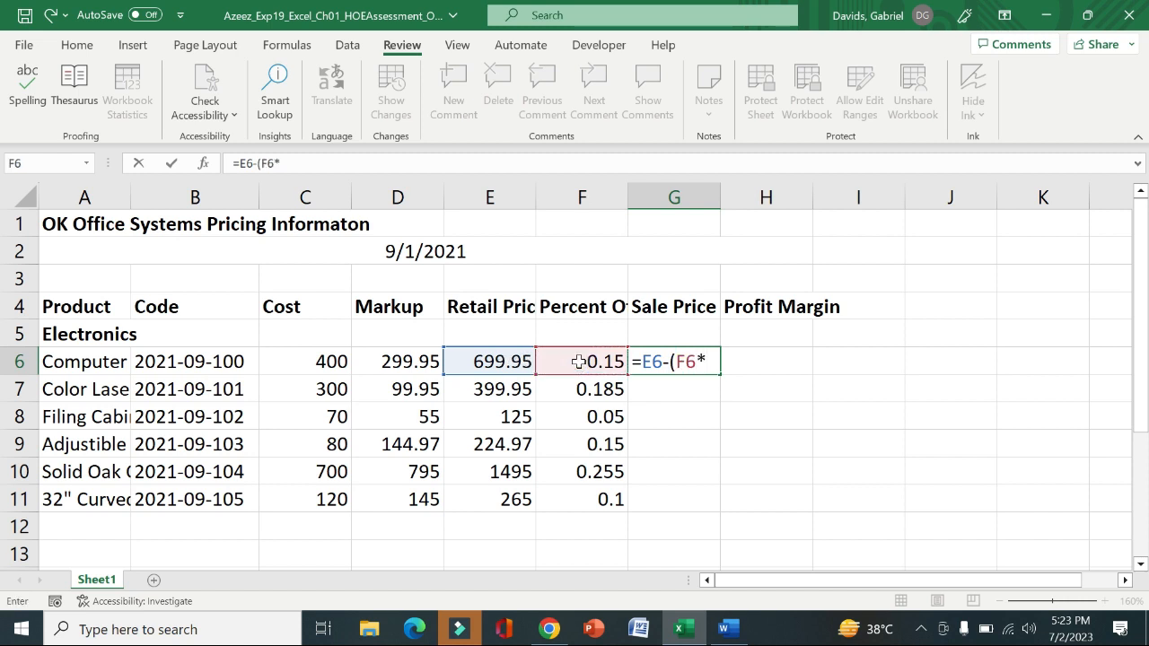
left_click(503, 361)
type(")")
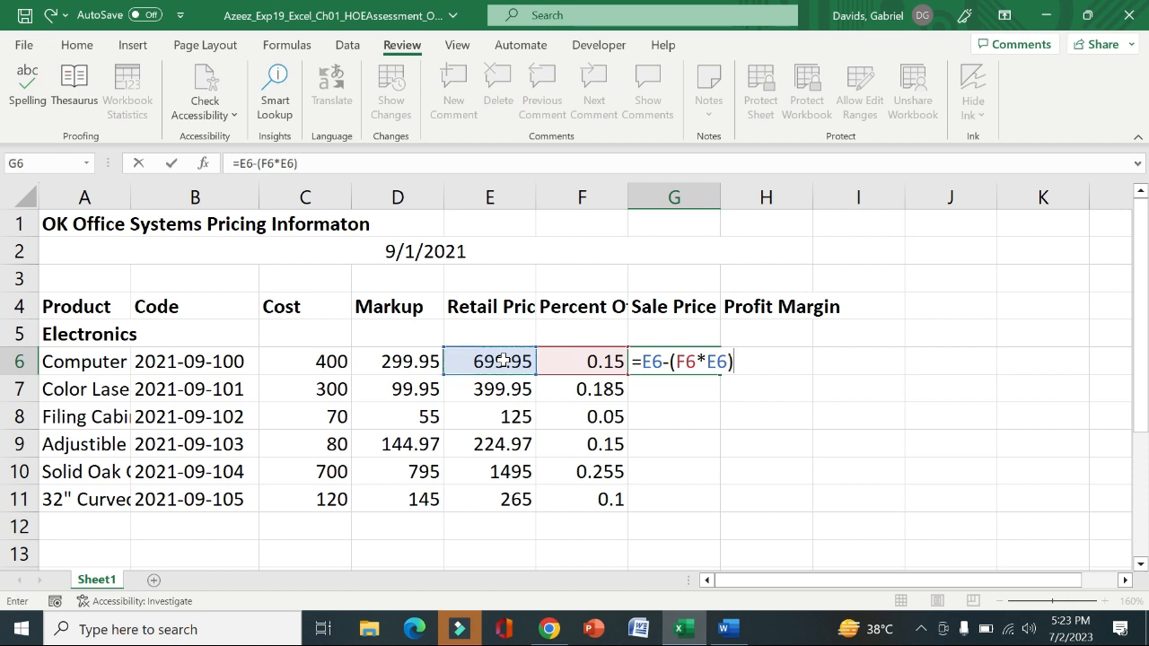
key("Return")
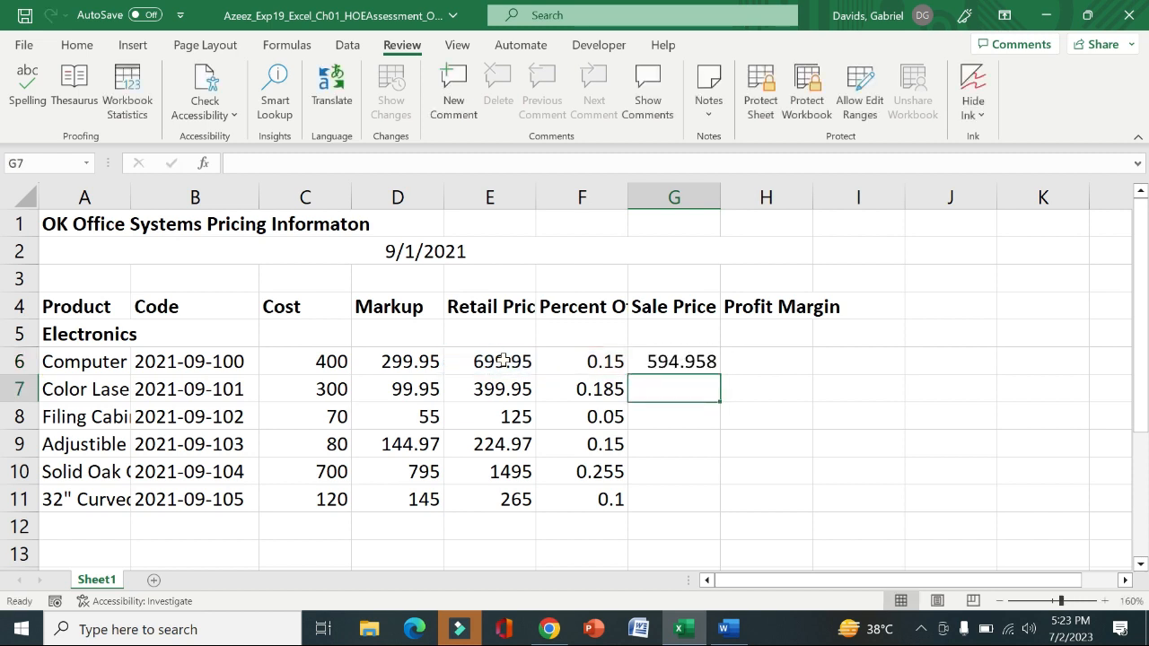
left_click(683, 362)
left_click_drag(720, 375, 702, 507)
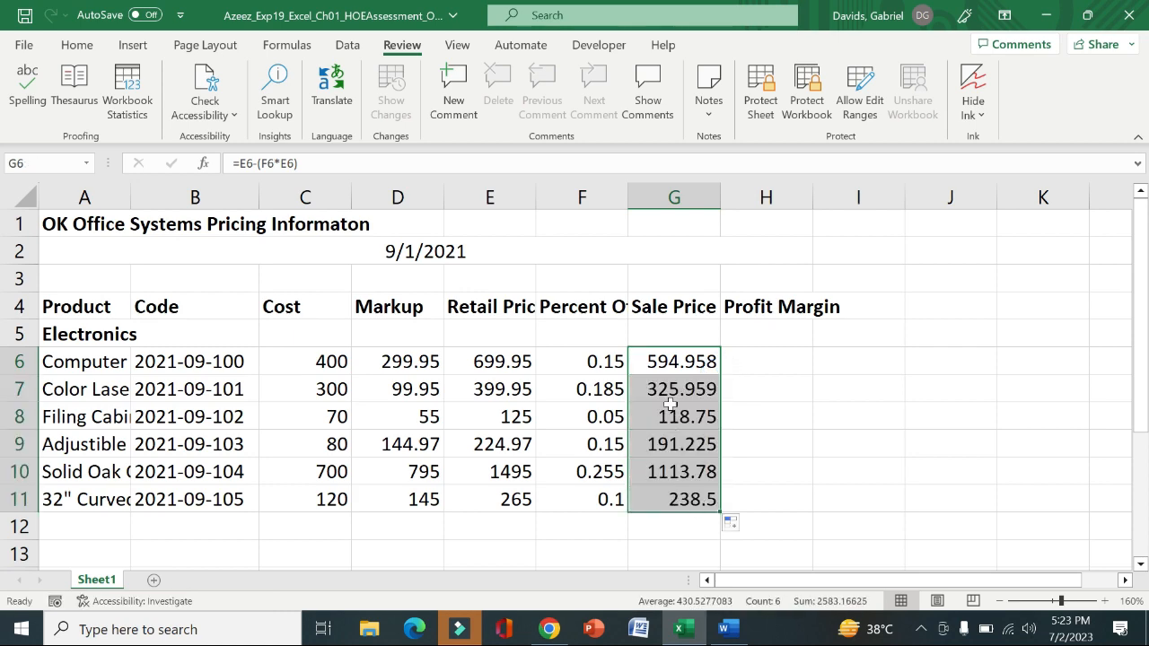
Return to the Word instructions, remove the highlight from step 6 and highlight the whole step 7 profit margin instruction in yellow
left_click(725, 628)
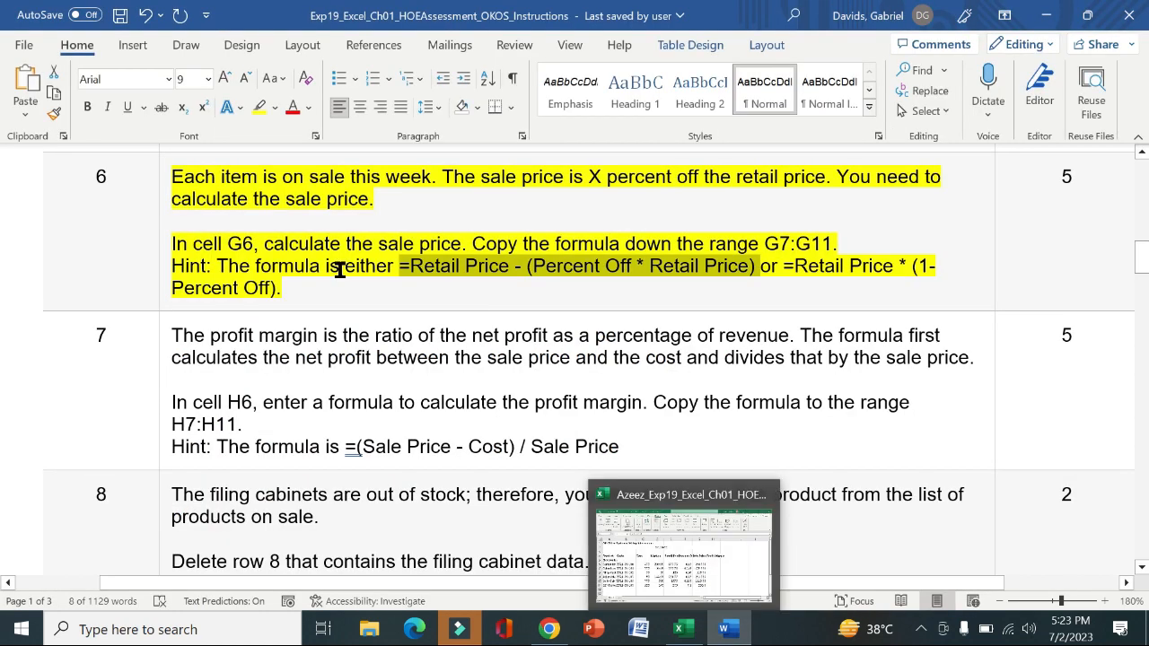
left_click(159, 242)
left_click(232, 208)
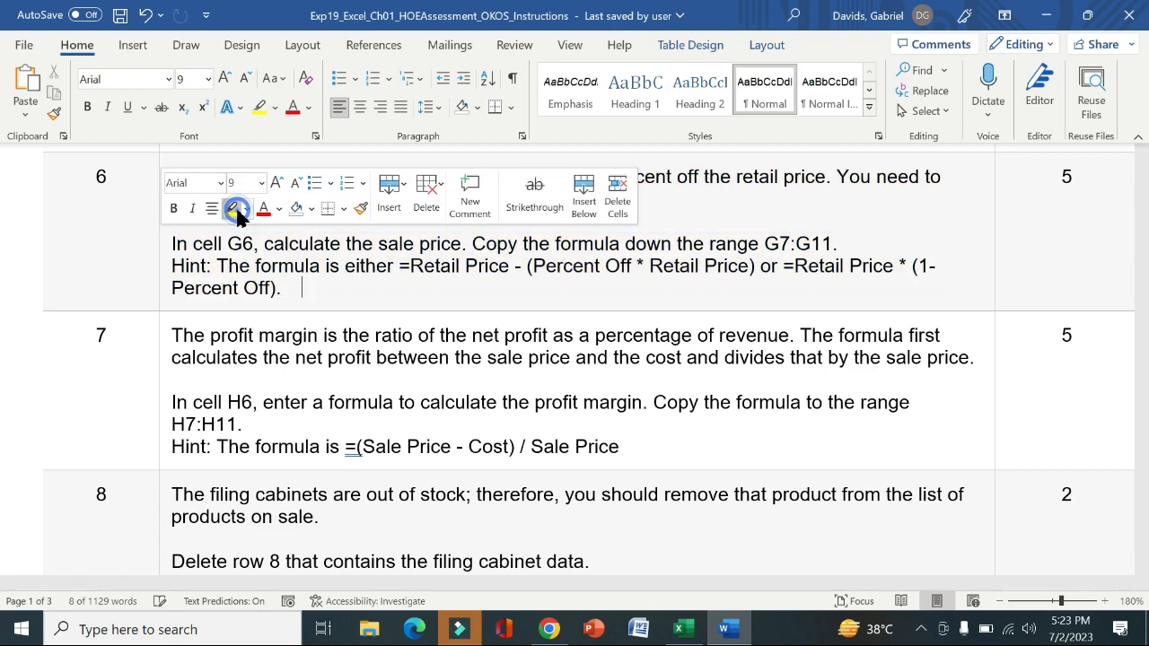
scroll(5, 265, "down", 3)
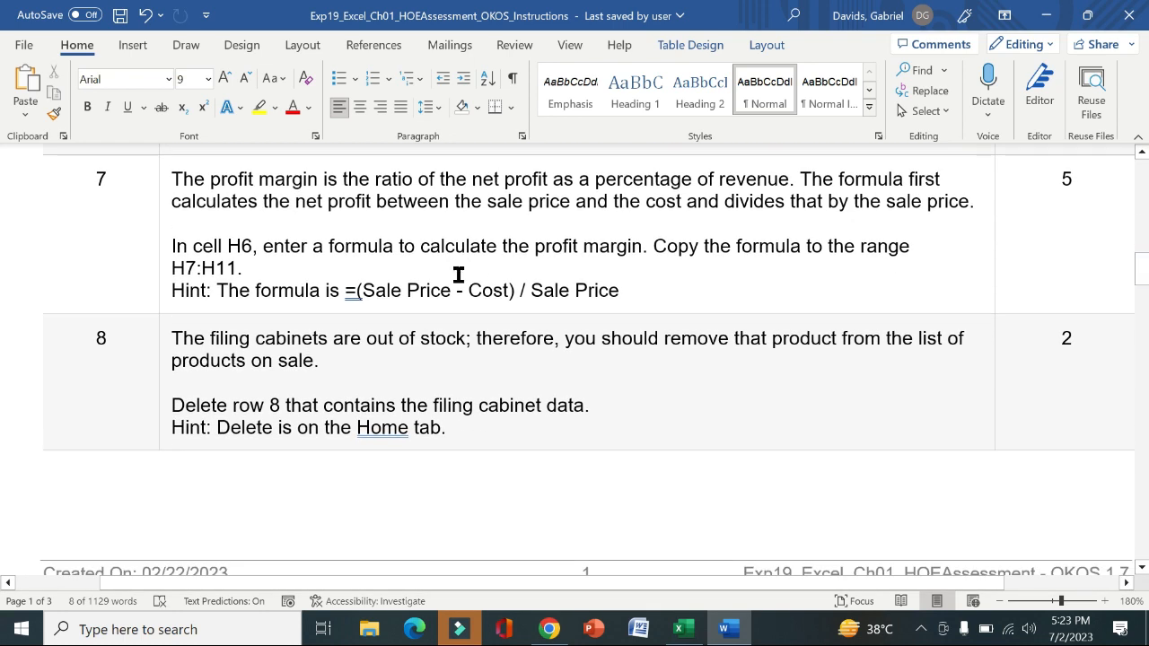
left_click(166, 215)
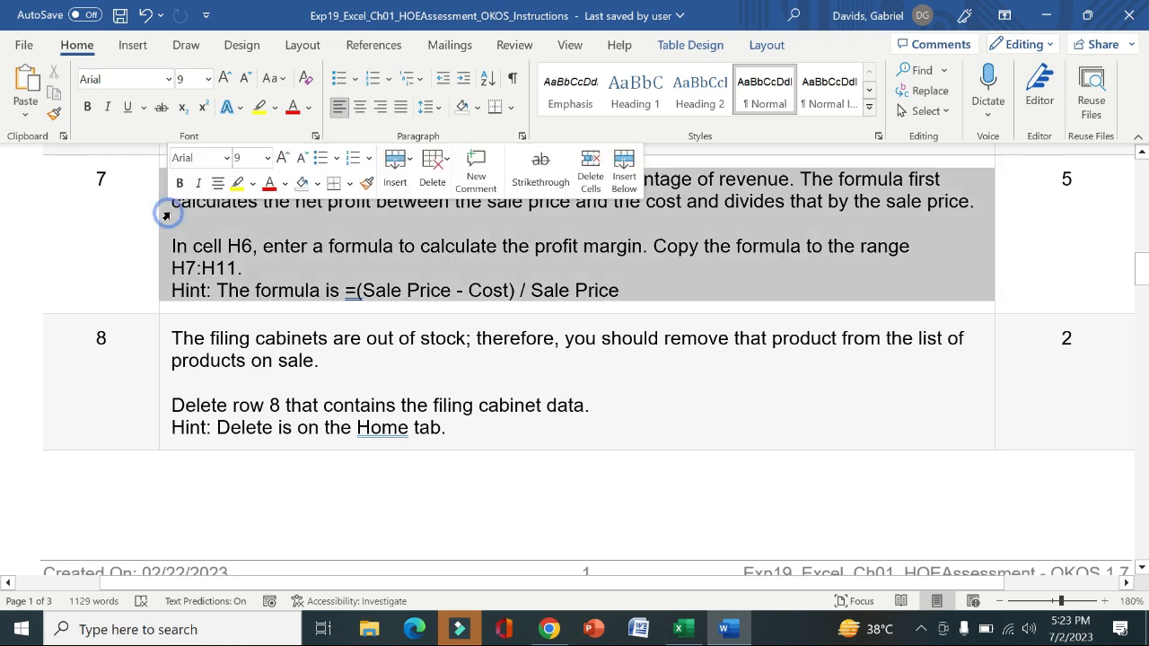
left_click(236, 183)
left_click(121, 233)
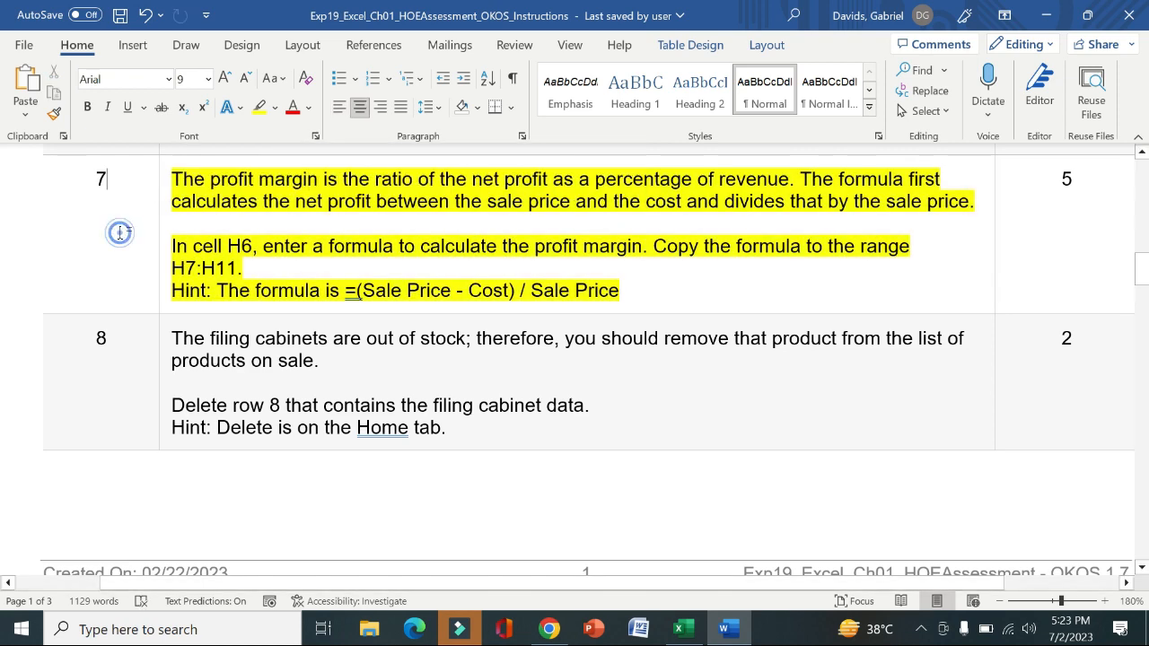
Read the step 7 profit margin instruction and mark the hint formula =(Sale Price - Cost) / Sale Price
left_click_drag(177, 178, 853, 200)
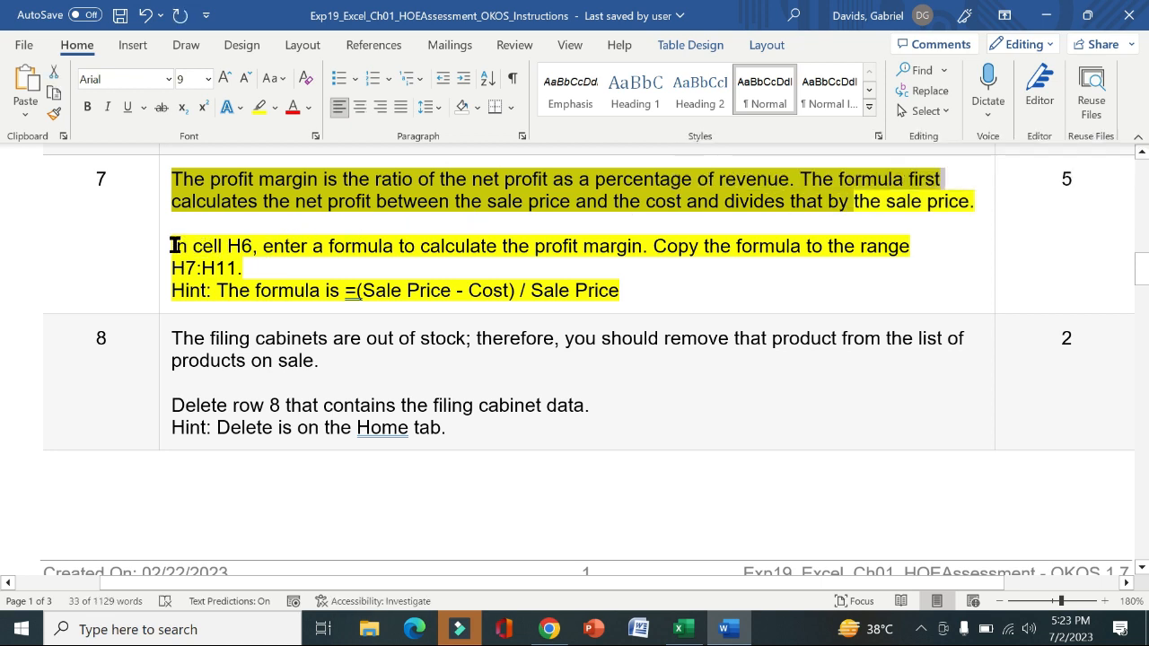
left_click_drag(172, 246, 877, 275)
left_click_drag(620, 290, 352, 295)
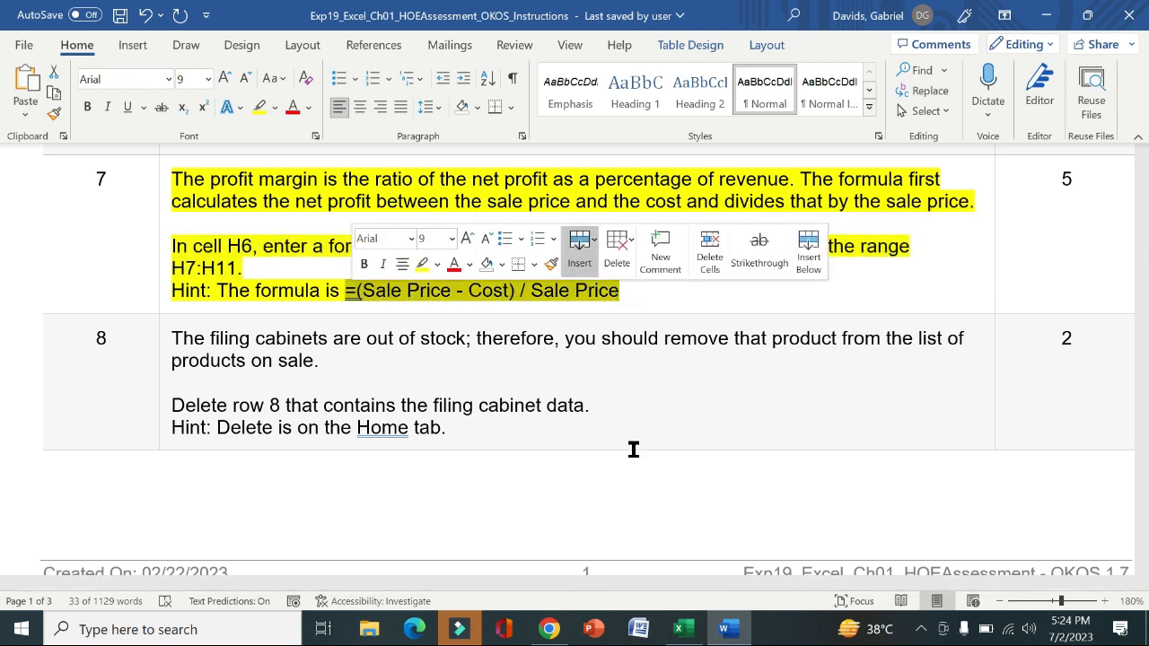
In the Excel workbook, enter the profit margin formula =(G6-C6)/G6 in cell H6 and copy it down to H7:H11
left_click(681, 628)
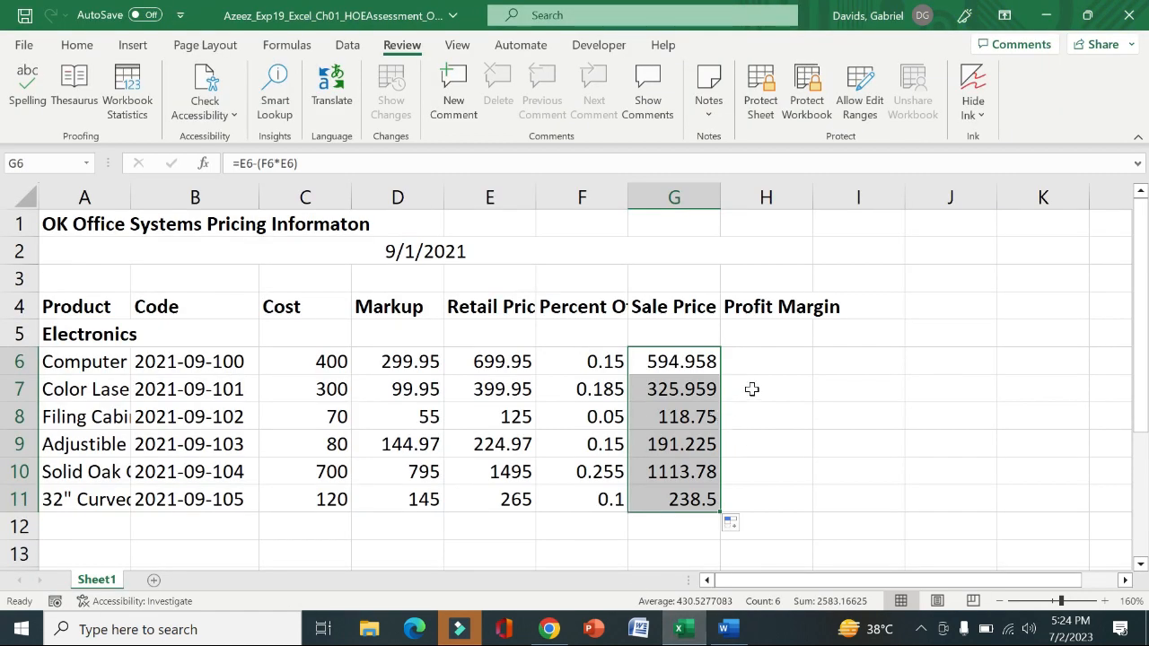
left_click(759, 362)
key("alt")
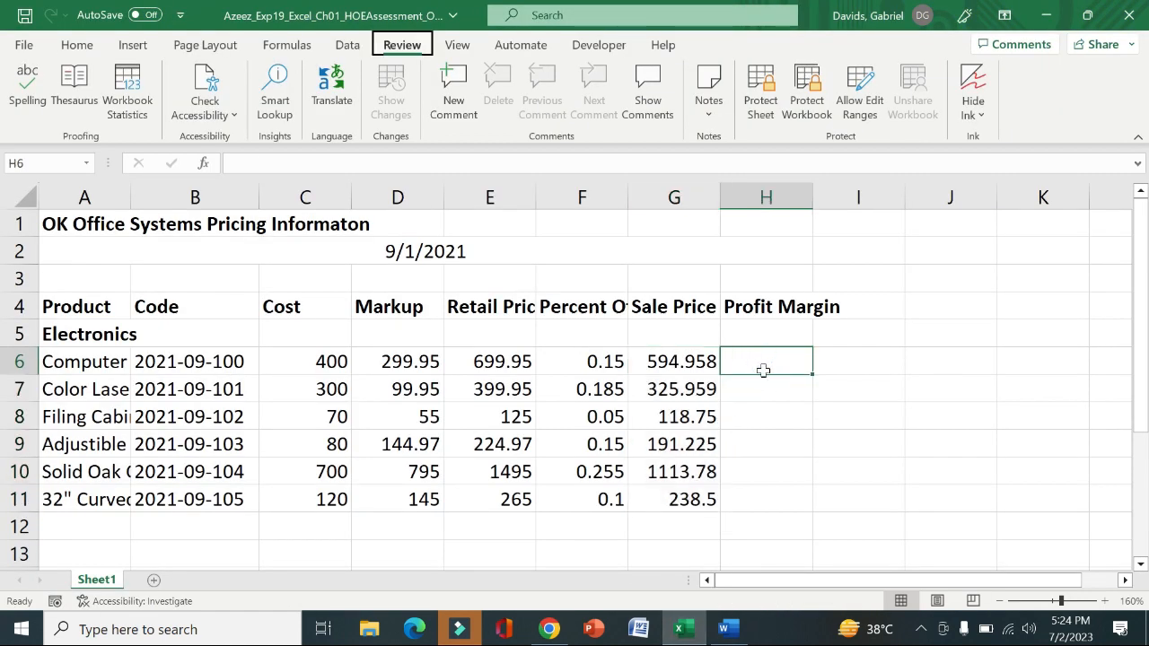
key("Escape")
type("=")
left_click(695, 360)
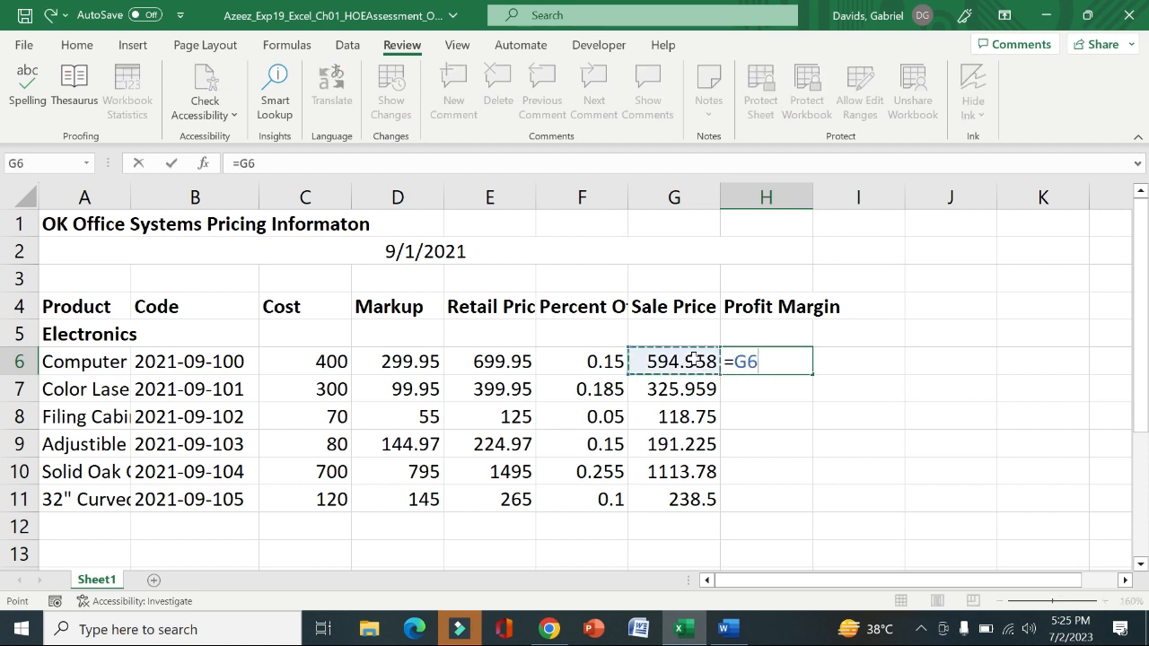
key("BackSpace")
key("BackSpace")
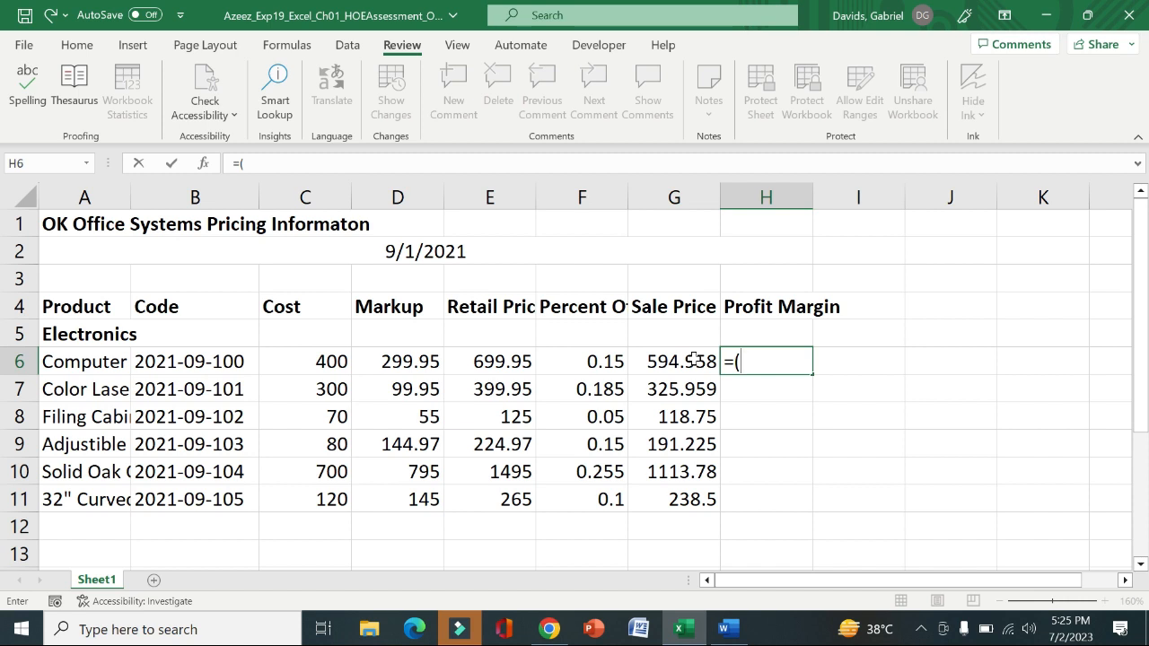
type("(")
left_click(686, 360)
type("-")
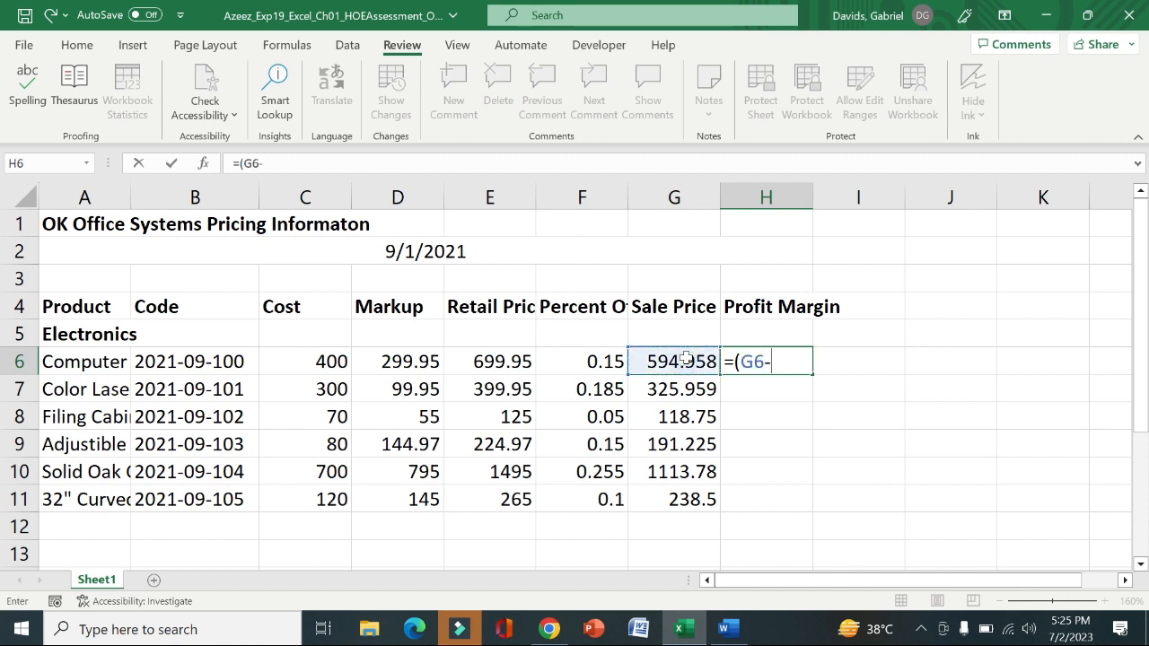
left_click(306, 367)
type(")")
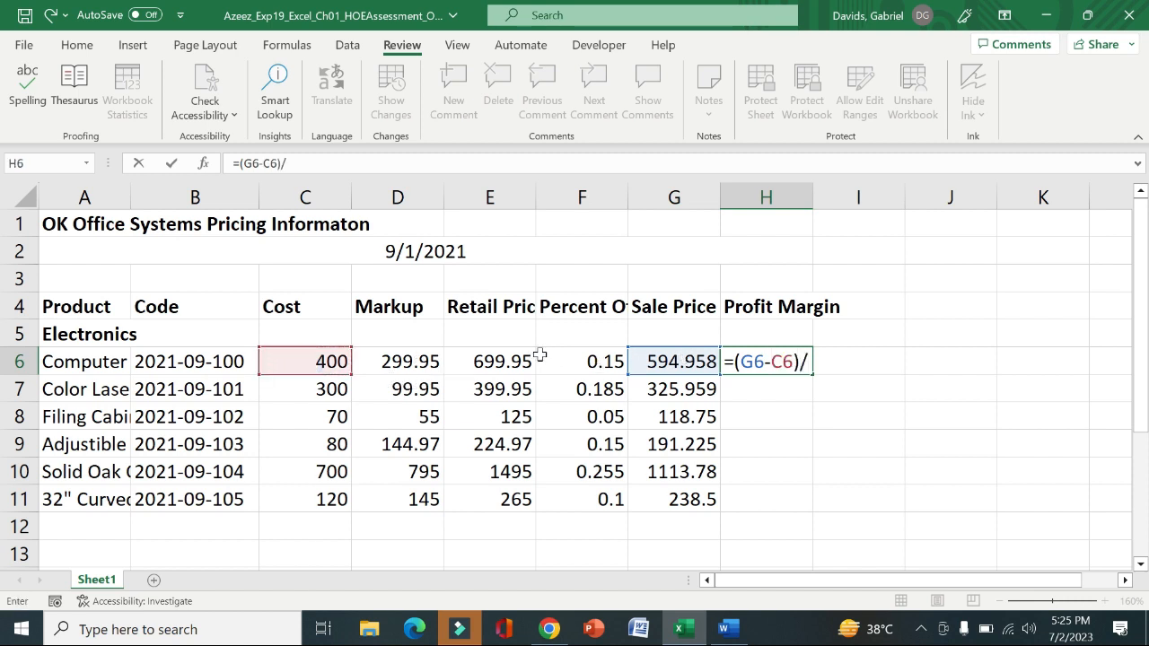
type("/")
left_click(662, 361)
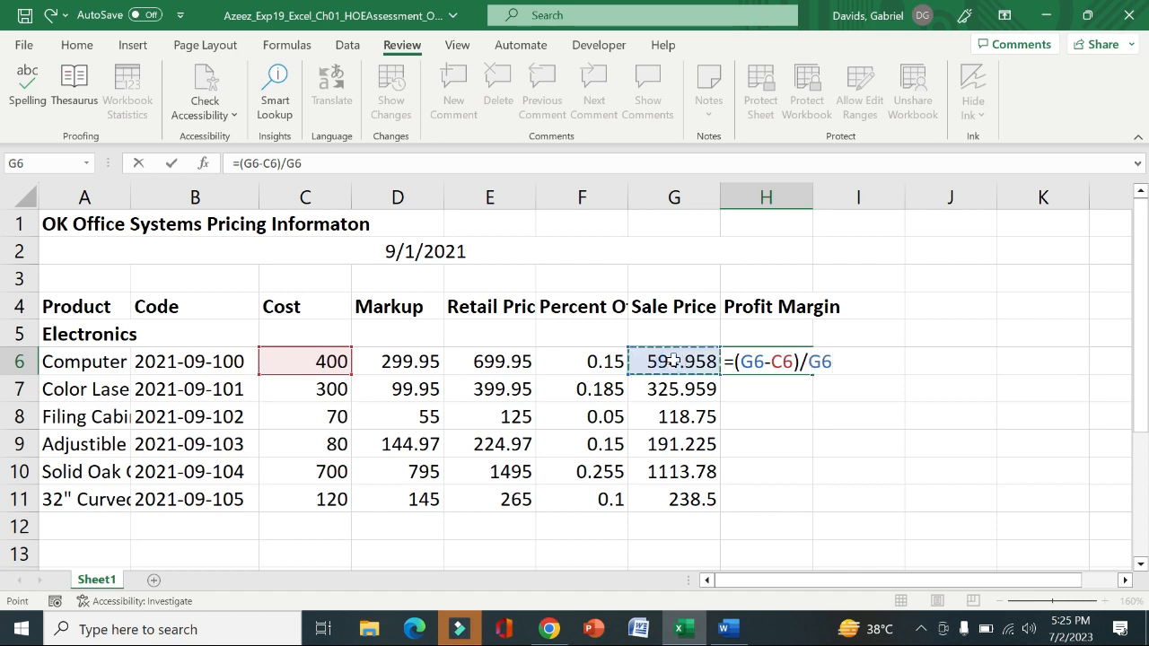
key("Return")
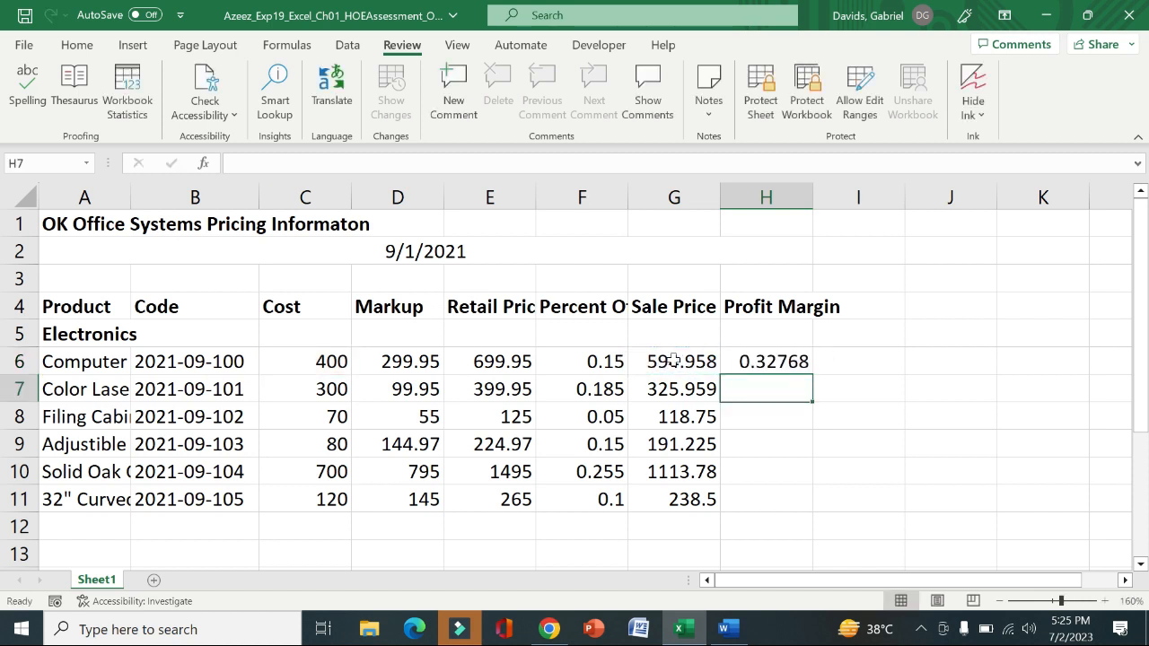
left_click(799, 363)
left_click_drag(812, 374, 803, 502)
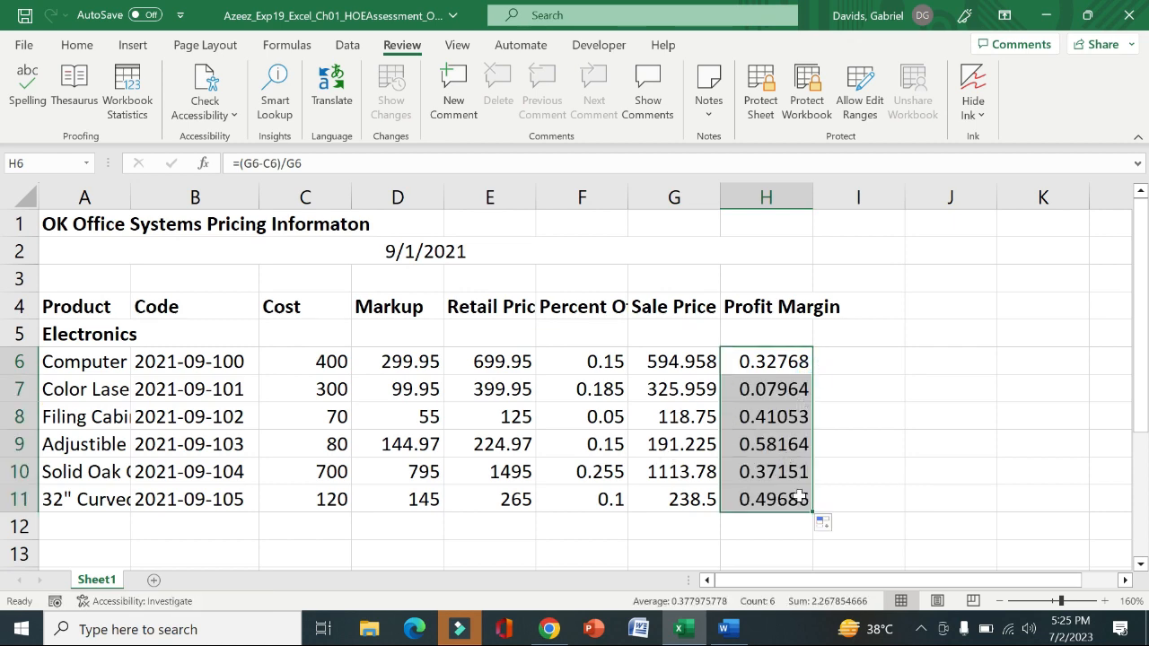
Return to the Word instructions, move the yellow highlight from step 7 to step 8, and read the row deletion instruction
left_click(727, 629)
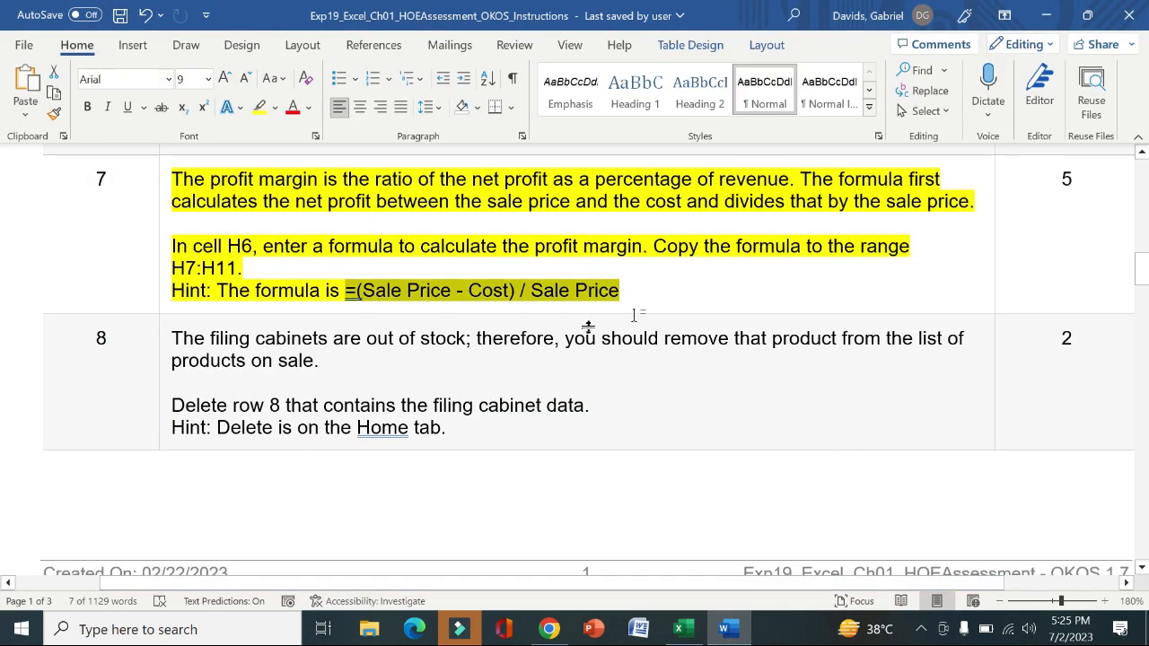
left_click(160, 249)
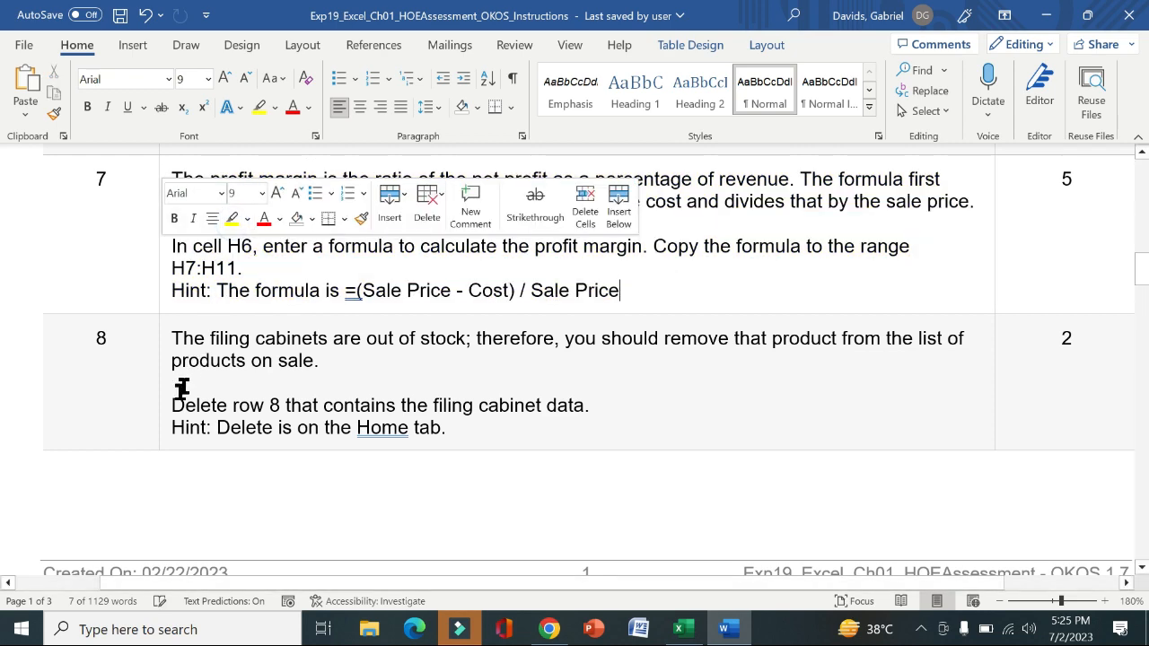
left_click(164, 369)
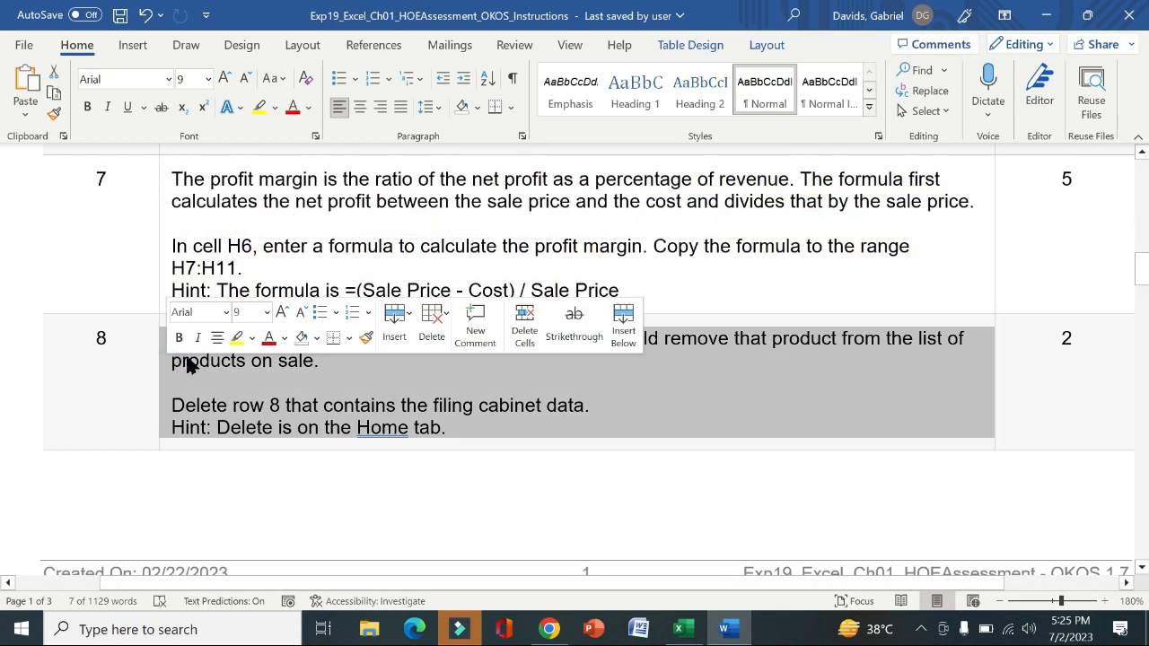
left_click(239, 340)
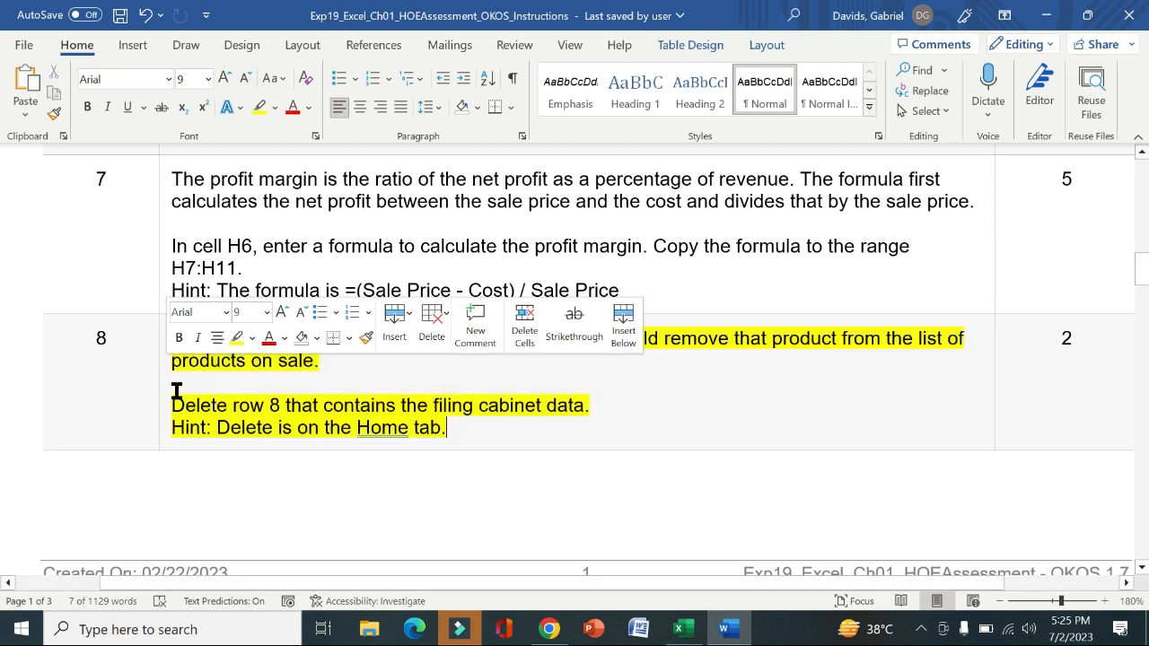
left_click(174, 401)
left_click_drag(174, 400, 590, 403)
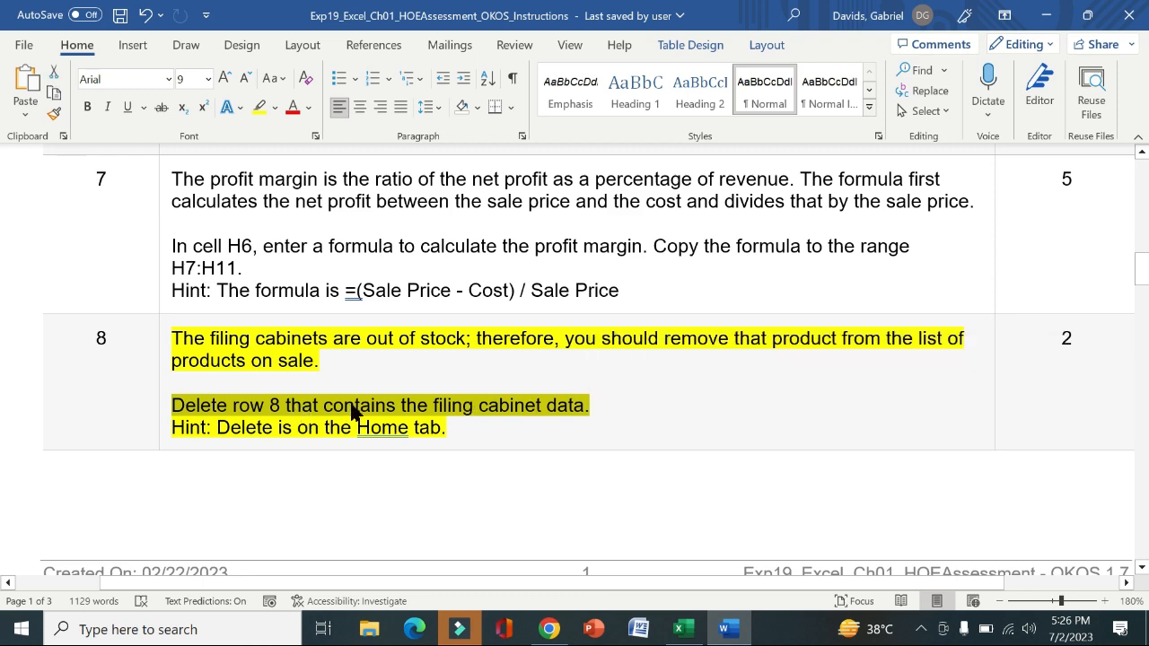
In the Excel workbook, delete row 8 containing the filing cabinet data
left_click(683, 630)
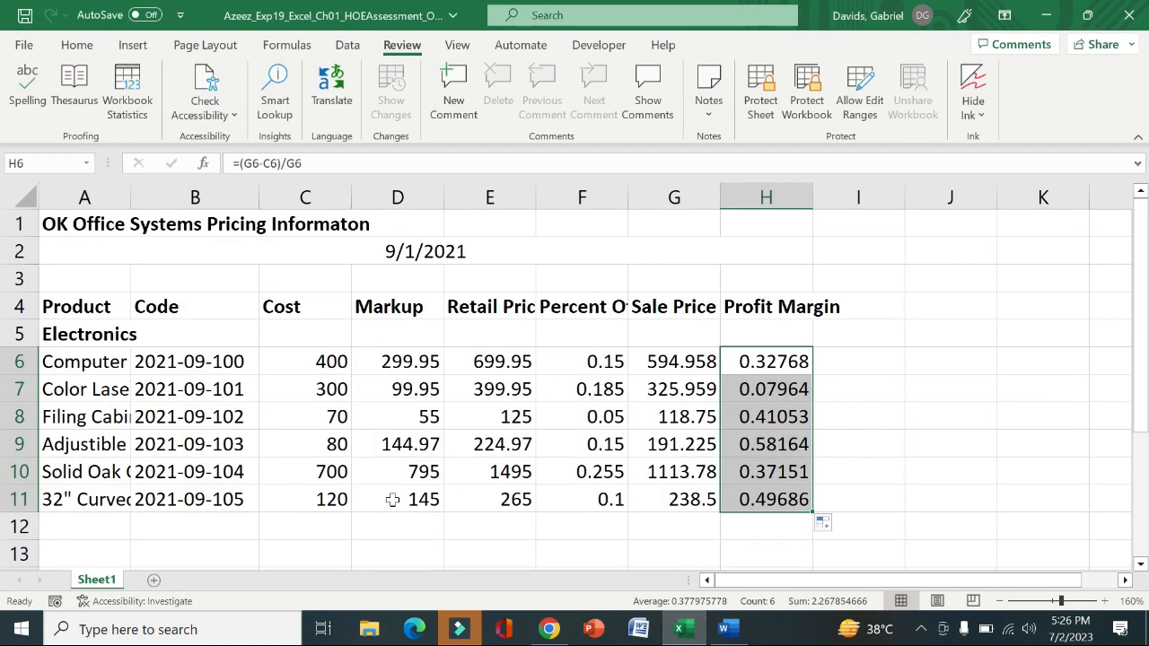
left_click(18, 416)
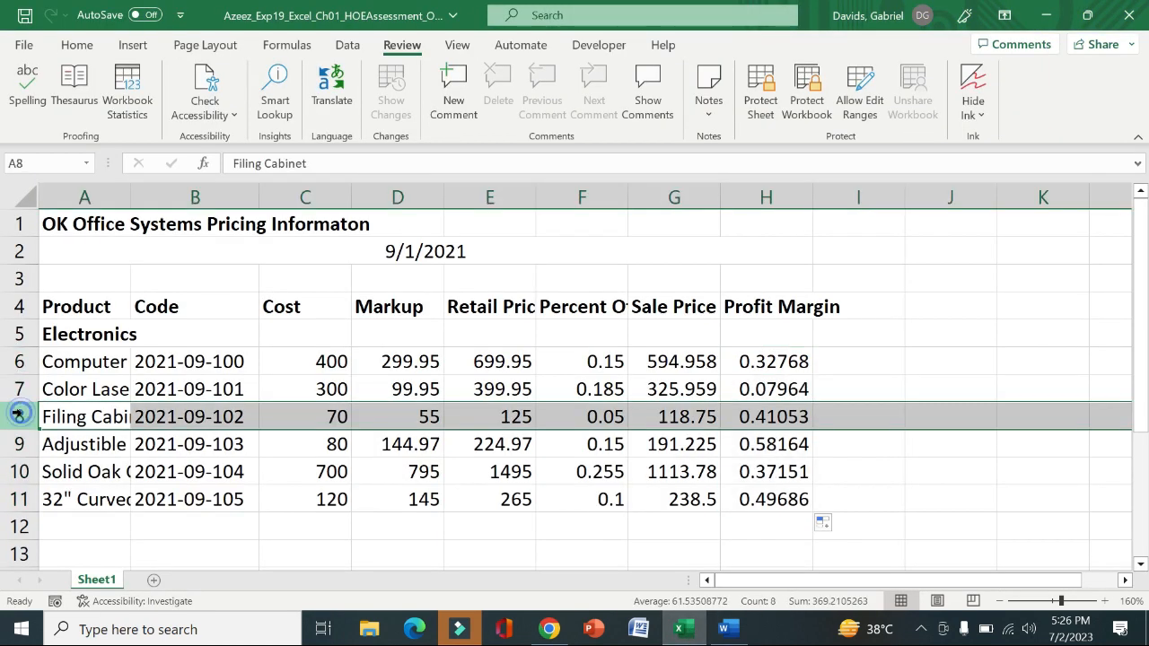
right_click(20, 419)
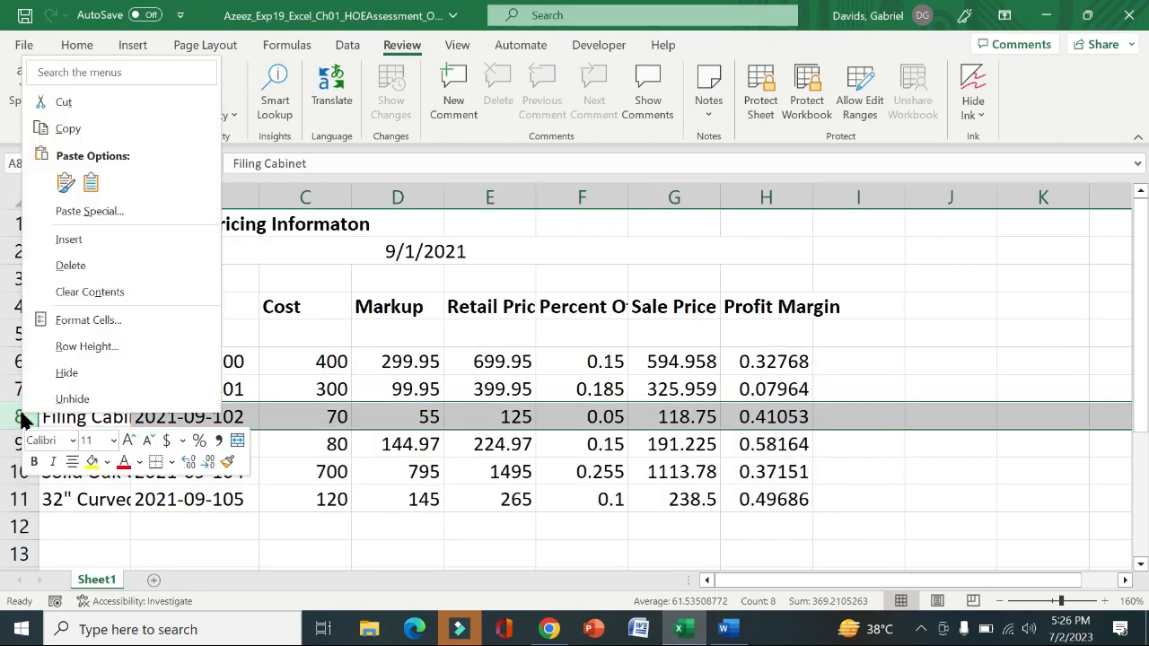
left_click(72, 265)
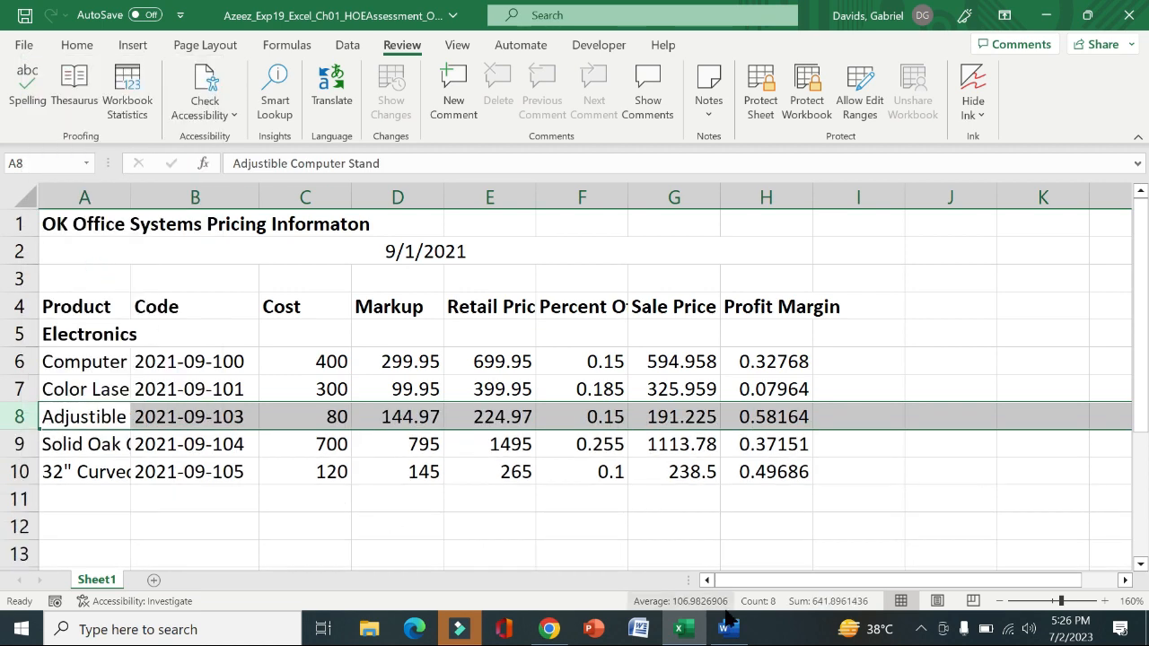
Return to the Word instructions, remove the highlight from step 8 and highlight the whole step 9 instruction in yellow
left_click(724, 629)
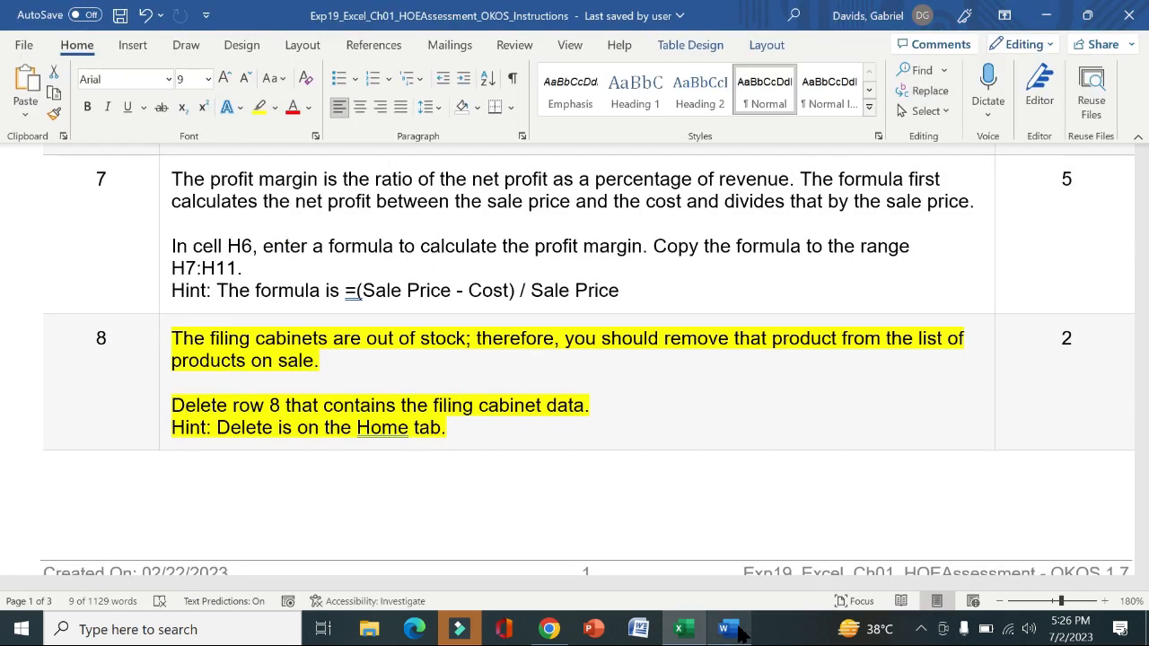
left_click(165, 392)
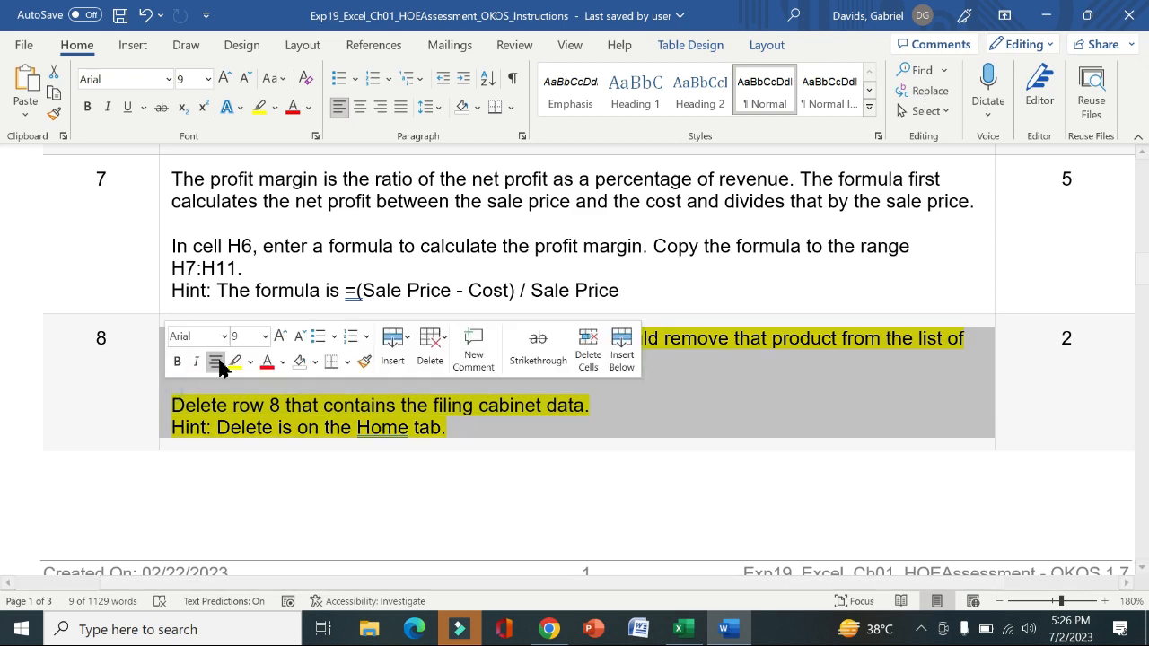
left_click(232, 363)
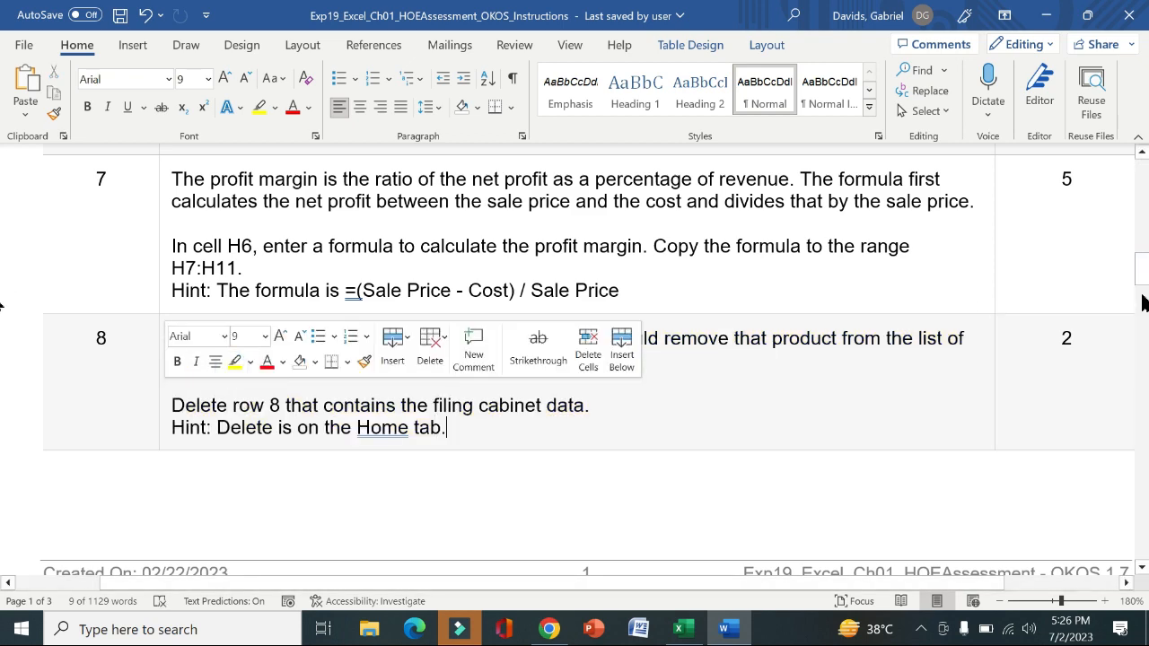
scroll(1, 305, "down", 10)
scroll(1, 331, "down", 5)
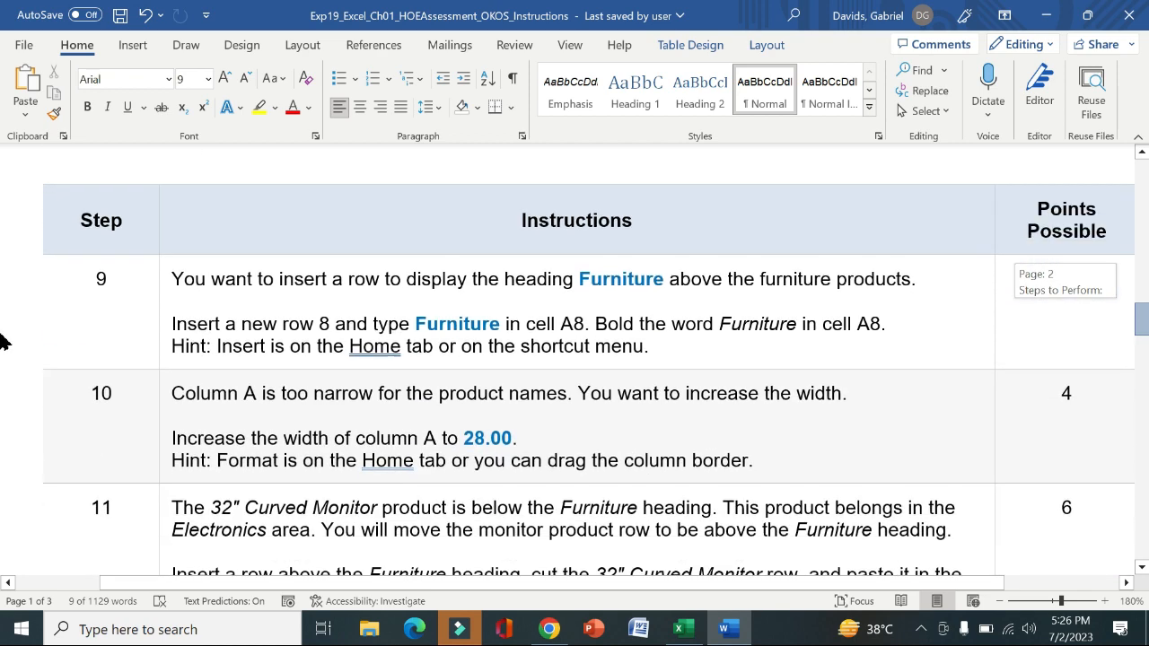
left_click(271, 241)
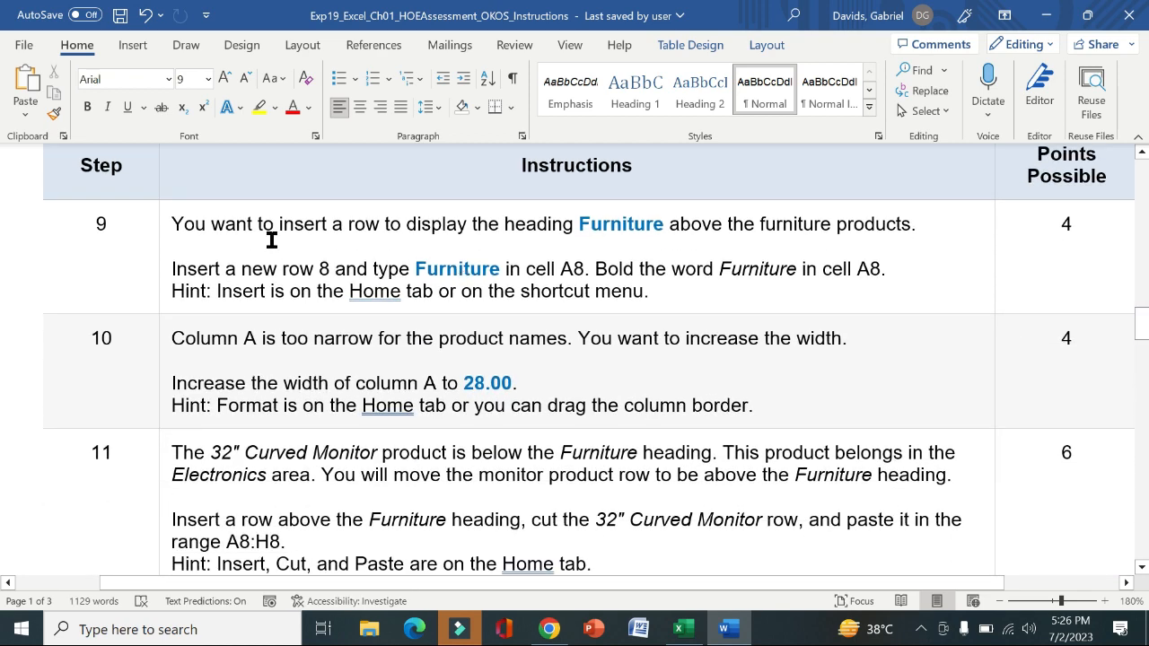
left_click(165, 228)
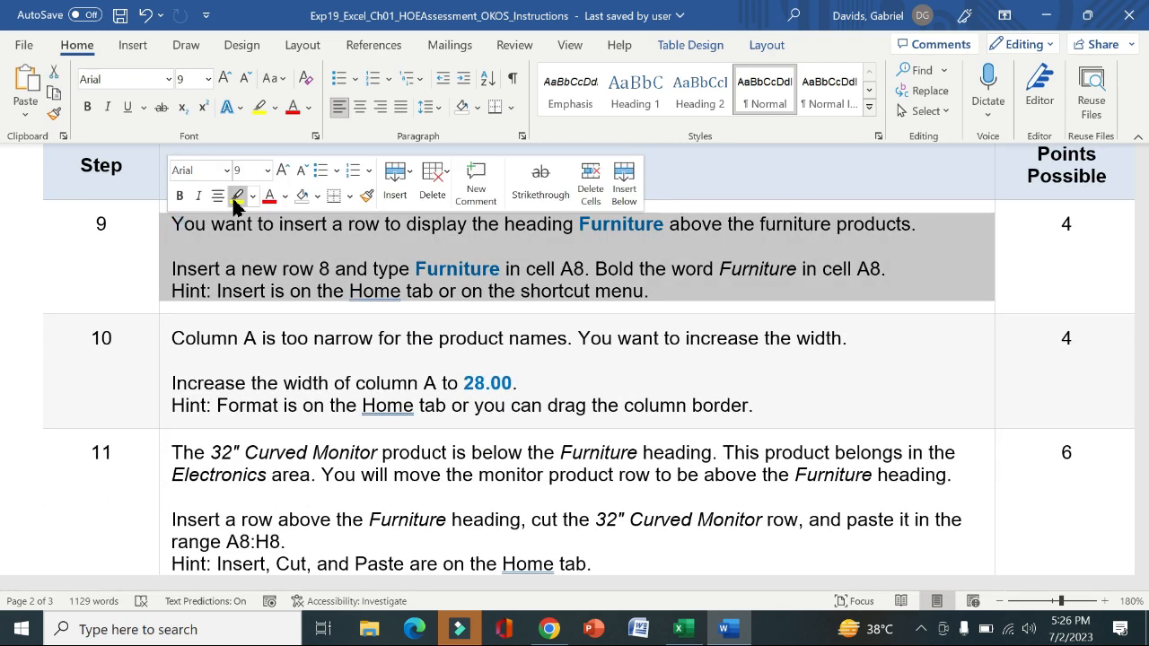
left_click(237, 196)
Read the step 9 row insertion instruction and copy the word Furniture from it
left_click_drag(173, 266, 406, 269)
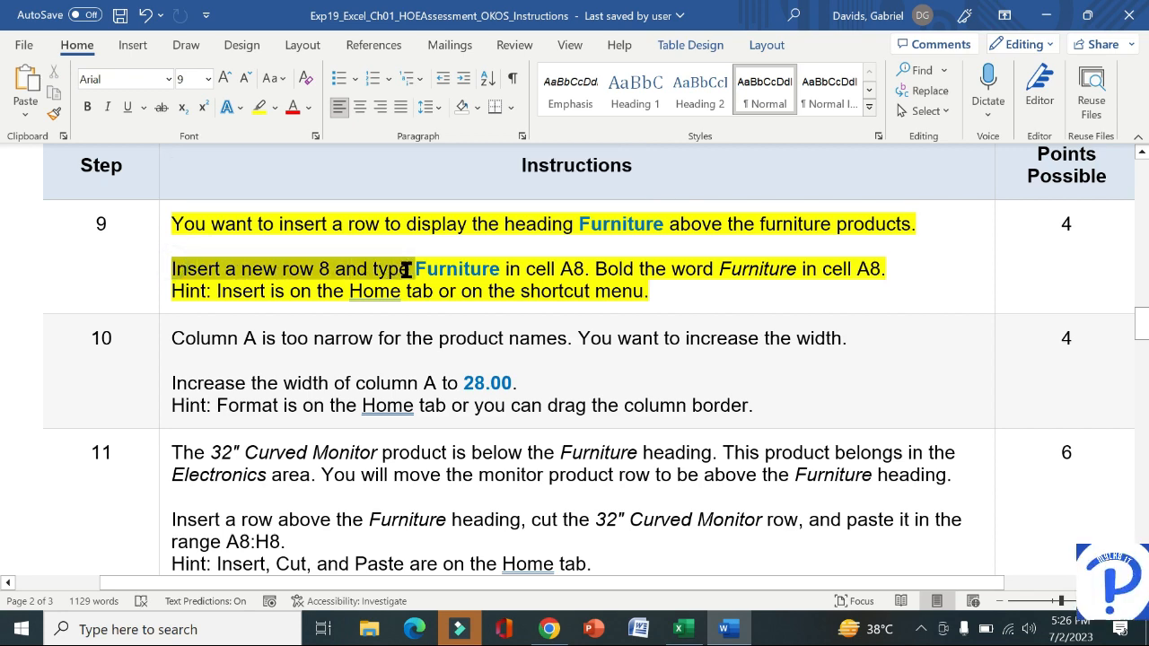
left_click_drag(503, 268, 420, 269)
key("ctrl+c")
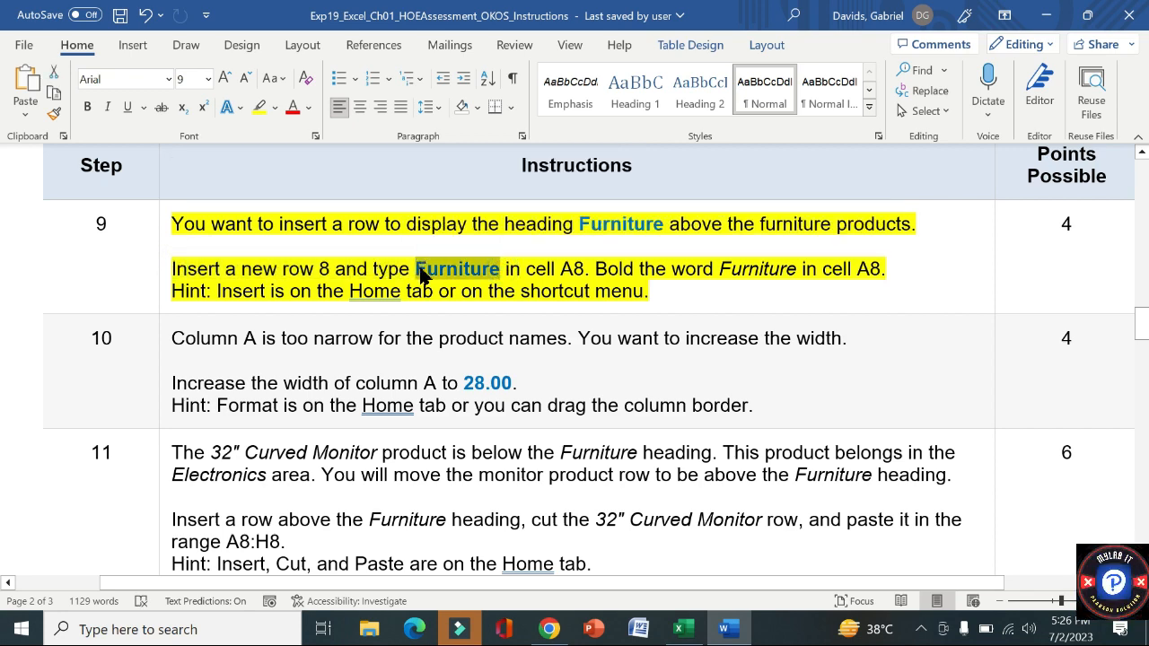
key("ctrl+b")
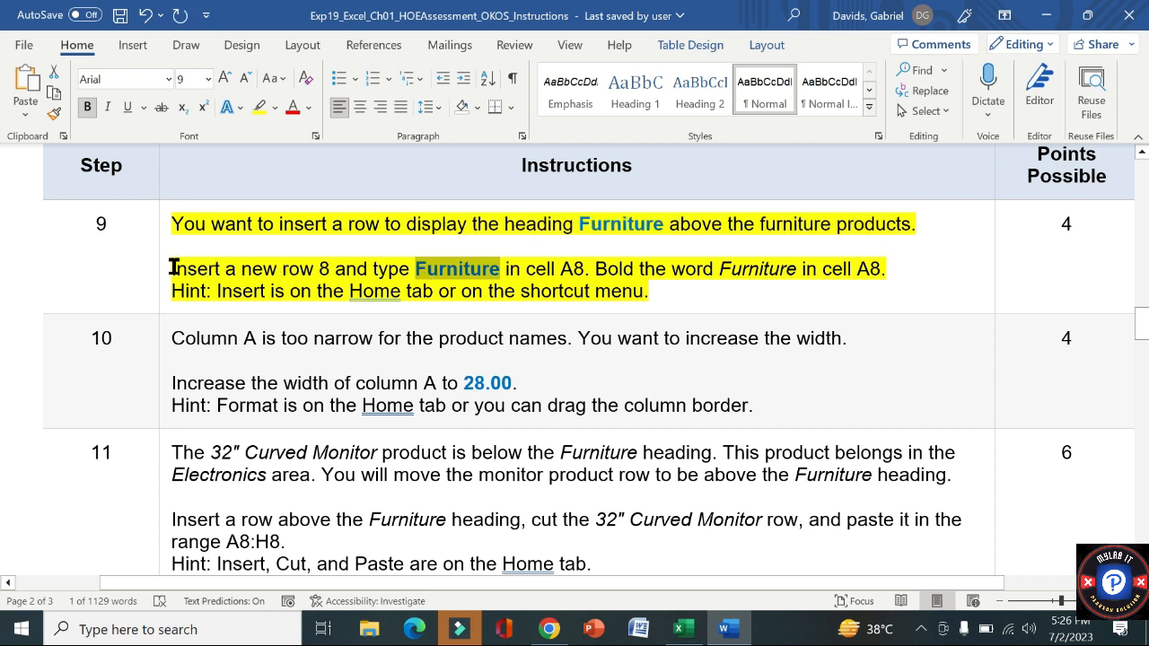
left_click_drag(171, 267, 593, 268)
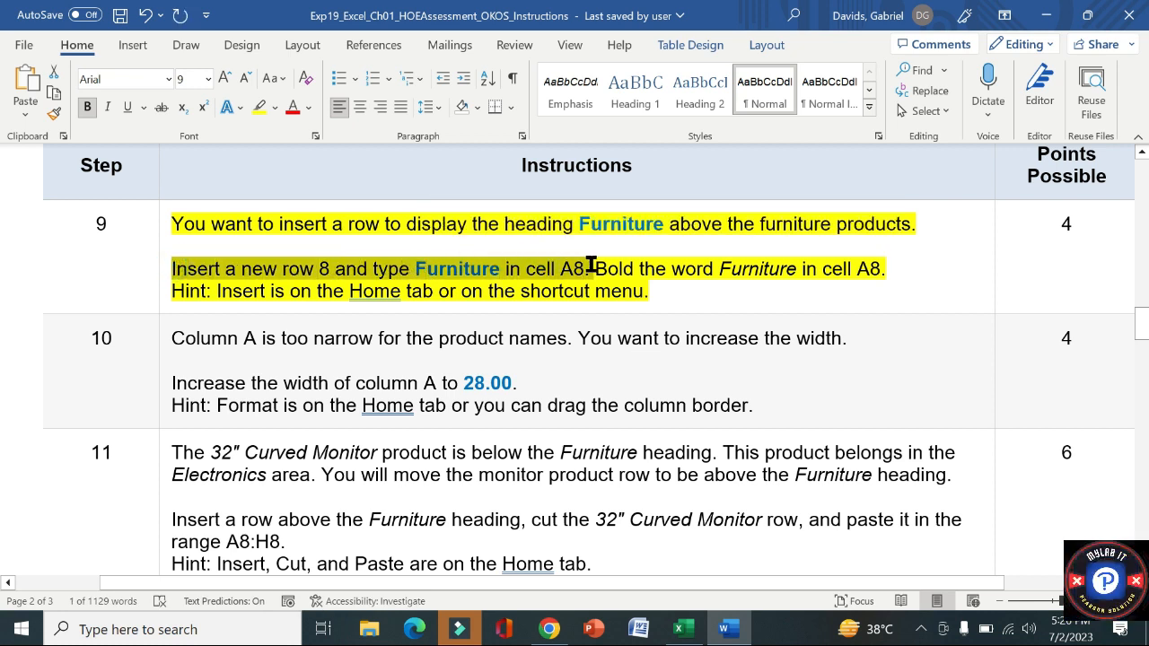
In the Excel workbook, insert a new row 8 above the Adjustable Computer Stand row
left_click(680, 629)
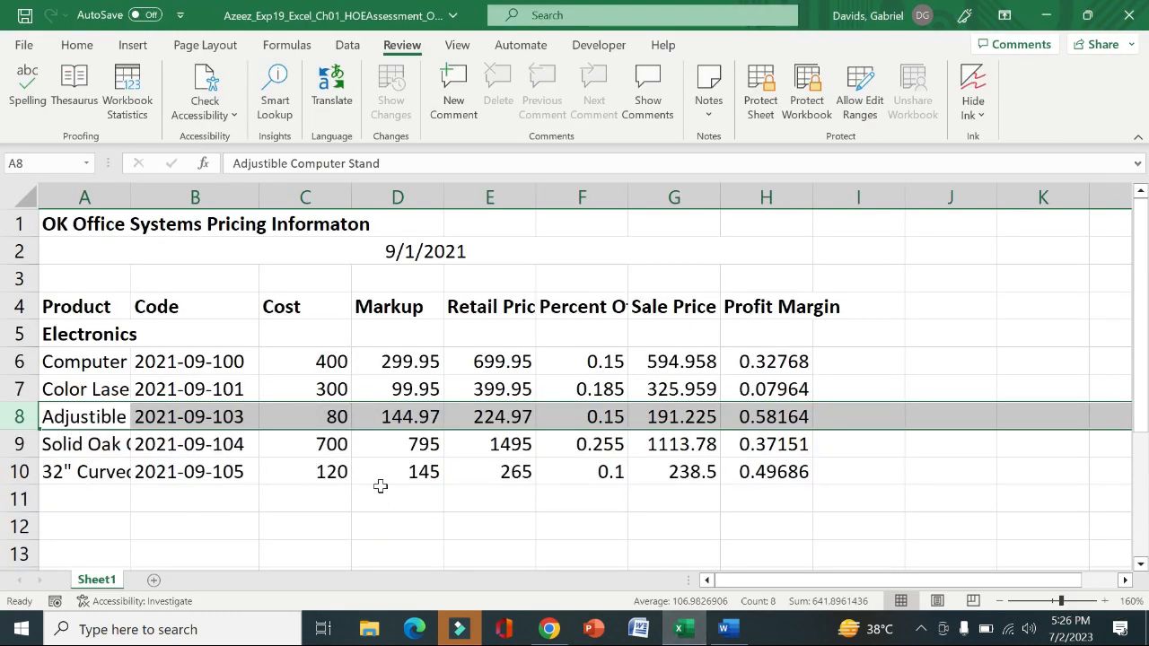
key("alt")
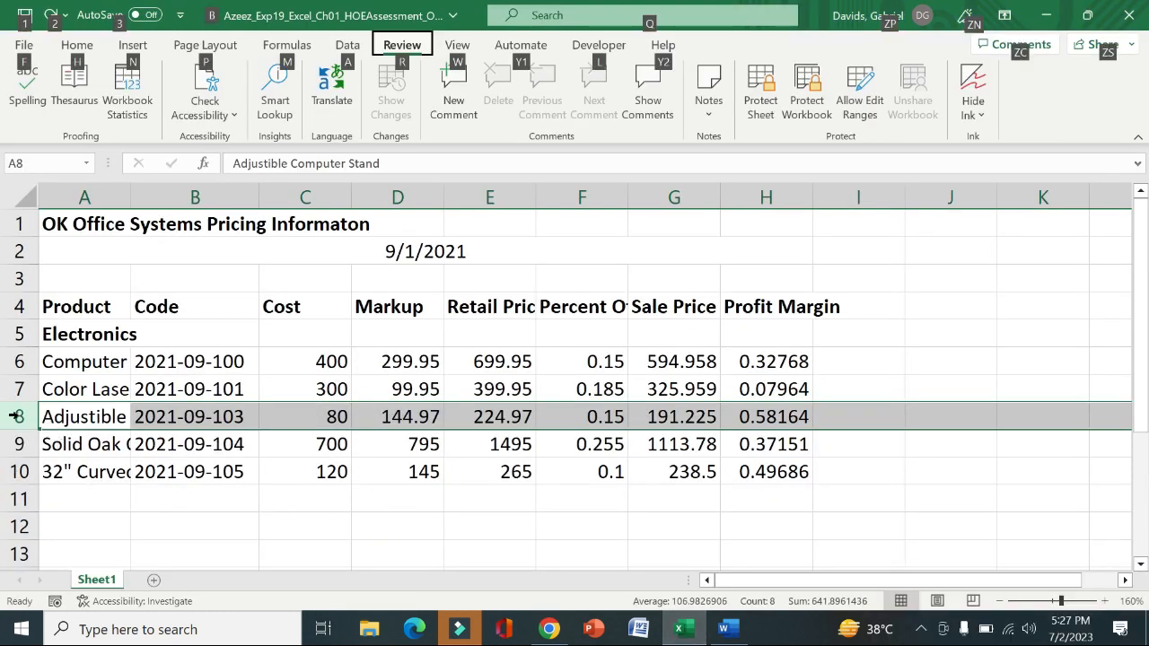
left_click(13, 417)
right_click(14, 416)
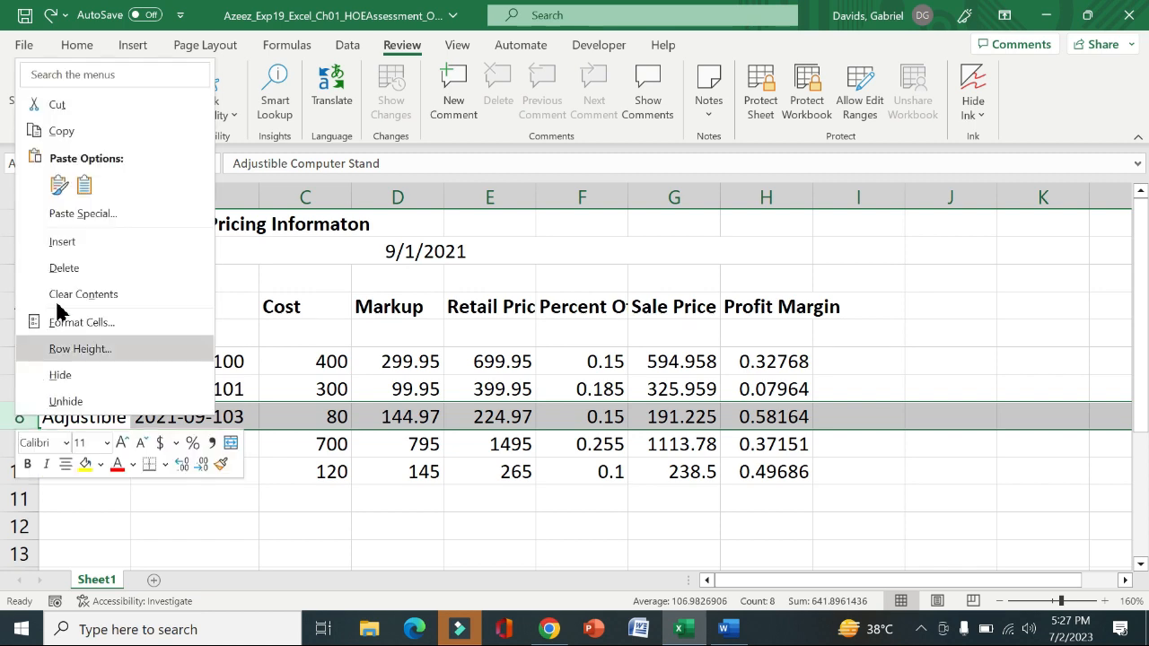
left_click(63, 242)
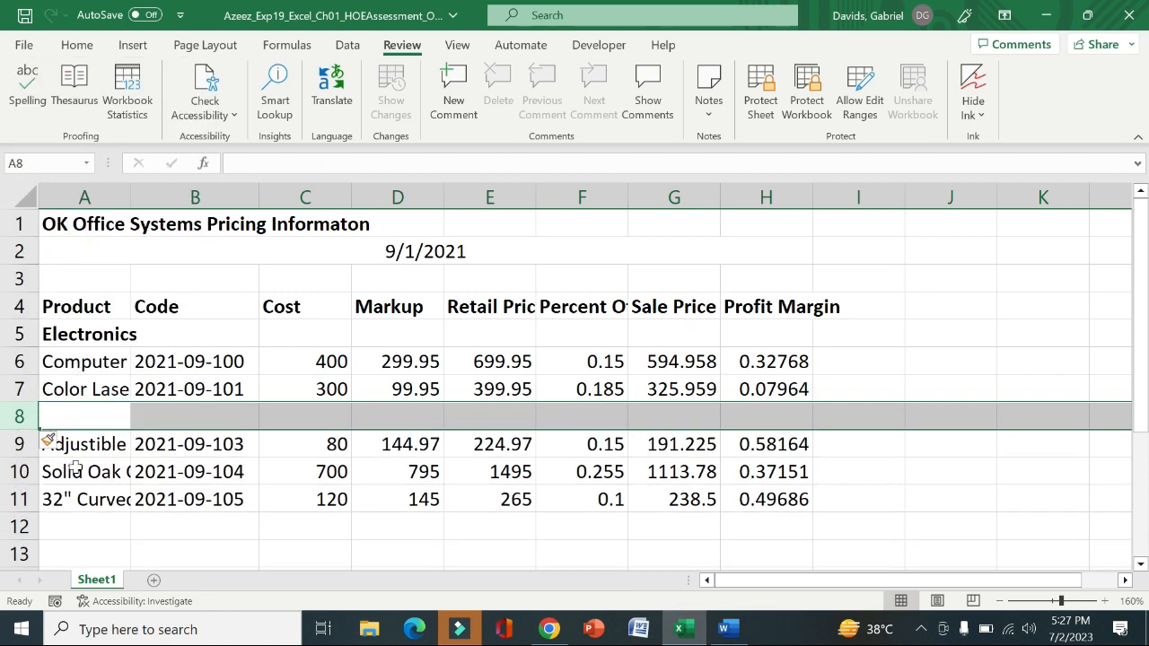
Paste the copied heading Furniture into cell A8 with the destination formatting and make it bold
left_click(99, 415)
key("ctrl+v")
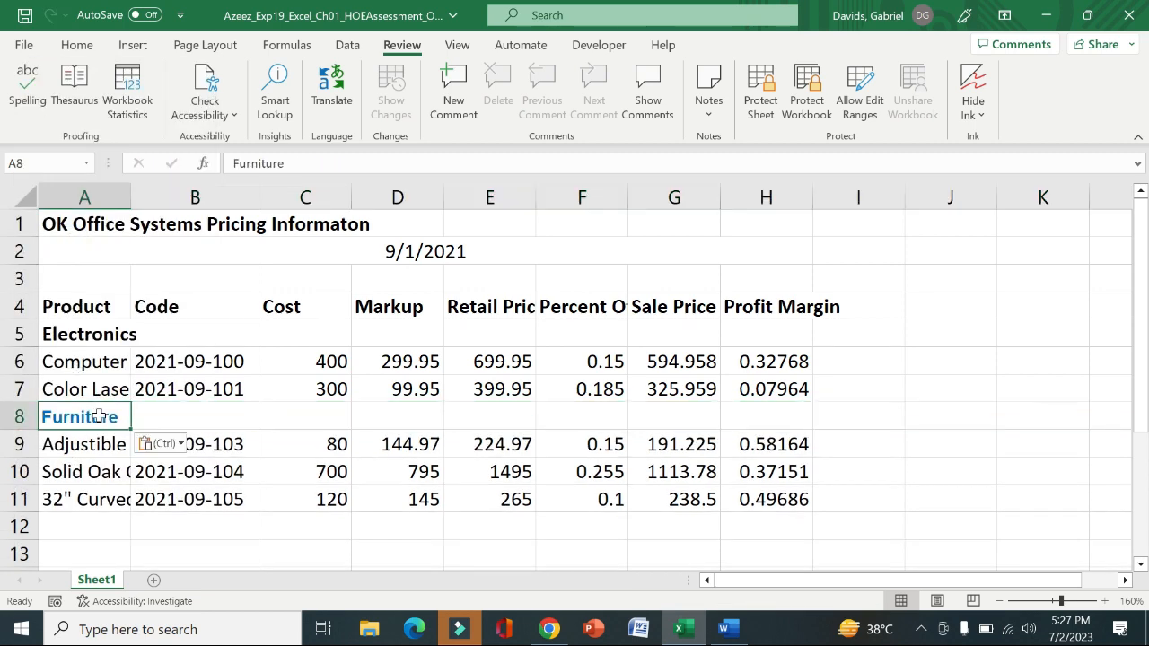
left_click(151, 444)
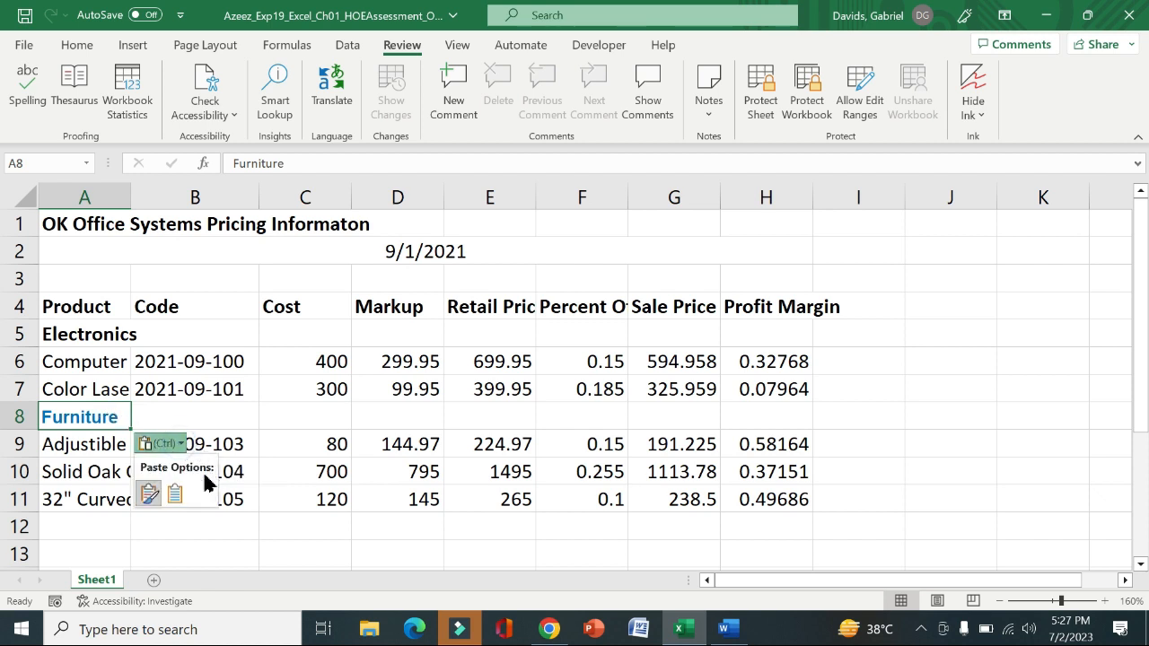
left_click(175, 496)
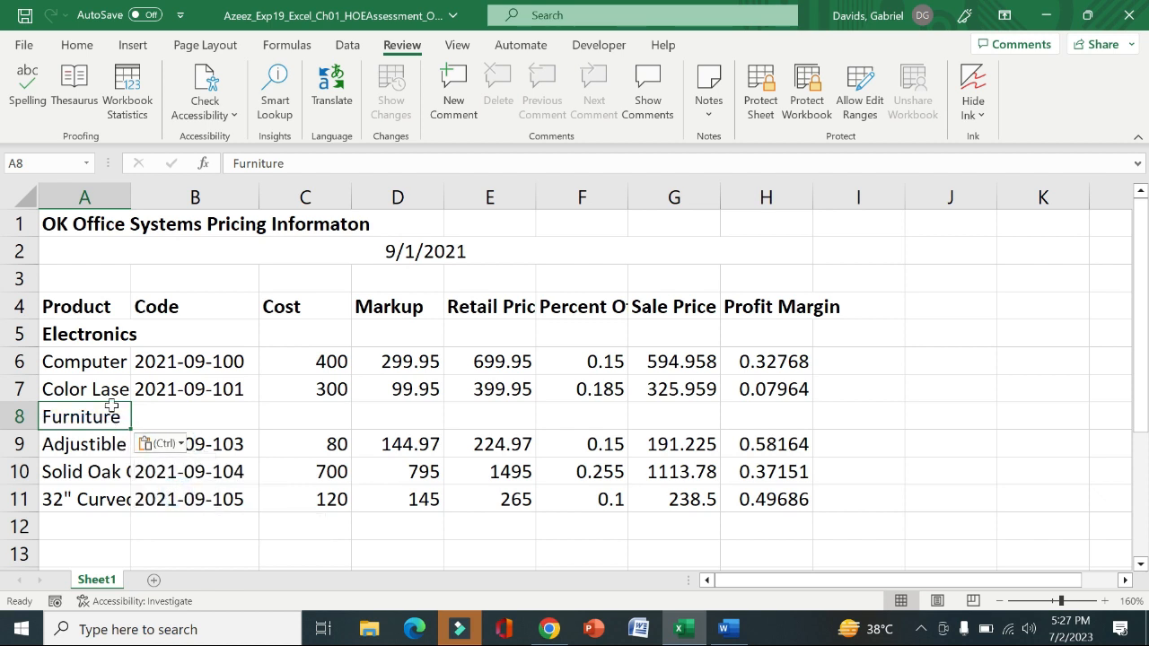
left_click(77, 45)
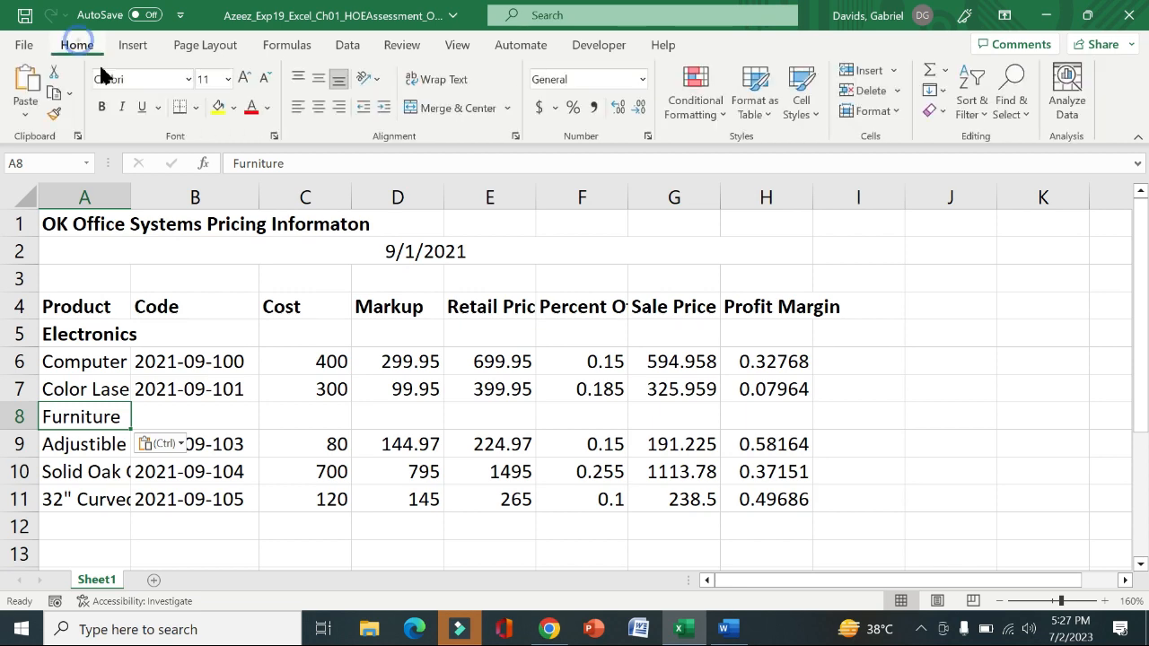
left_click(102, 107)
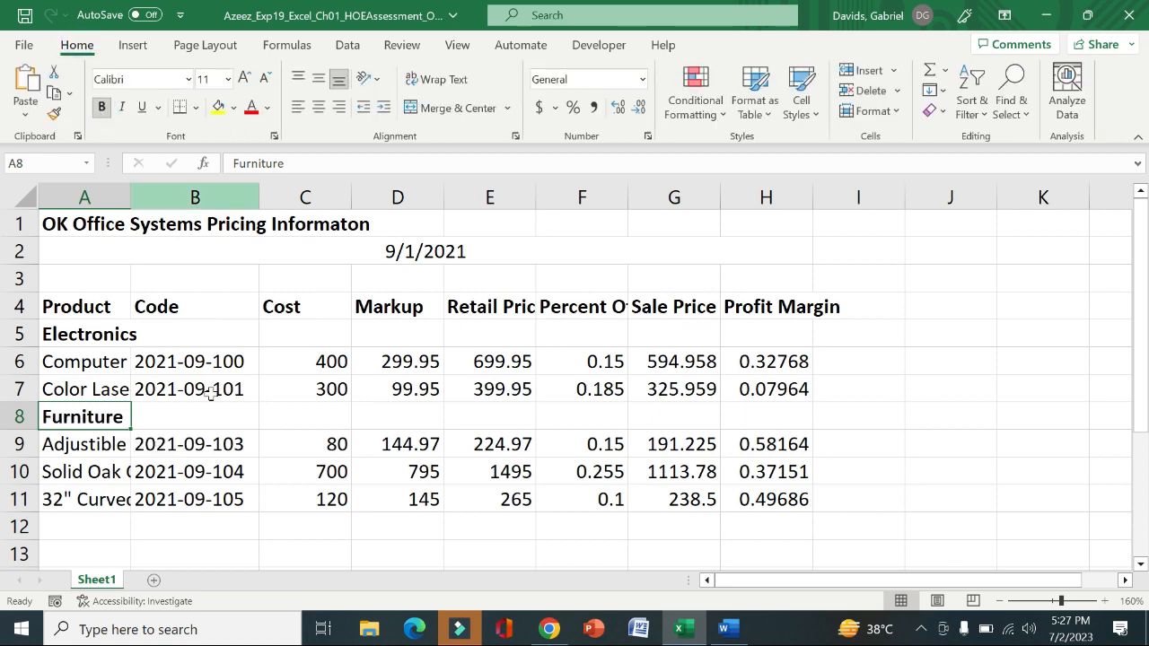
Return to the Word instructions, check the bold requirement in step 9, and move the yellow highlight from step 9 to step 10
left_click(725, 629)
left_click_drag(600, 269, 662, 290)
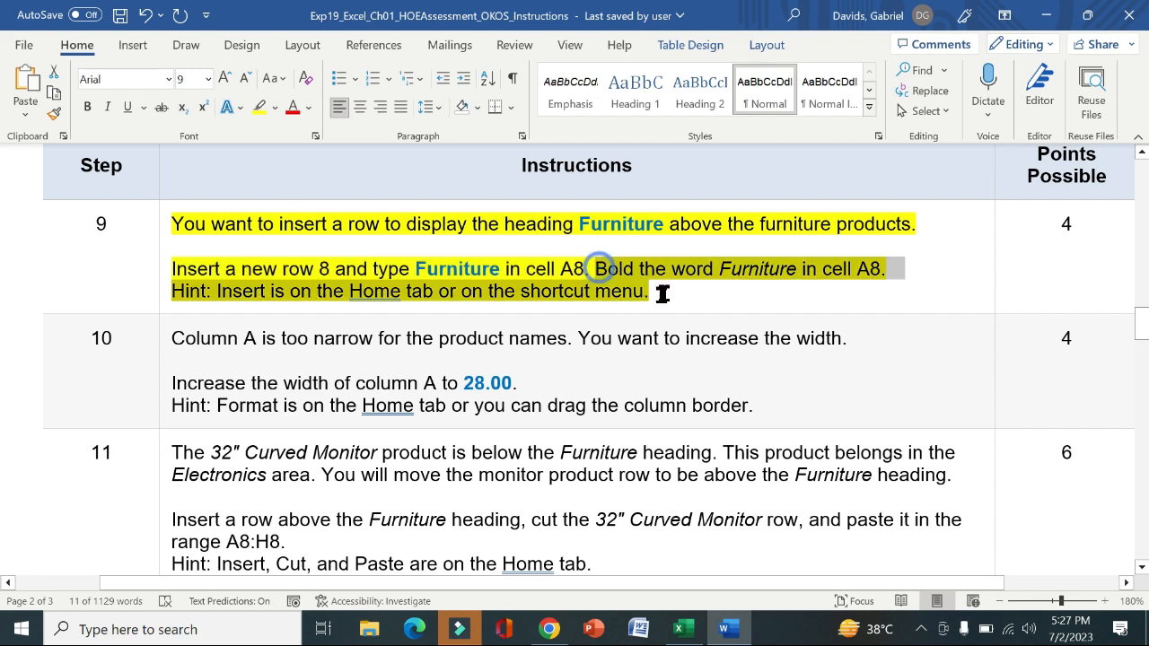
left_click(165, 270)
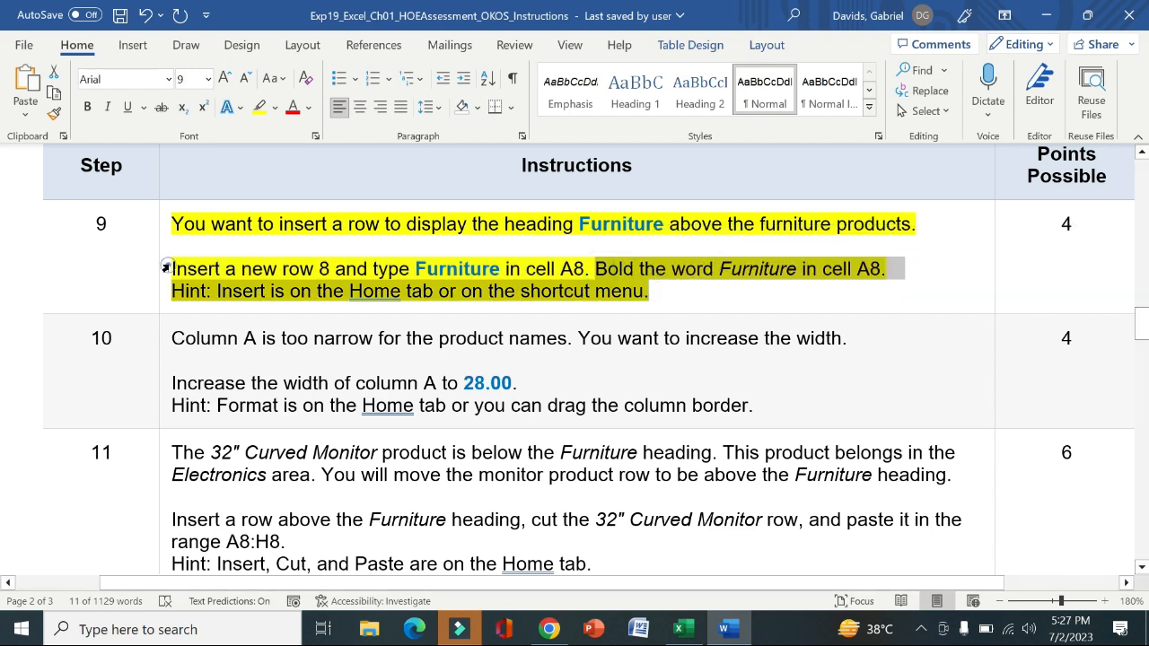
left_click(238, 236)
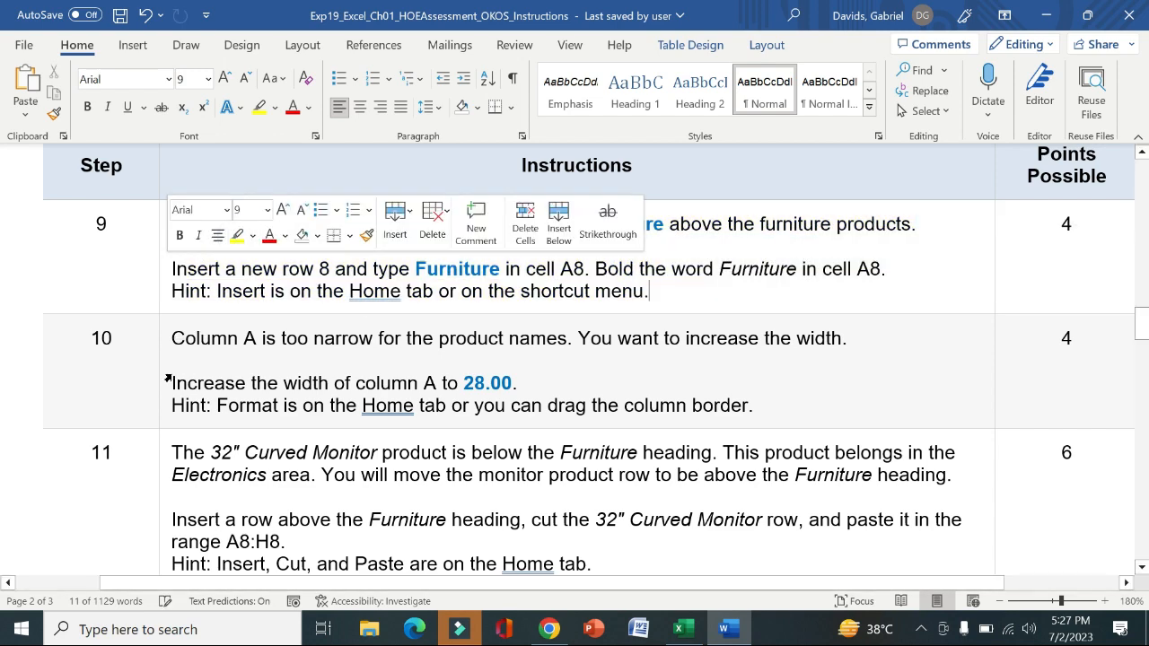
left_click(161, 370)
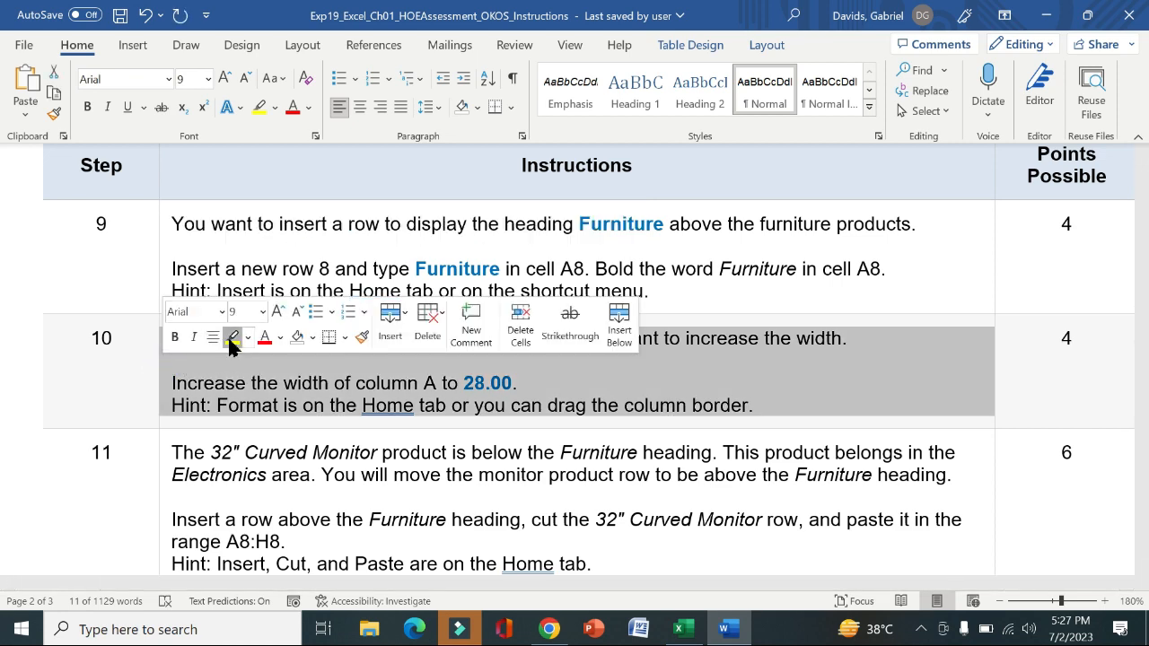
left_click(231, 339)
Read the step 10 instruction and mark the sentence about increasing the width of column A to 28.00
left_click(157, 386)
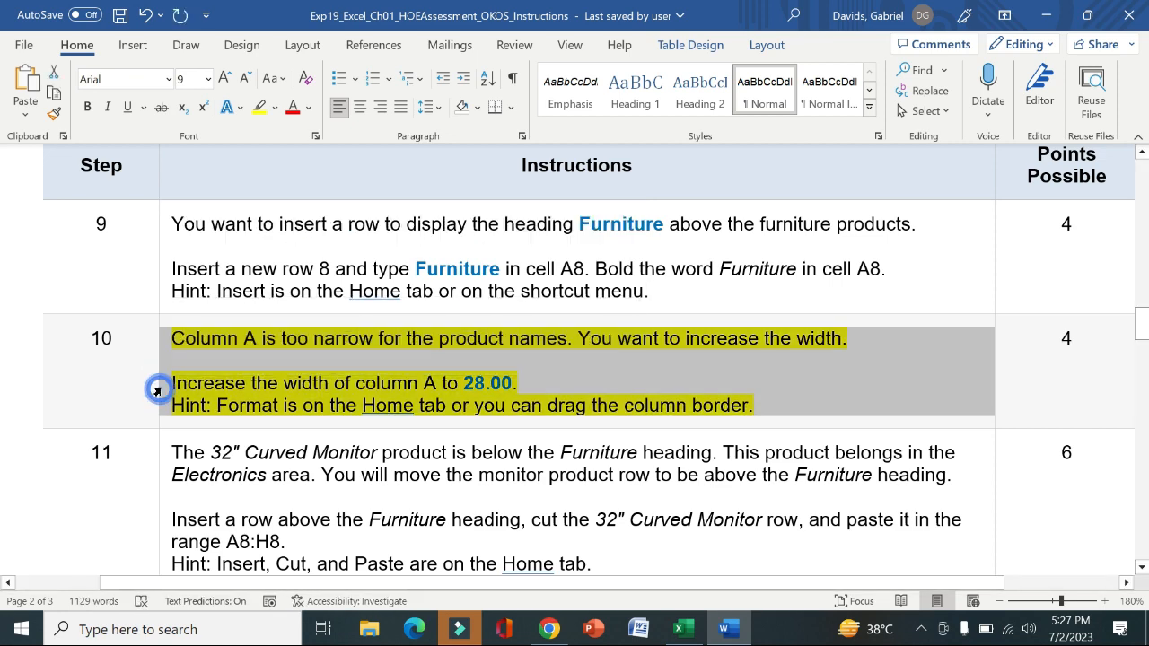
left_click(141, 389)
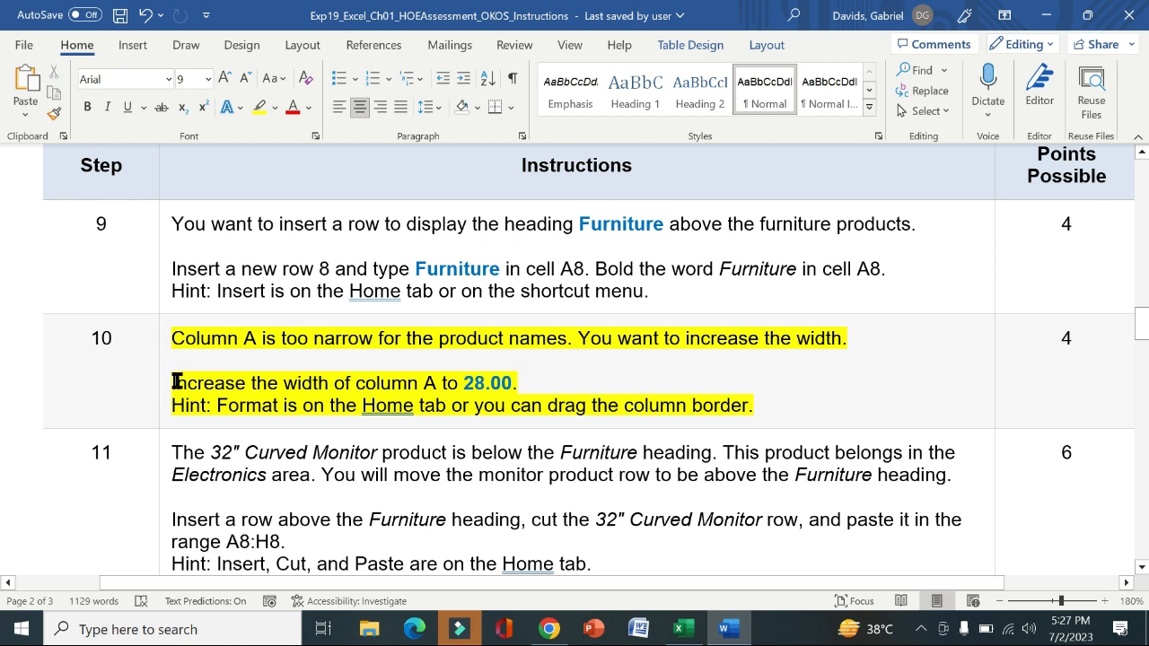
left_click_drag(174, 383, 512, 382)
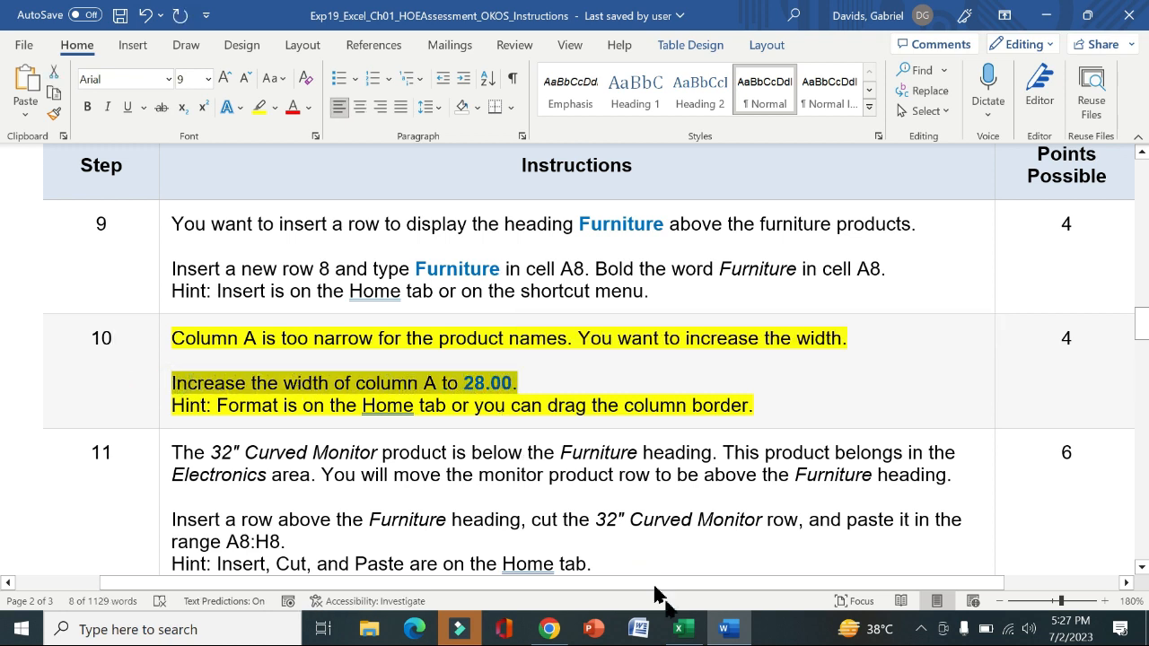
In the Excel workbook, set the width of column A to 28.00
left_click(682, 631)
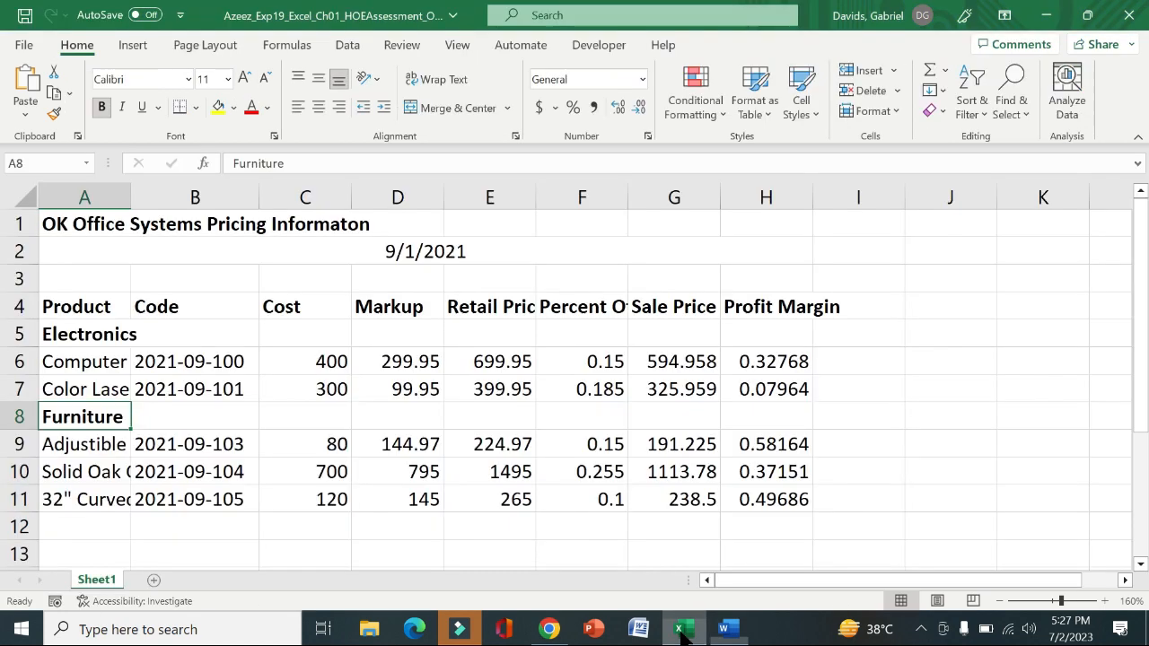
left_click(94, 197)
right_click(94, 197)
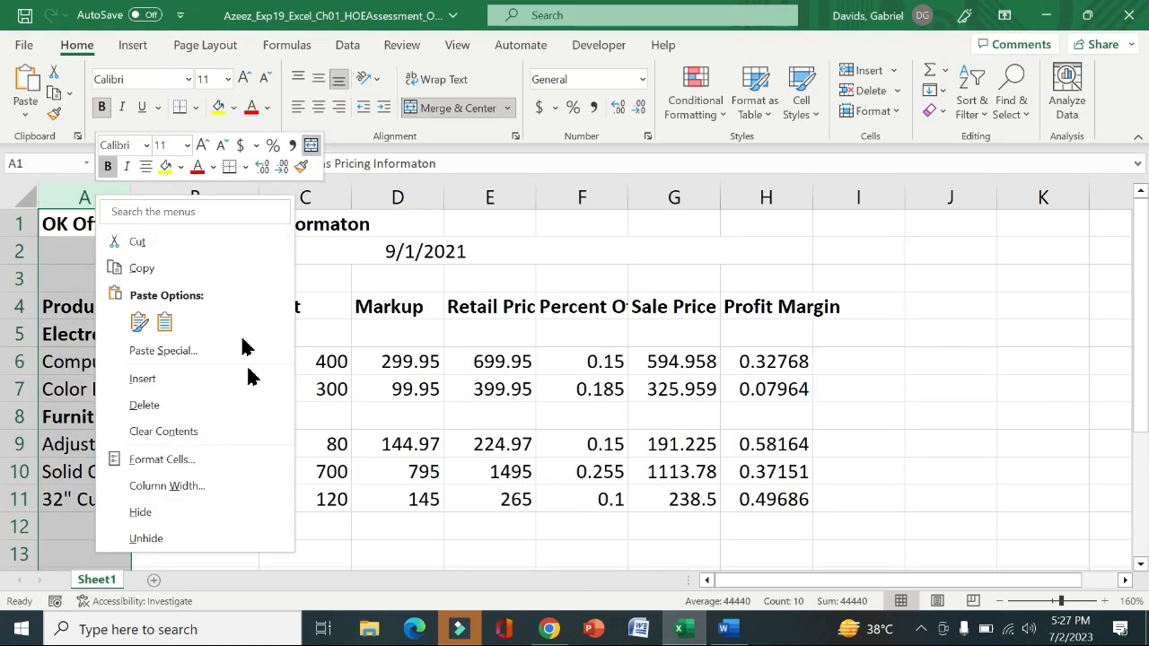
left_click(207, 485)
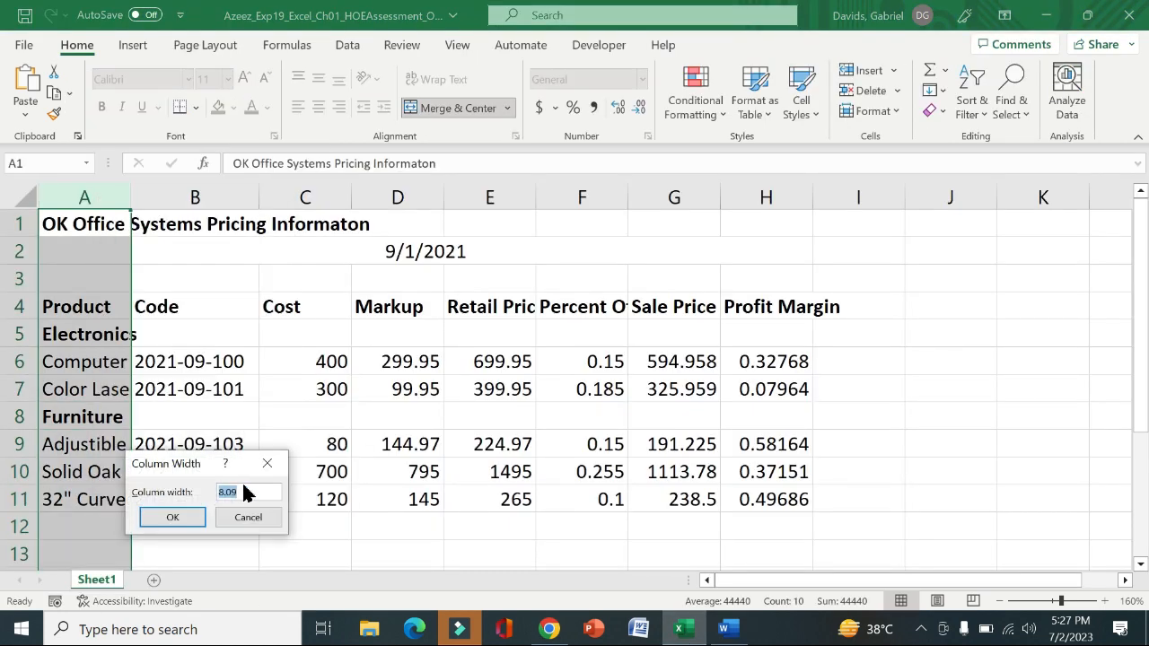
key("BackSpace")
left_click(173, 519)
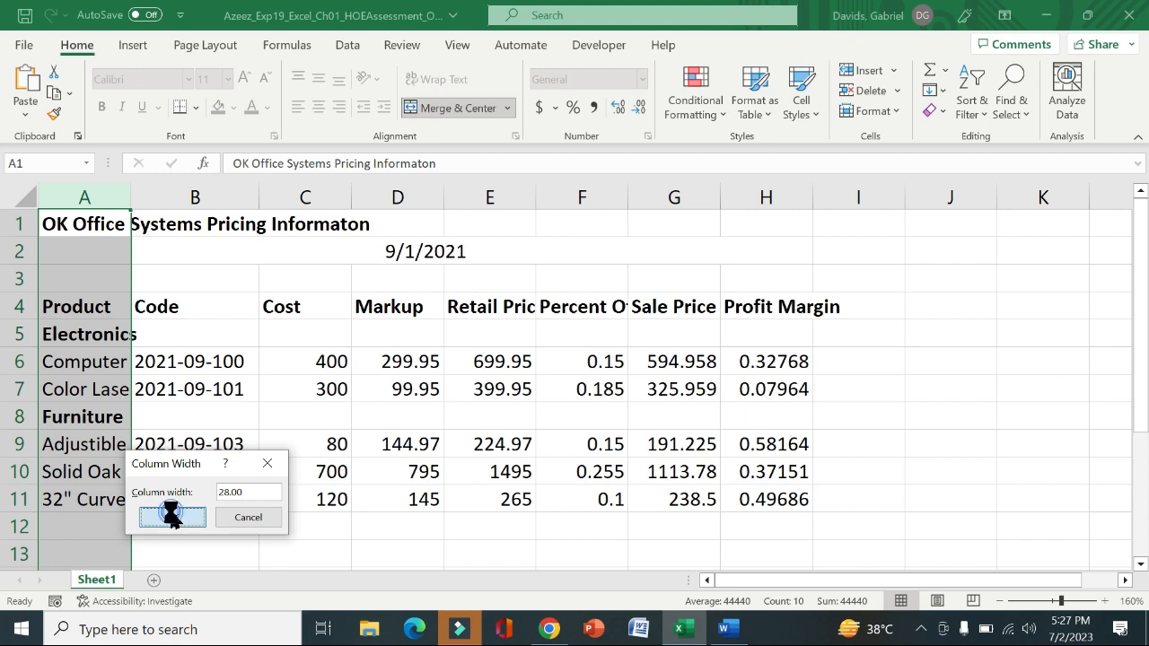
Switch to the Word instructions, remove the yellow highlight from step 10 and highlight step 11 in yellow
left_click(729, 629)
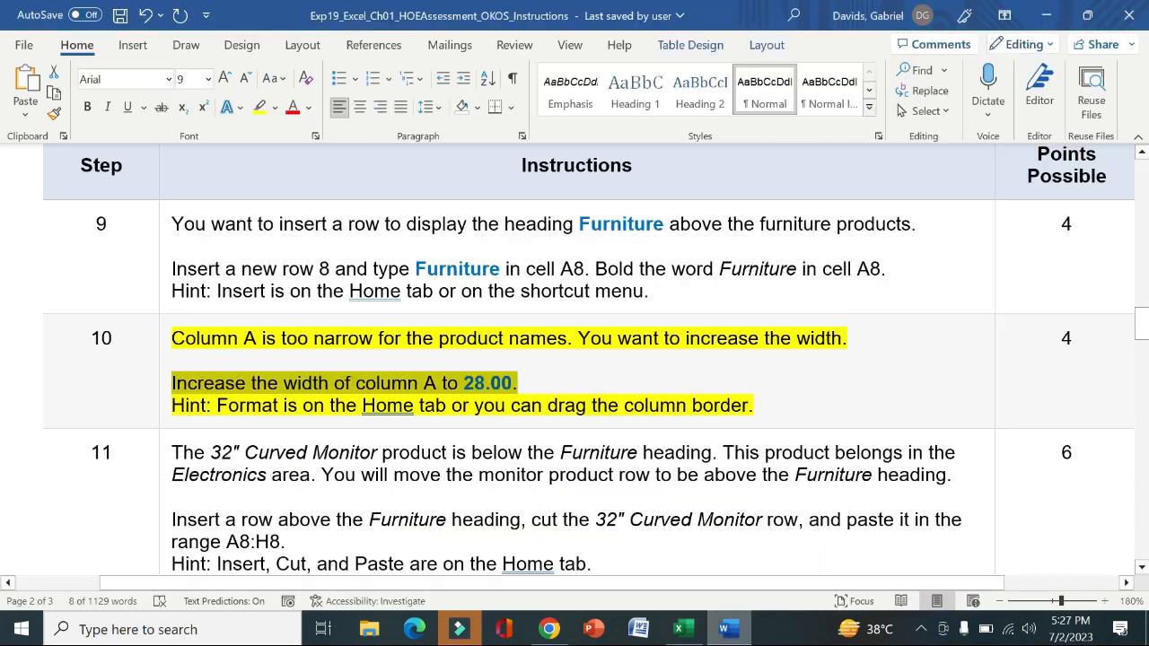
left_click(166, 364)
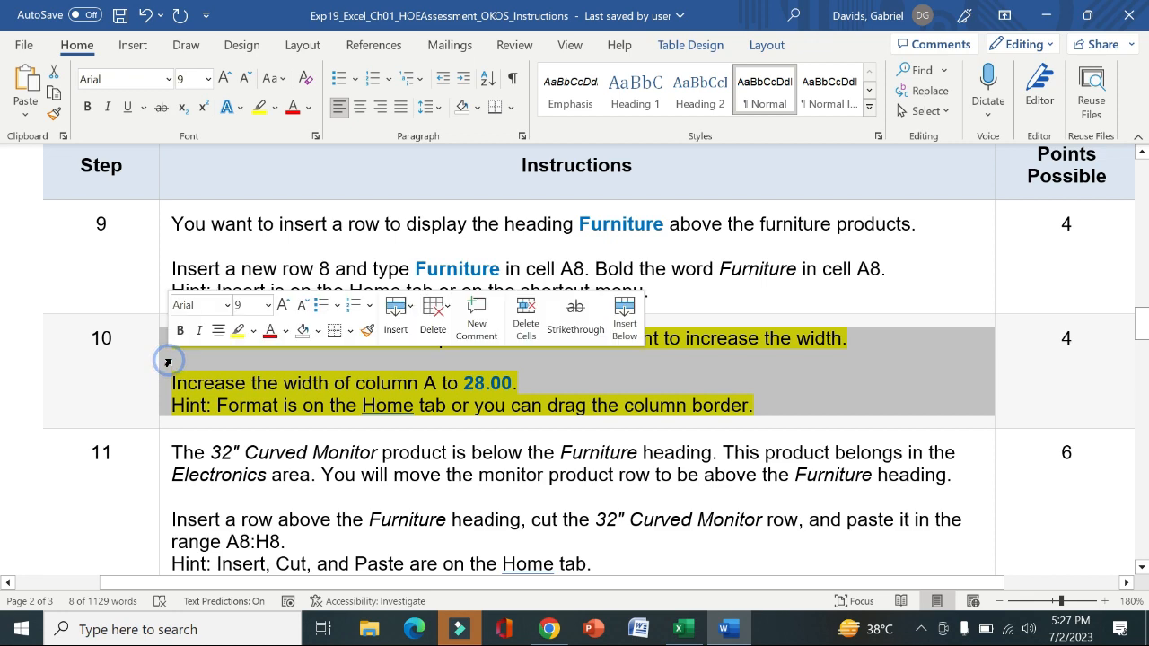
left_click(241, 334)
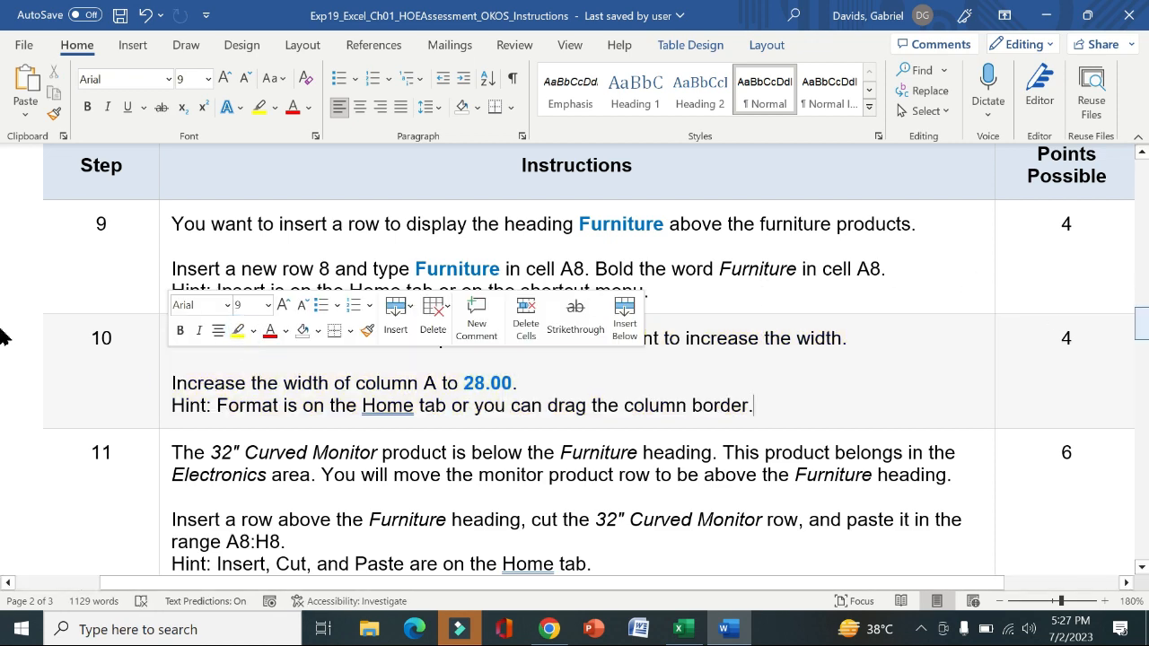
mouse_move(1144, 330)
left_mouse_down()
mouse_move(1144, 357)
mouse_move(1144, 346)
left_mouse_up()
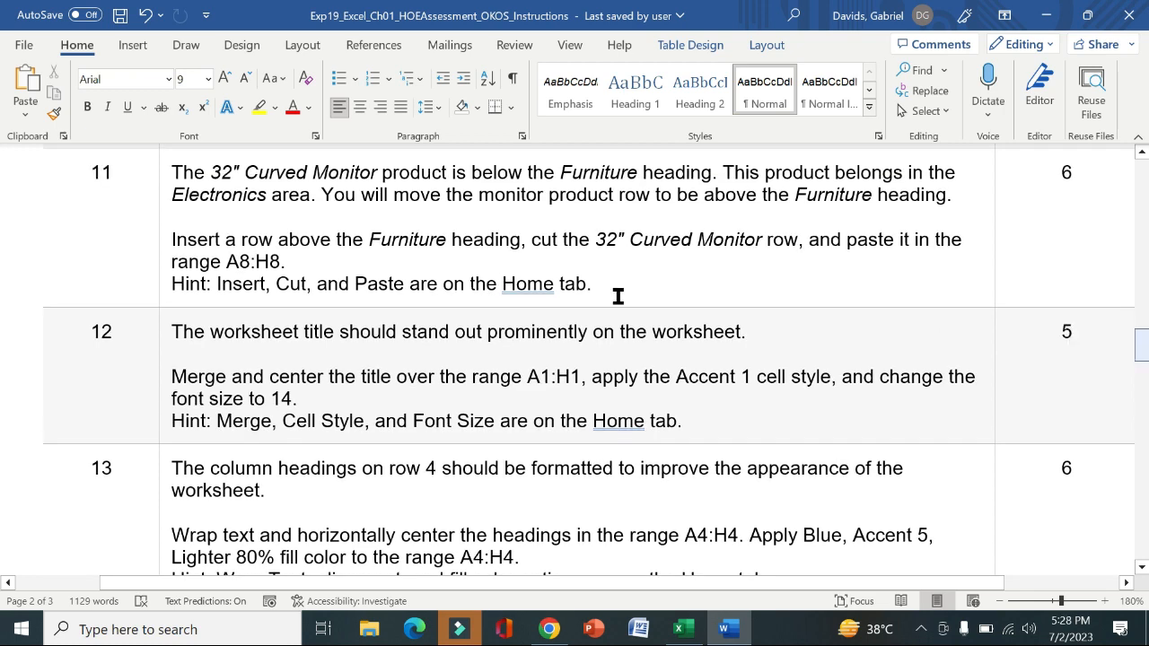
left_click(166, 219)
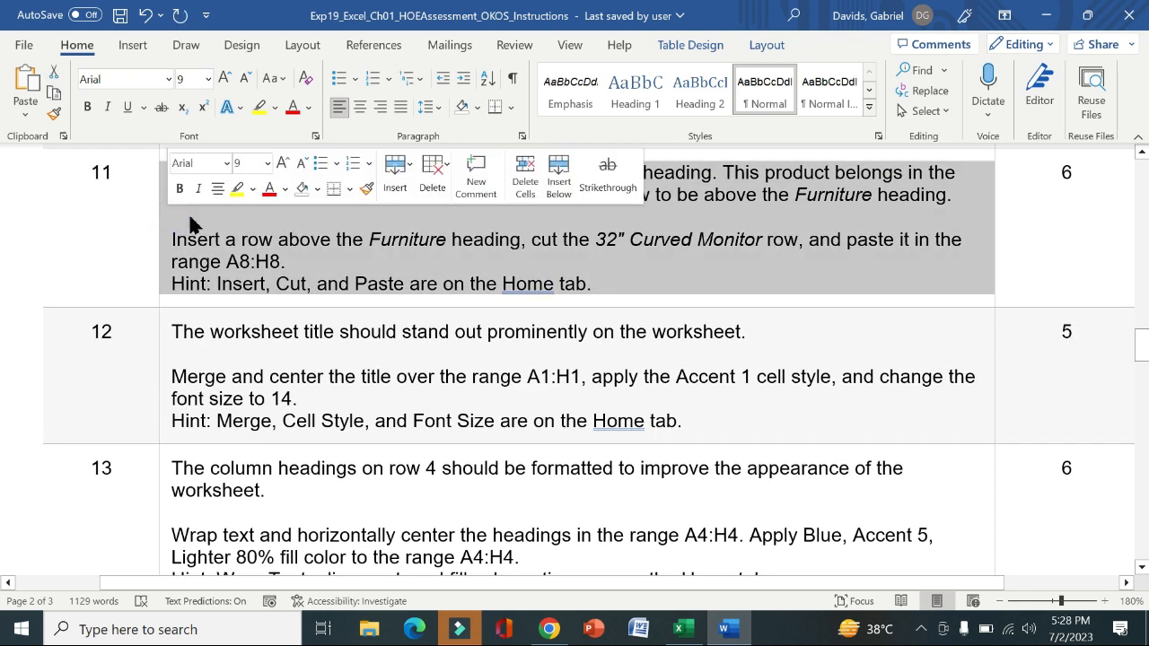
left_click(237, 189)
left_click(117, 227)
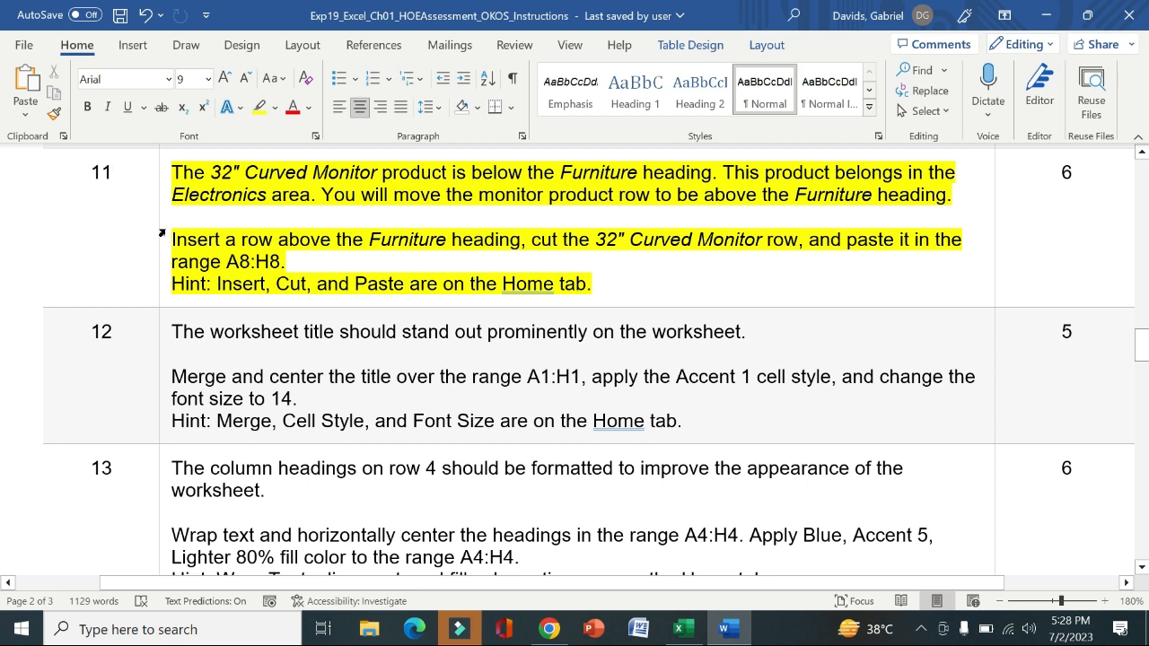
Read the step 11 instruction and mark the clause about inserting a row above the Furniture heading
left_click_drag(172, 233, 325, 259)
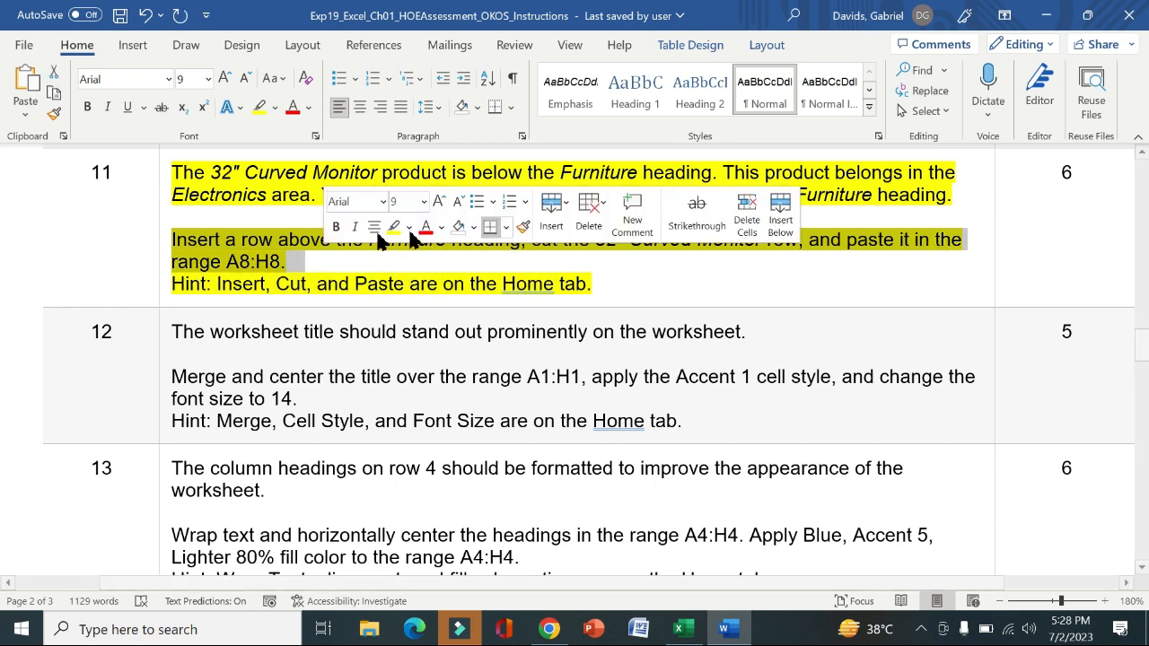
left_click(296, 261)
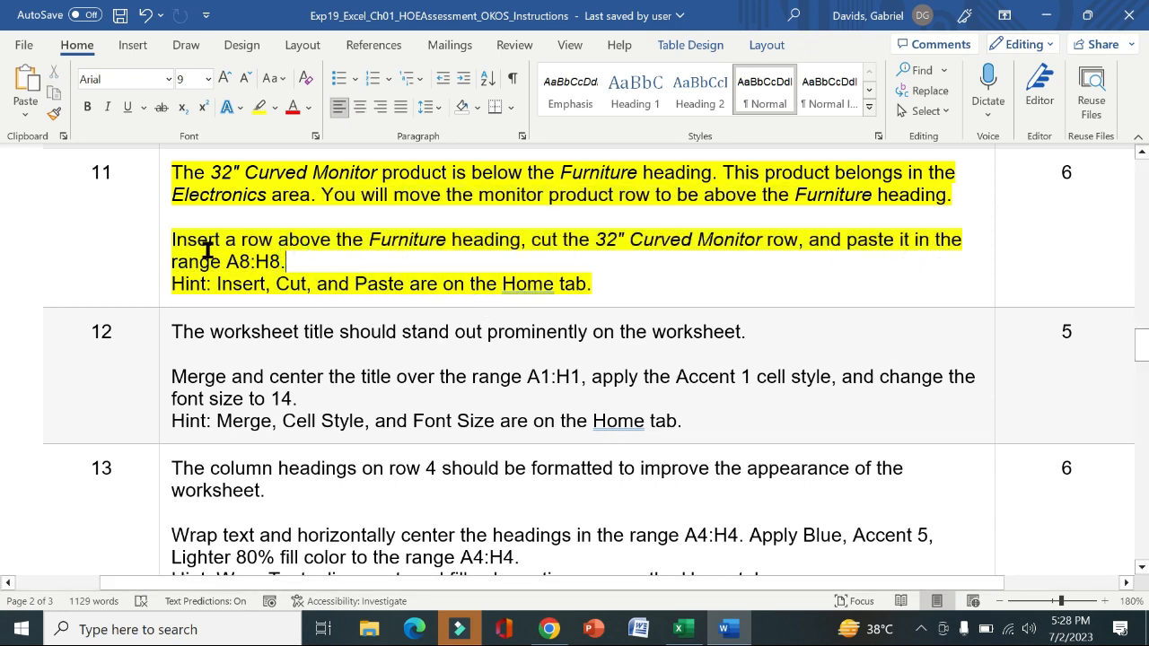
left_click_drag(173, 240, 527, 241)
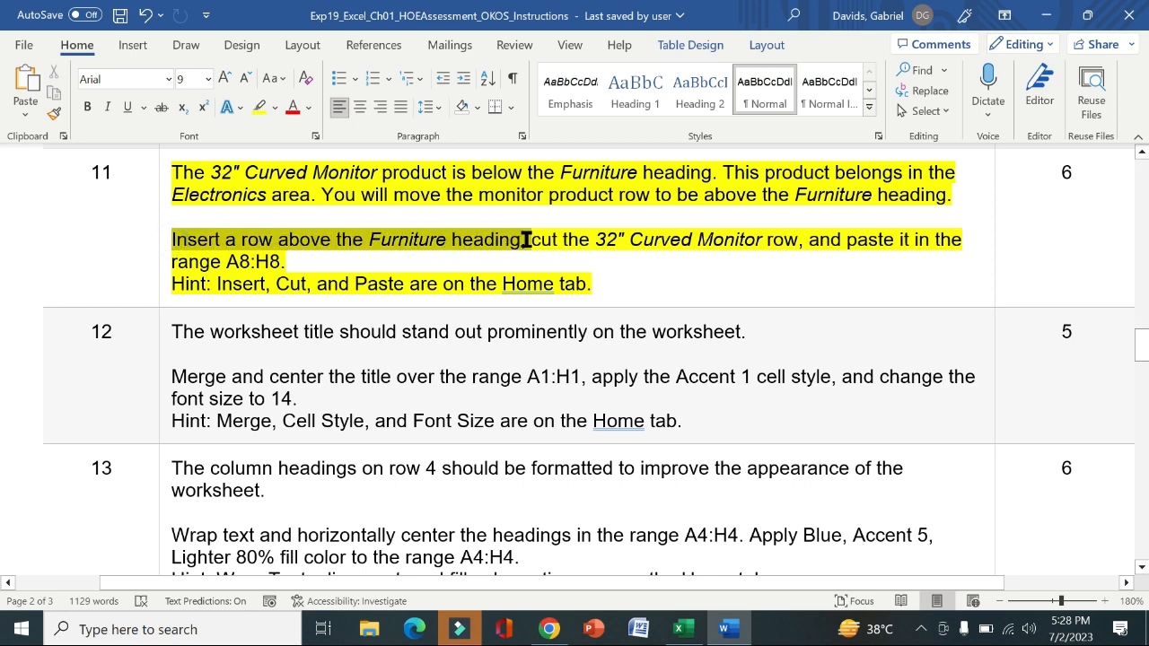
In the Excel workbook, insert a new row above the Furniture heading in row 8
left_click(680, 630)
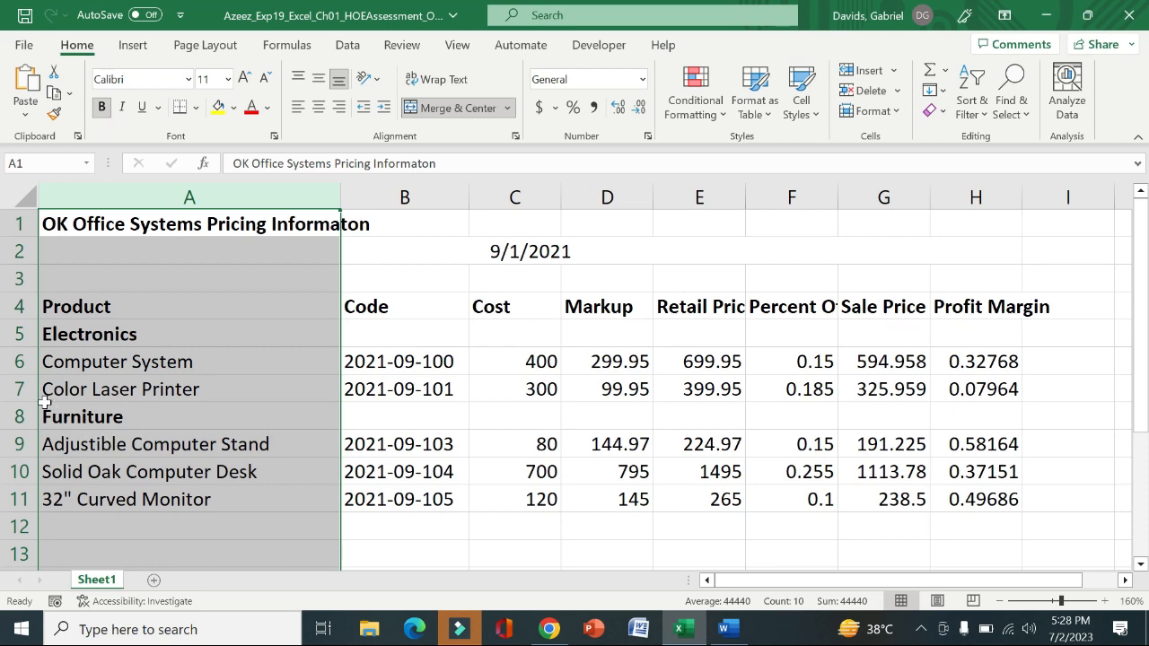
left_click(20, 413)
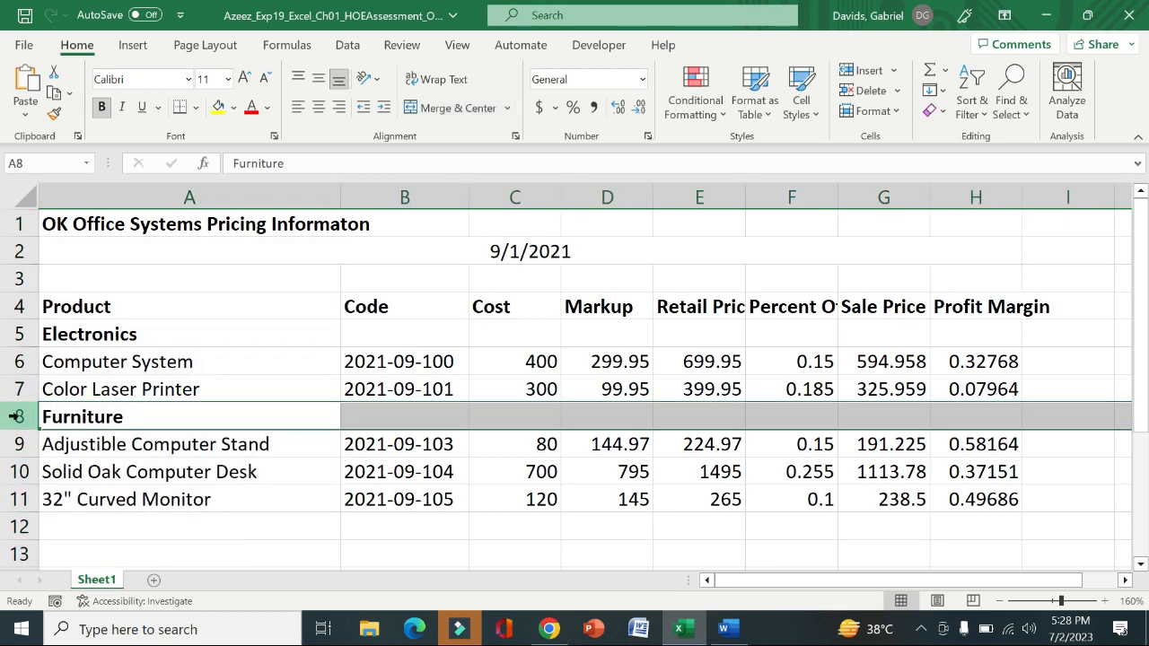
right_click(16, 418)
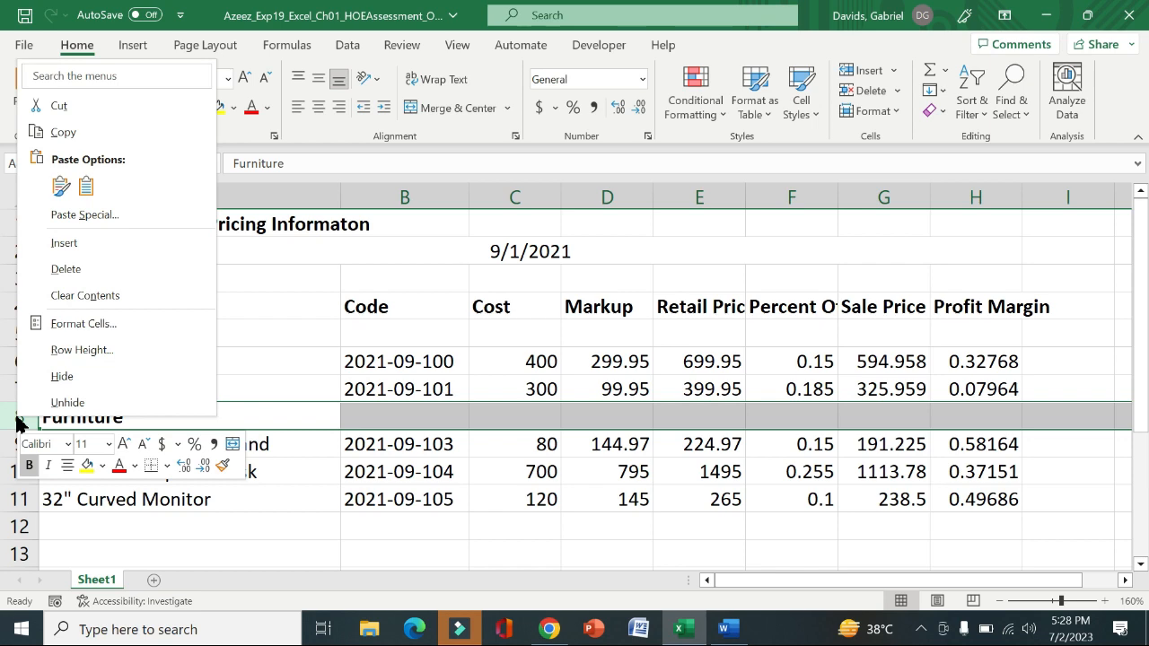
left_click(99, 250)
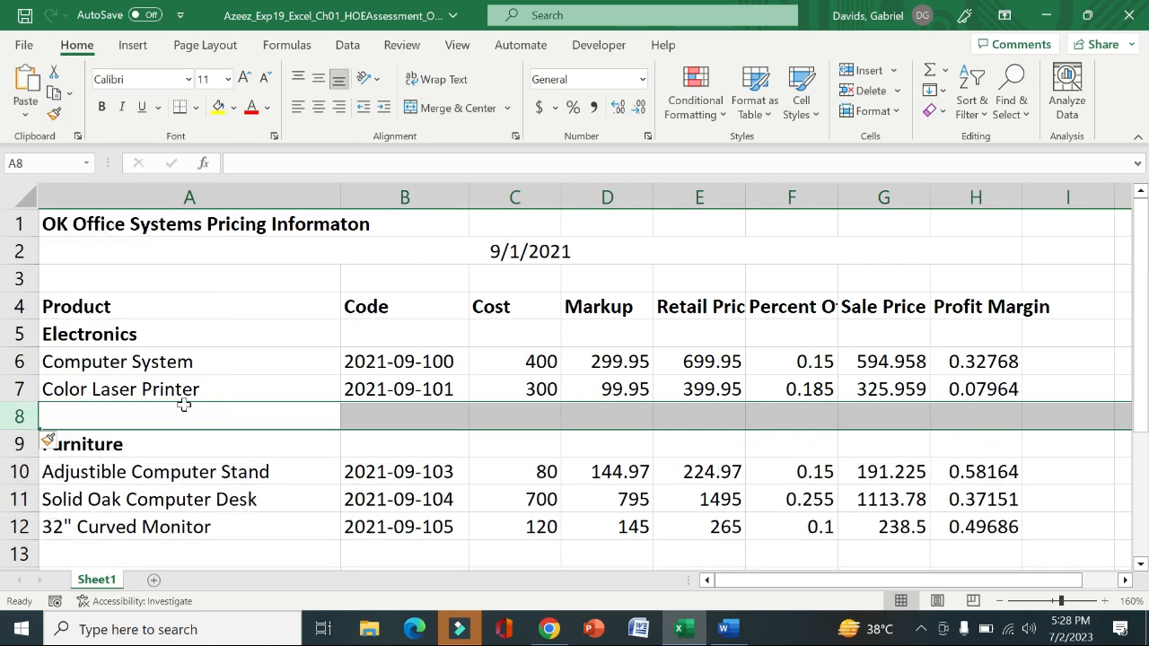
Return to the Word instructions and mark the clause about cutting the 32" Curved Monitor row and pasting it in A8:H8
left_click(723, 628)
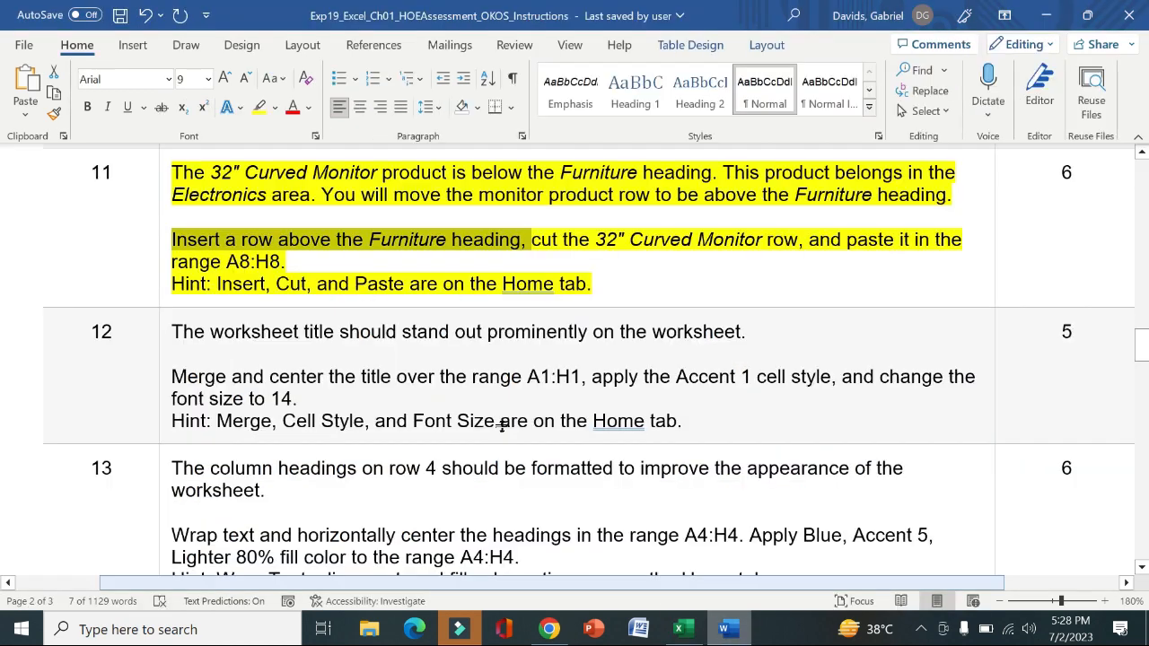
left_click_drag(545, 241, 584, 254)
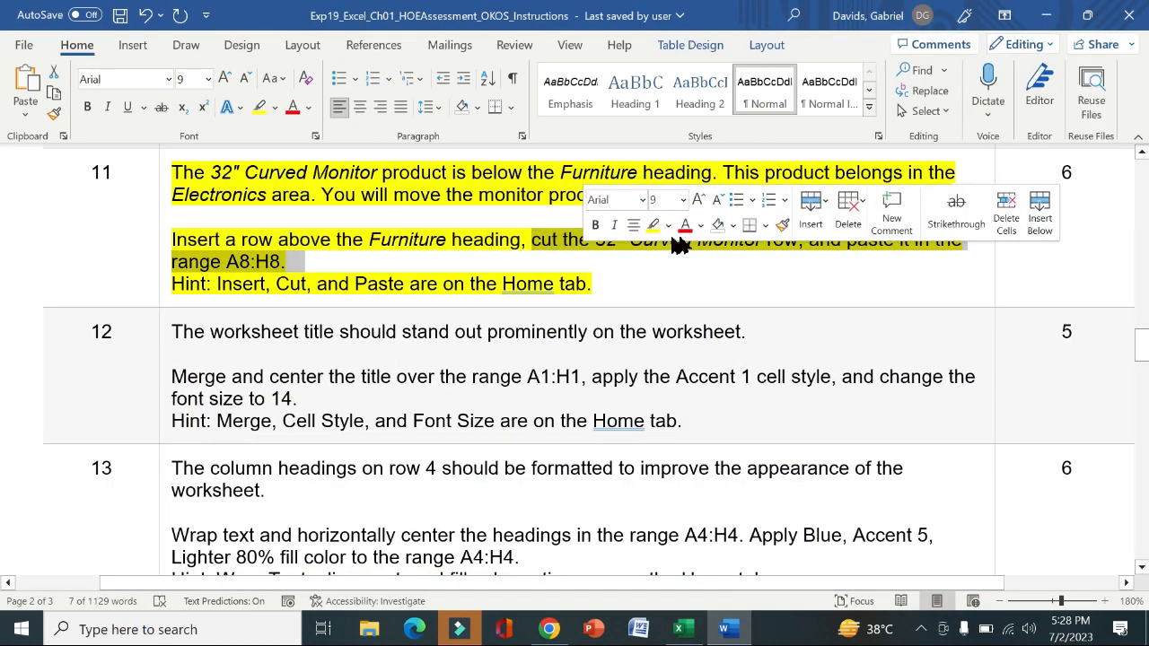
left_click(543, 244)
left_click_drag(535, 238, 546, 251)
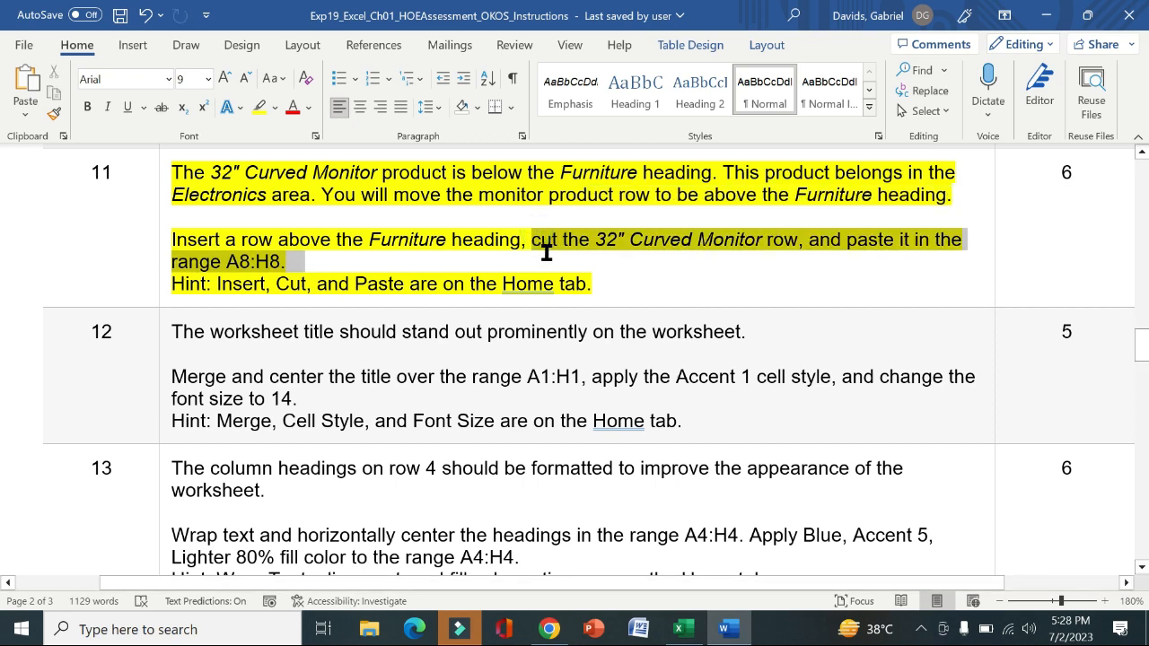
In the Excel workbook, cut the 32" Curved Monitor row from row 12 and paste it into the empty row 8
left_click(679, 629)
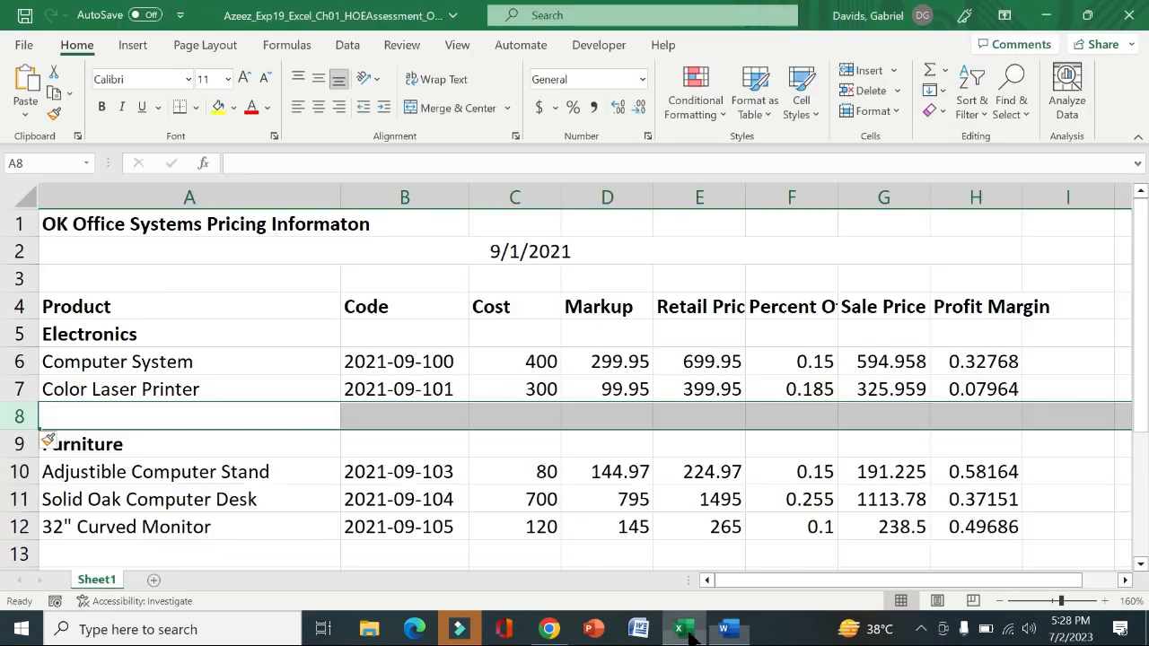
left_click(19, 527)
right_click(19, 528)
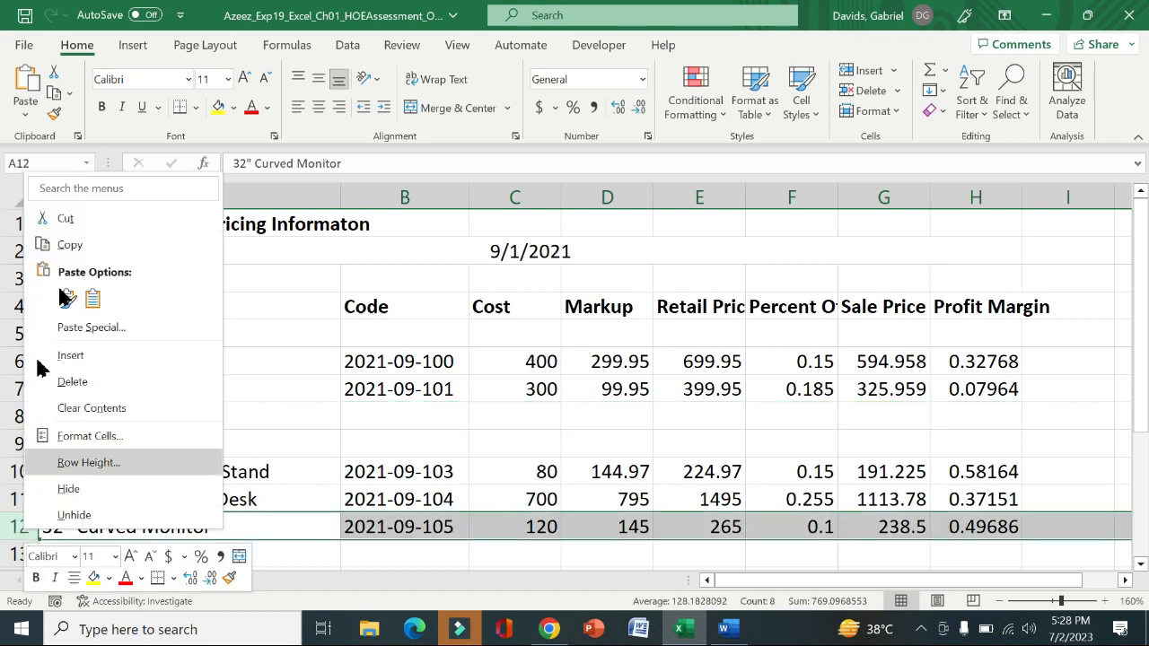
left_click(72, 219)
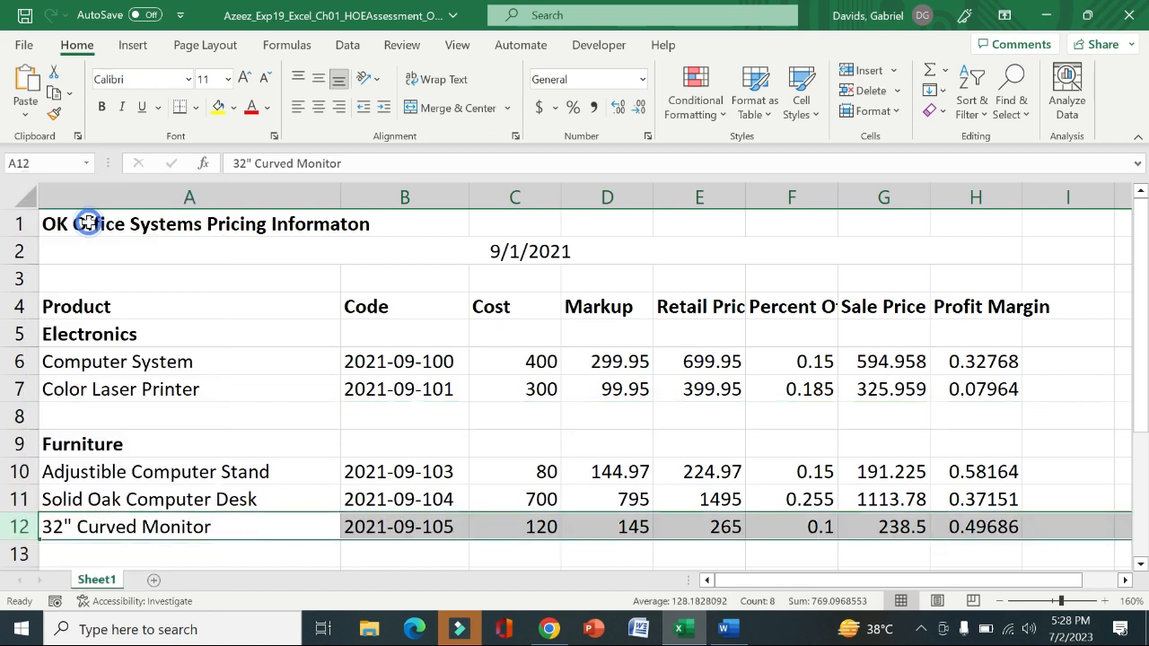
left_click(18, 415)
right_click(18, 417)
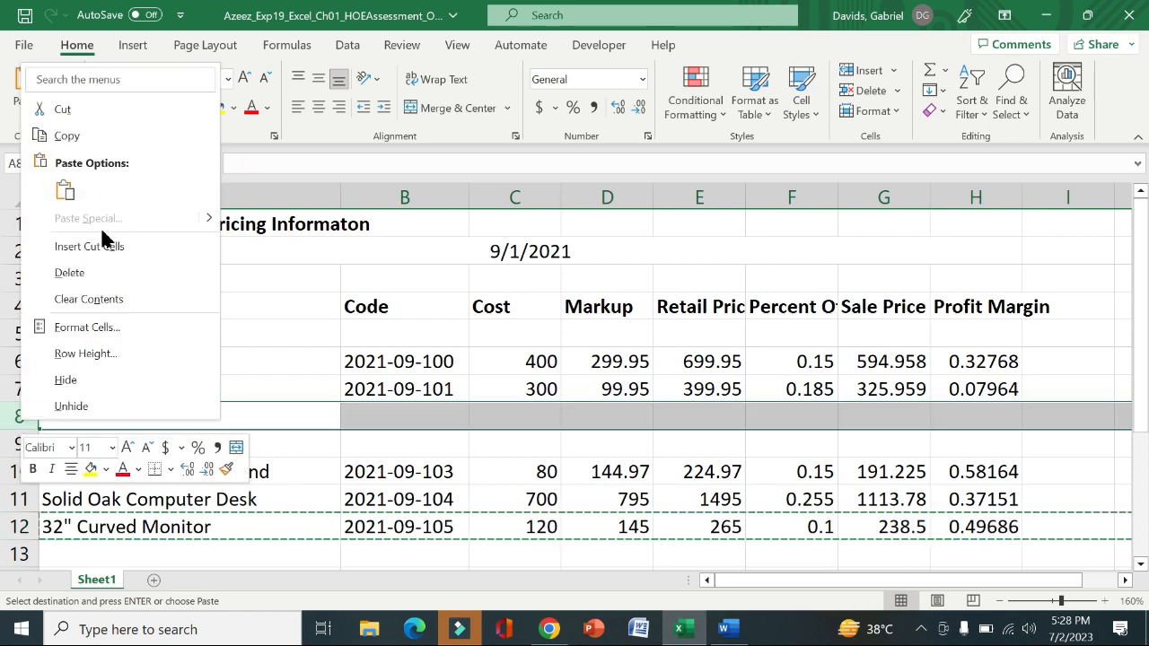
left_click(18, 427)
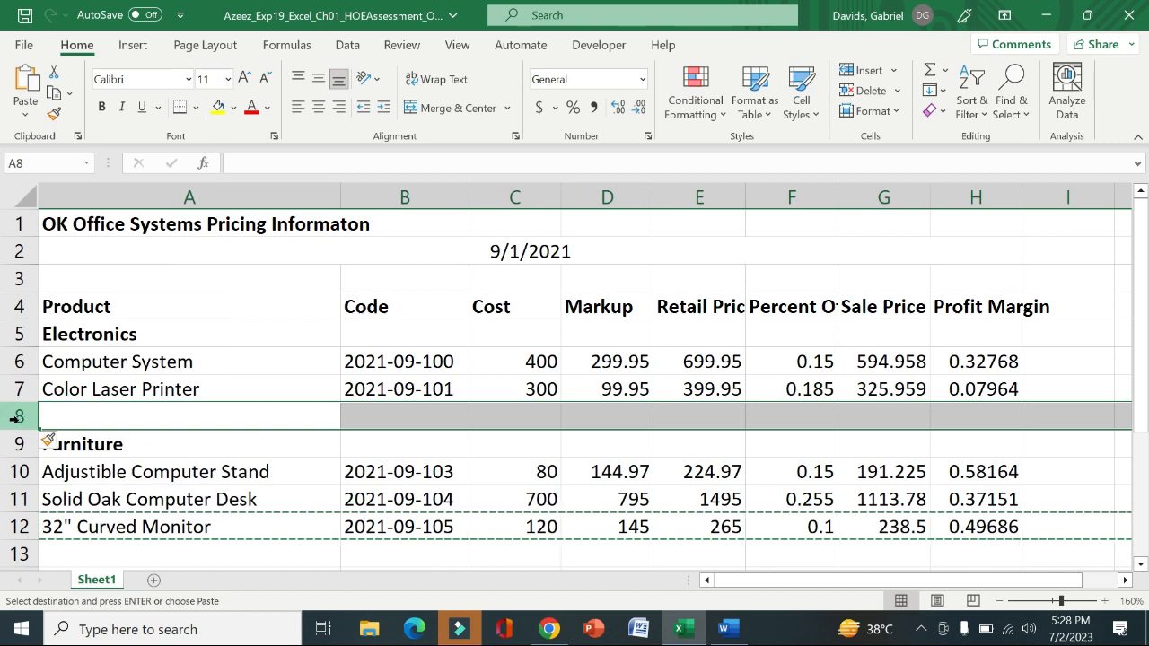
key("Return")
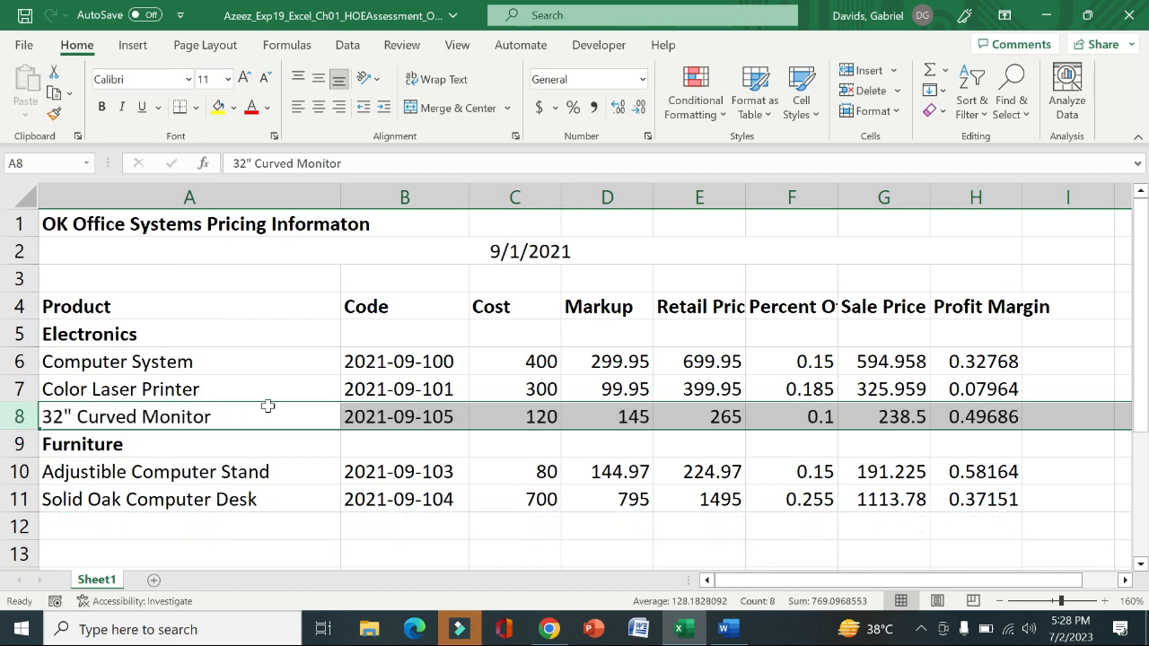
In the Word instructions, move the yellow highlight from step 11 to step 12 and mark the clause about merging the title
left_click(727, 628)
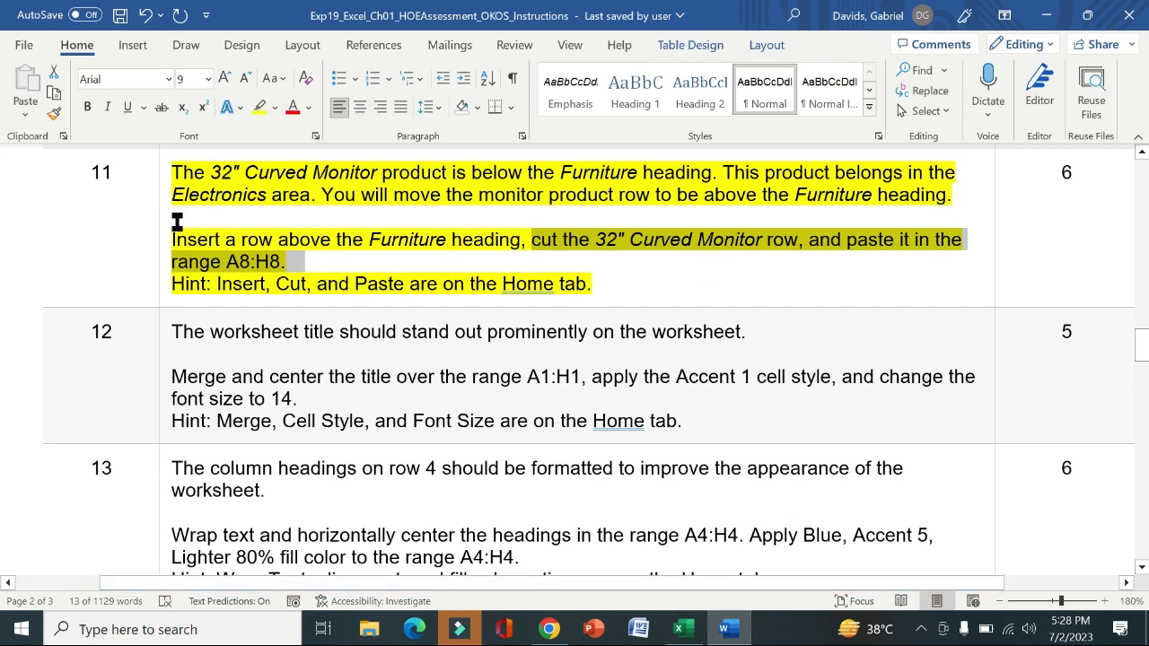
left_click(162, 221)
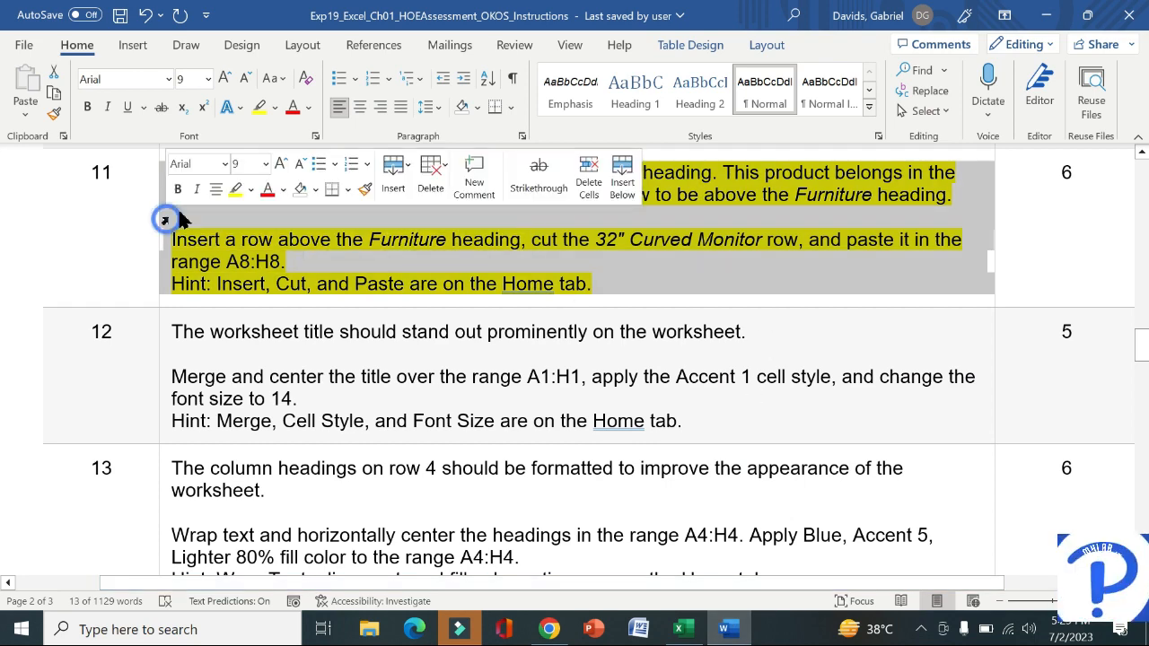
left_click(236, 194)
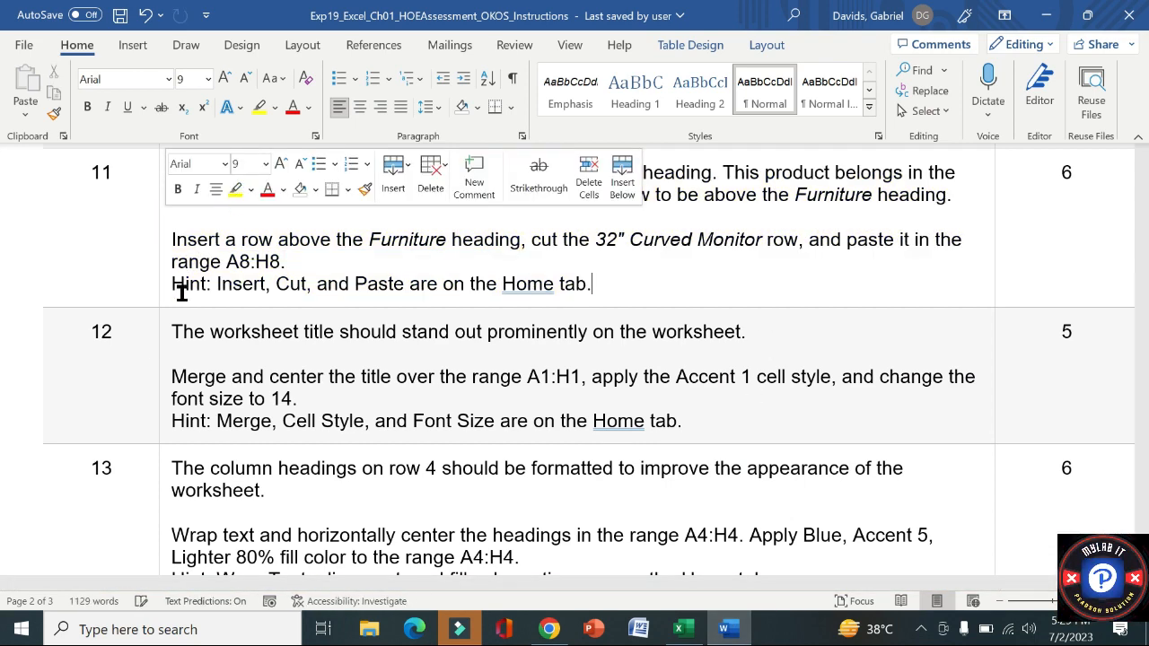
left_click(161, 352)
left_click(235, 320)
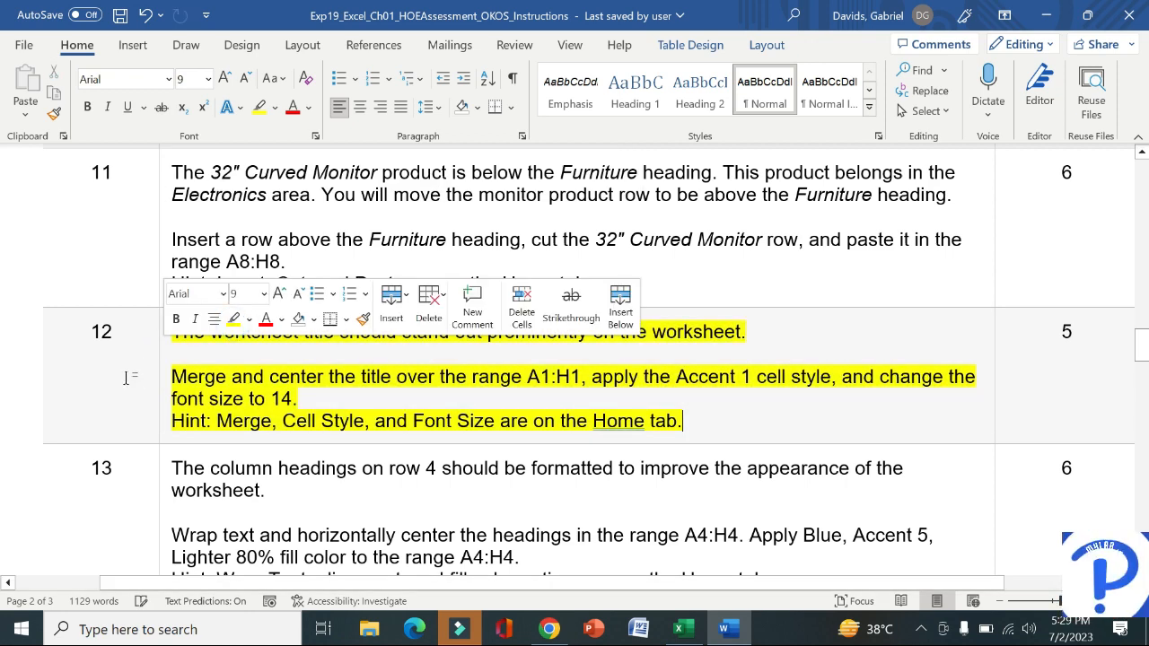
left_click(126, 378)
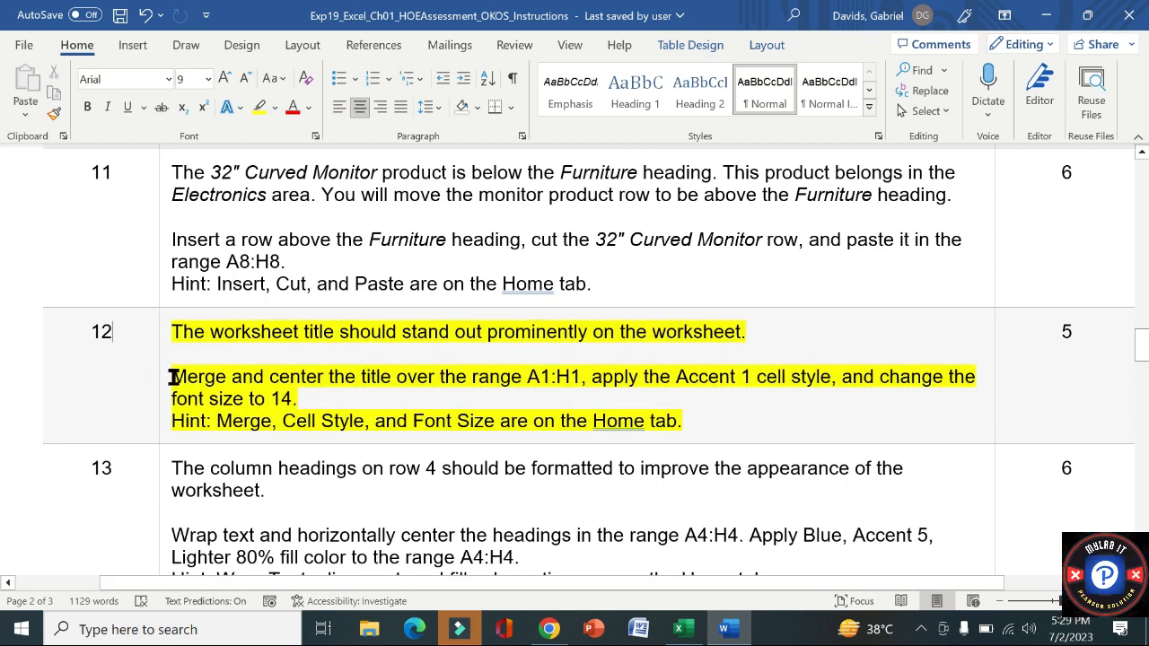
left_click_drag(174, 377, 589, 379)
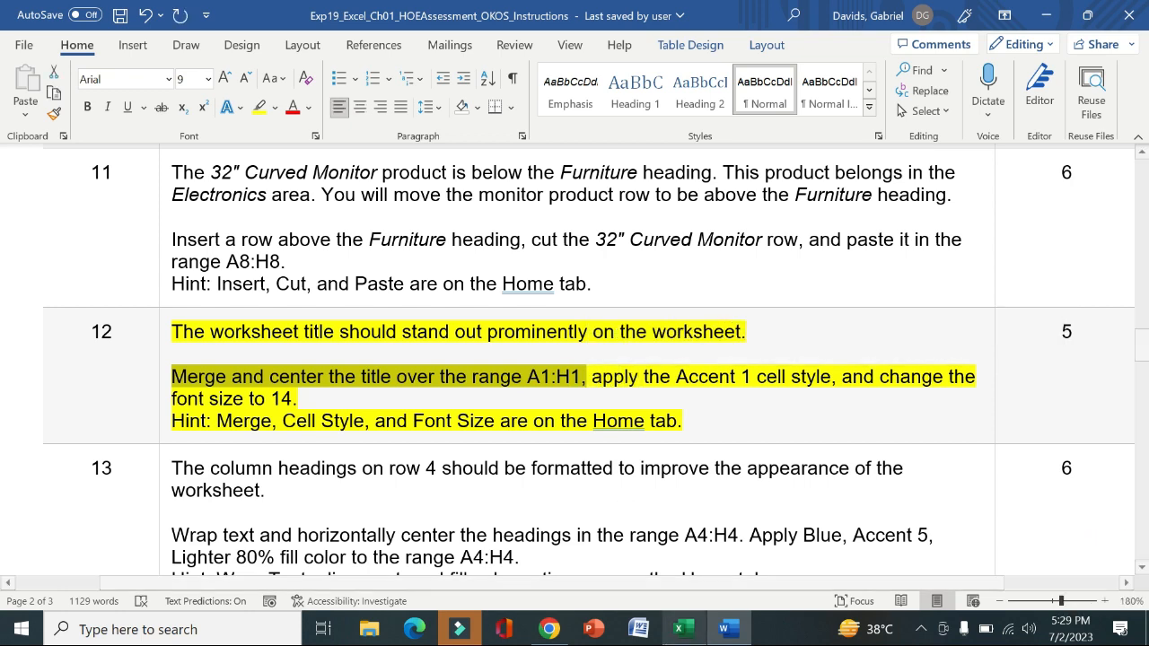
In the Excel workbook, merge and center the worksheet title over the range A1:H1
left_click(684, 631)
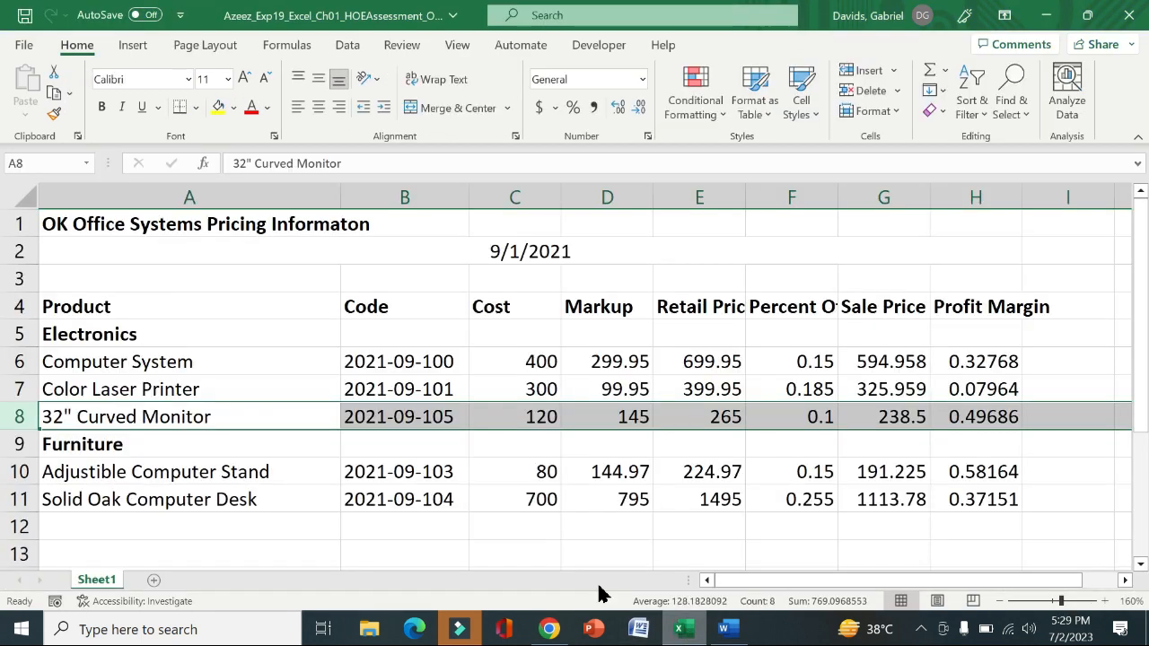
left_click_drag(130, 228, 967, 216)
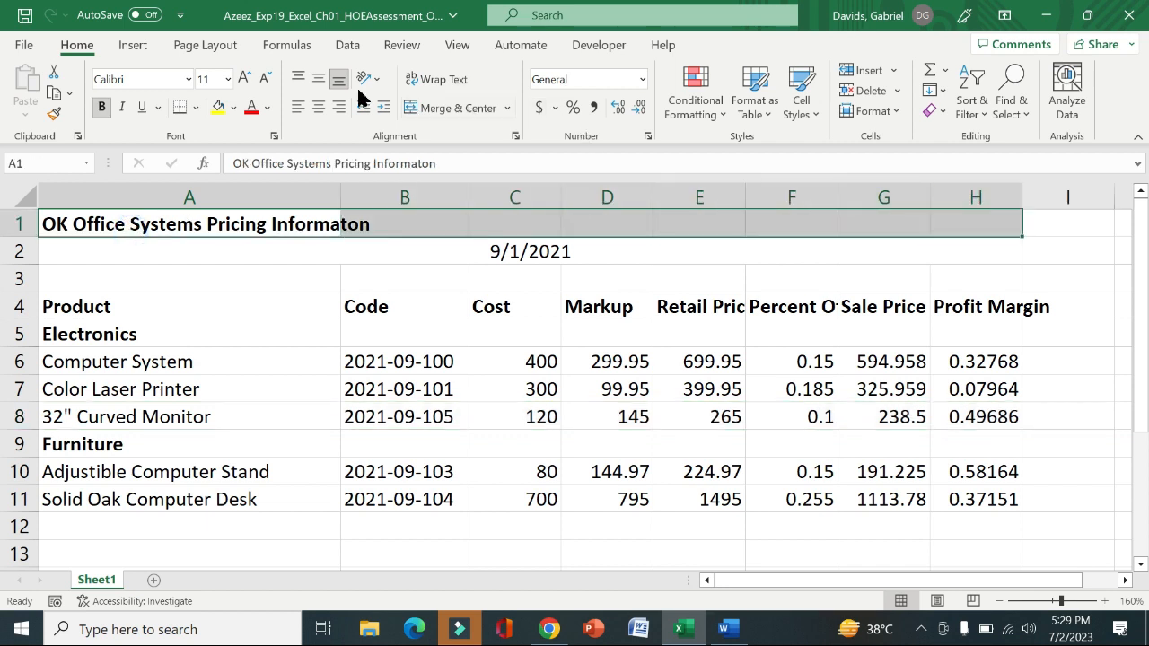
left_click(437, 107)
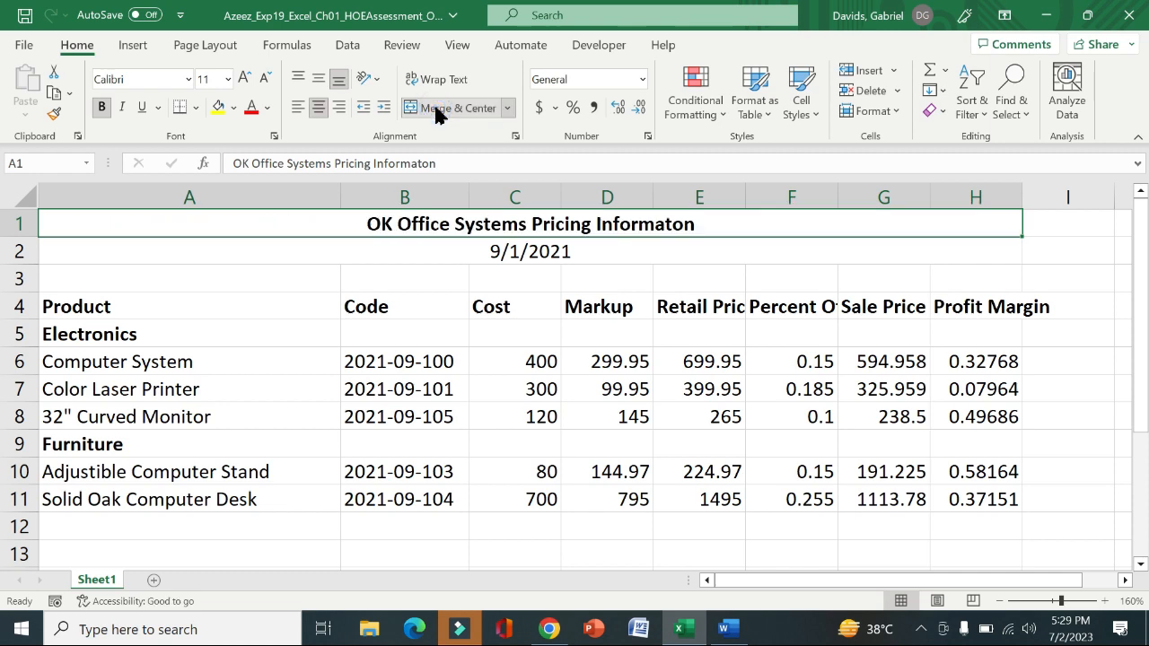
Mark the remaining step 12 requirements in Word, and apply the Accent1 cell style to the merged title in Excel
left_click(727, 629)
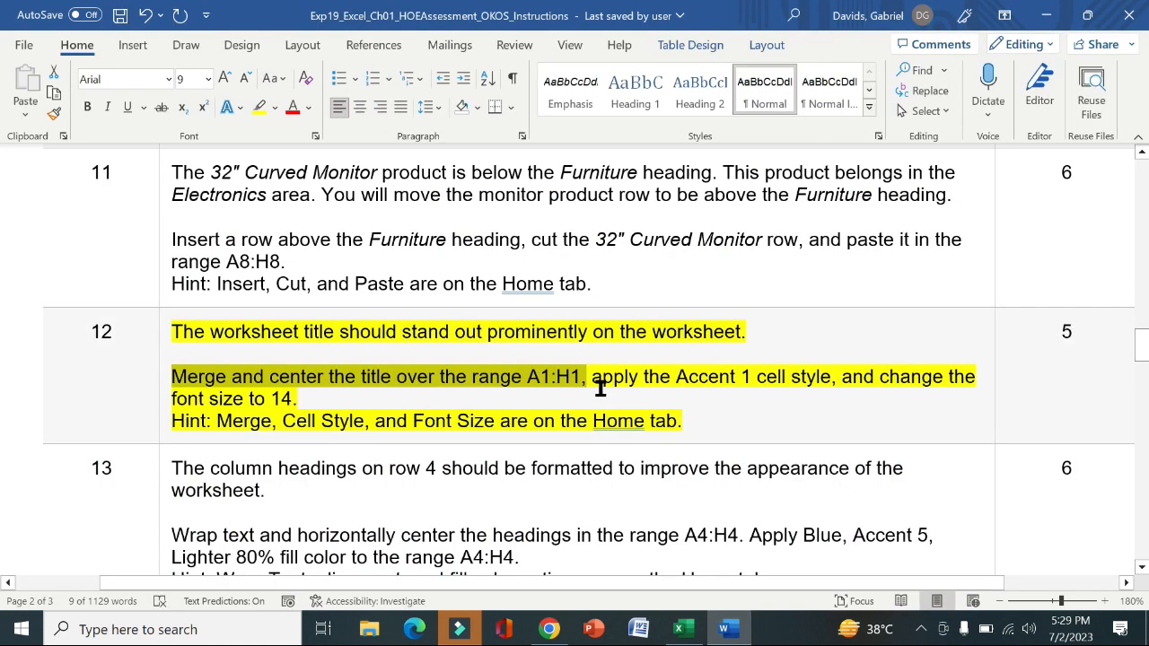
left_click_drag(601, 377, 605, 405)
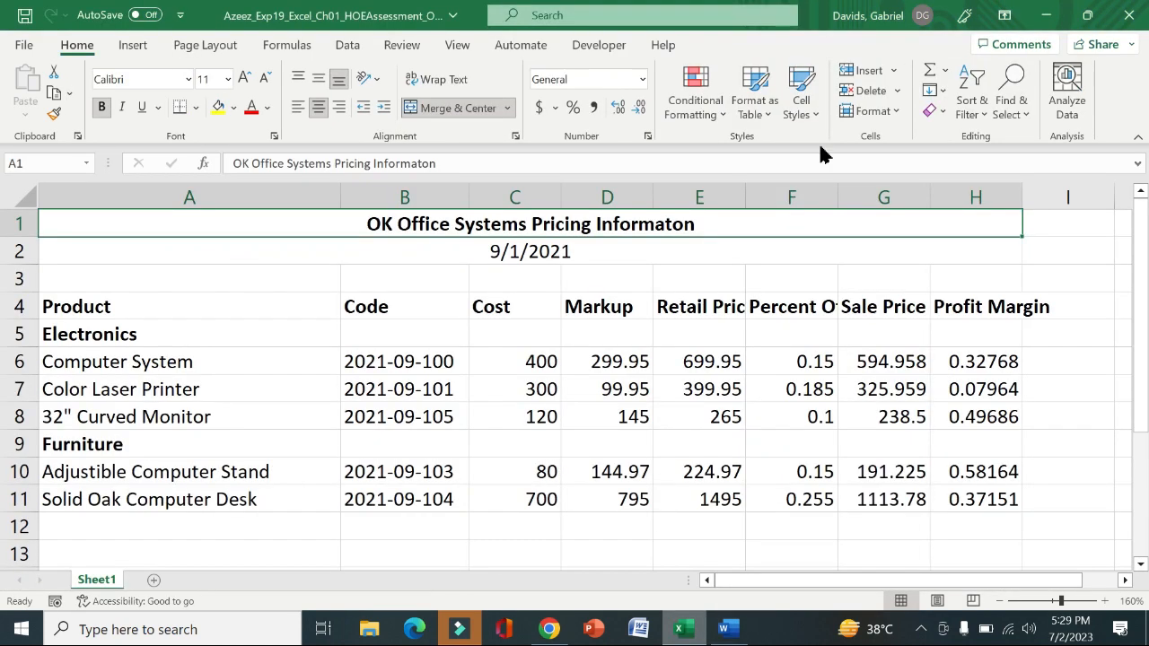
left_click(680, 628)
left_click(812, 107)
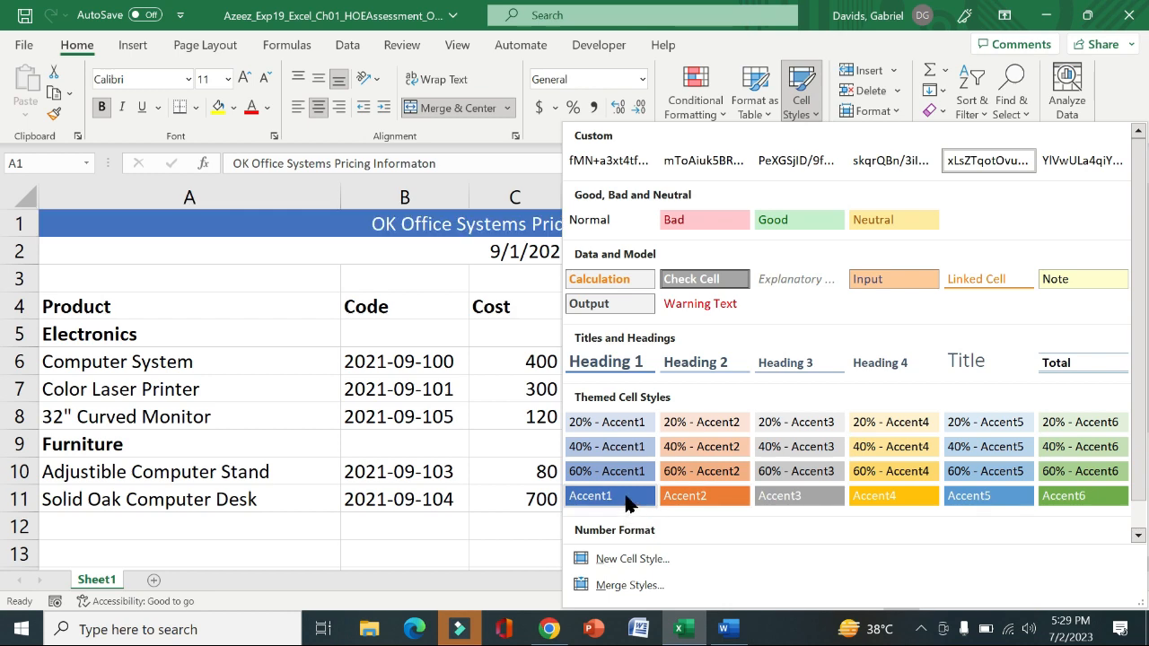
left_click(611, 496)
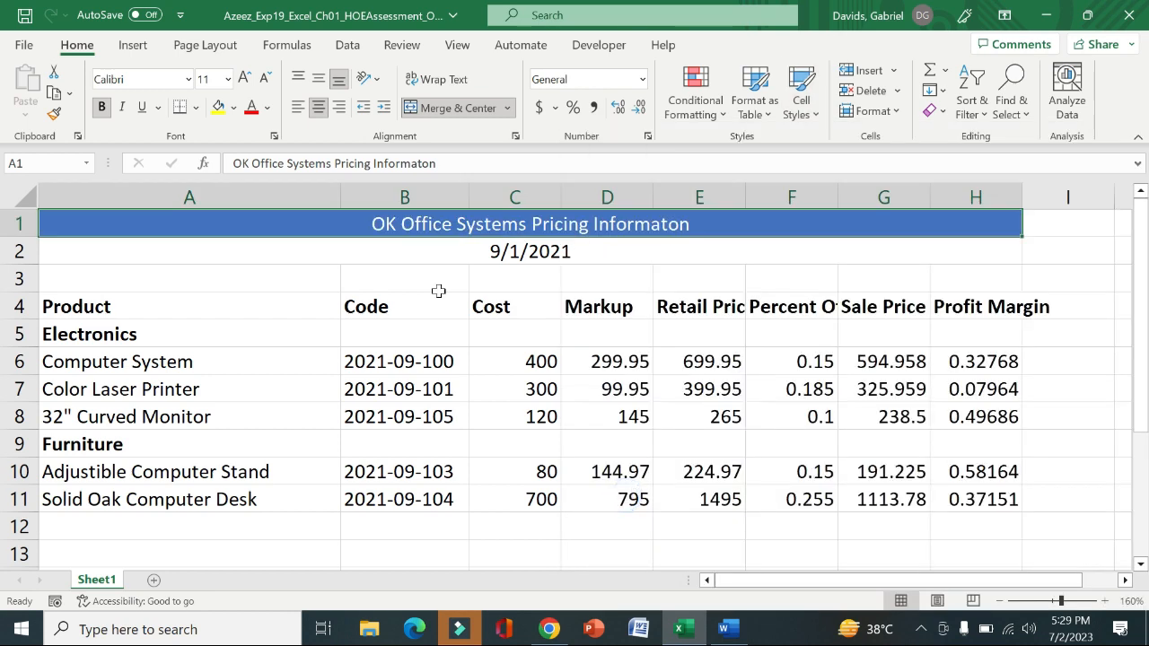
Set the merged worksheet title's font size to 14, and remove the yellow highlight from step 12 in the Word instructions
left_click(228, 79)
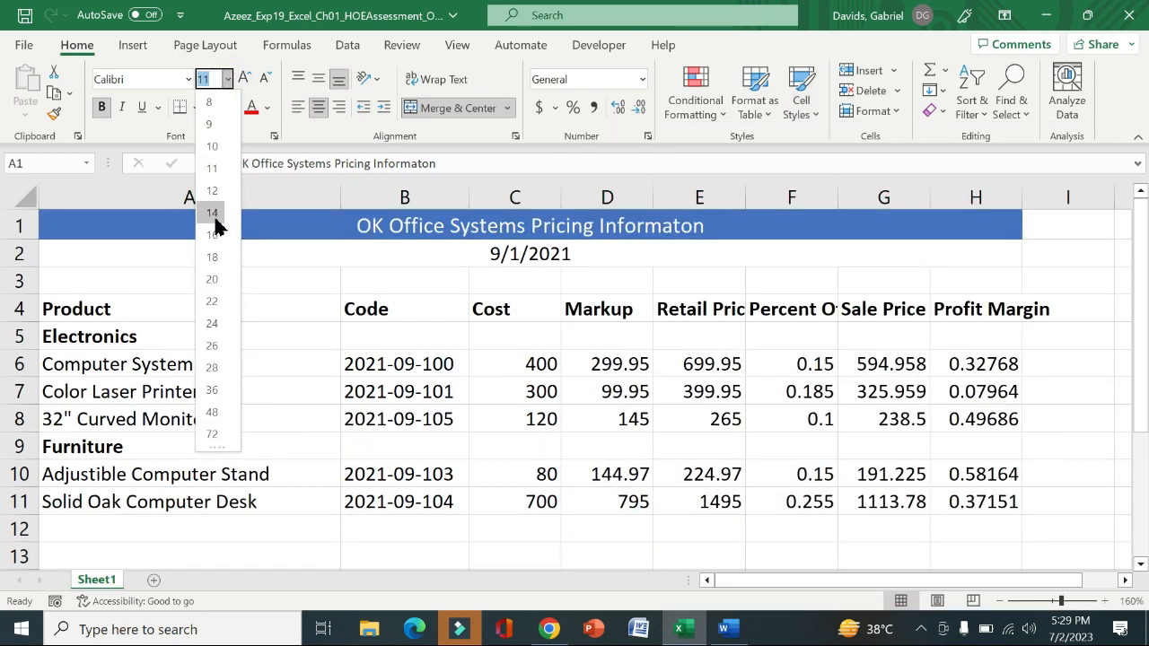
left_click(214, 215)
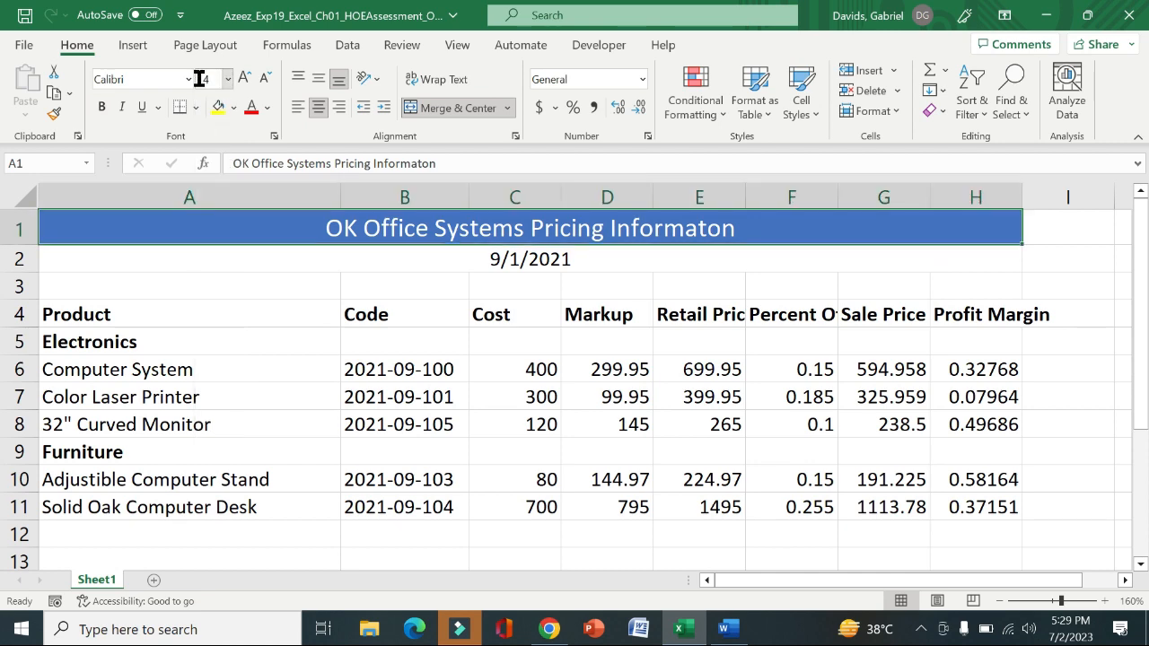
left_click(724, 629)
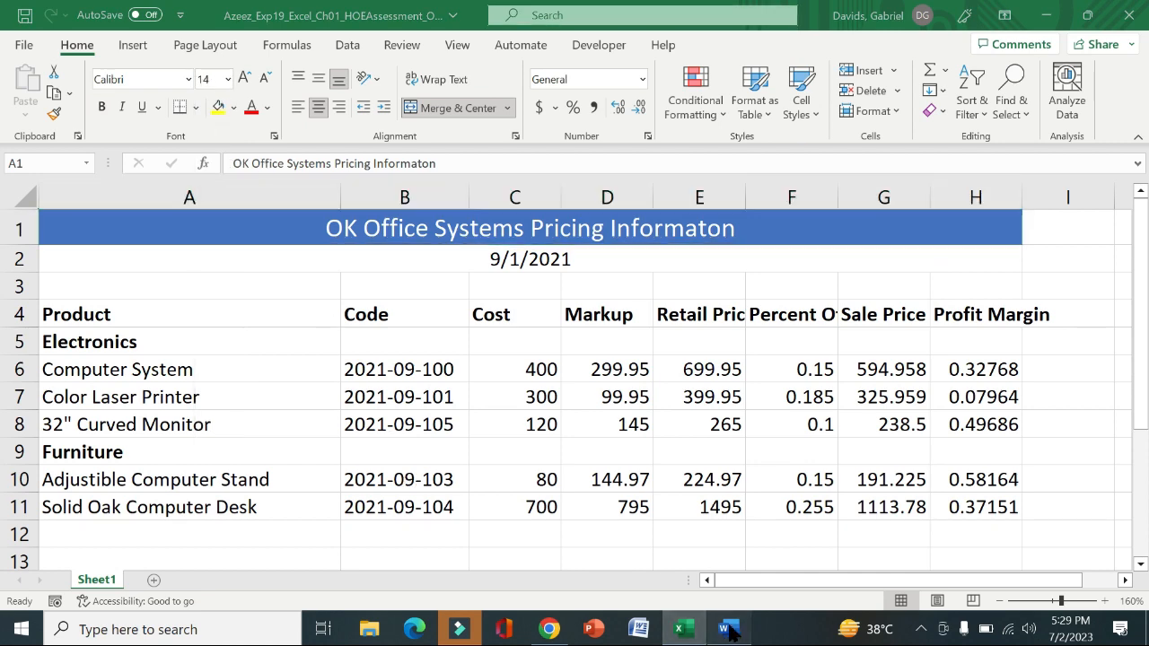
left_click(165, 365)
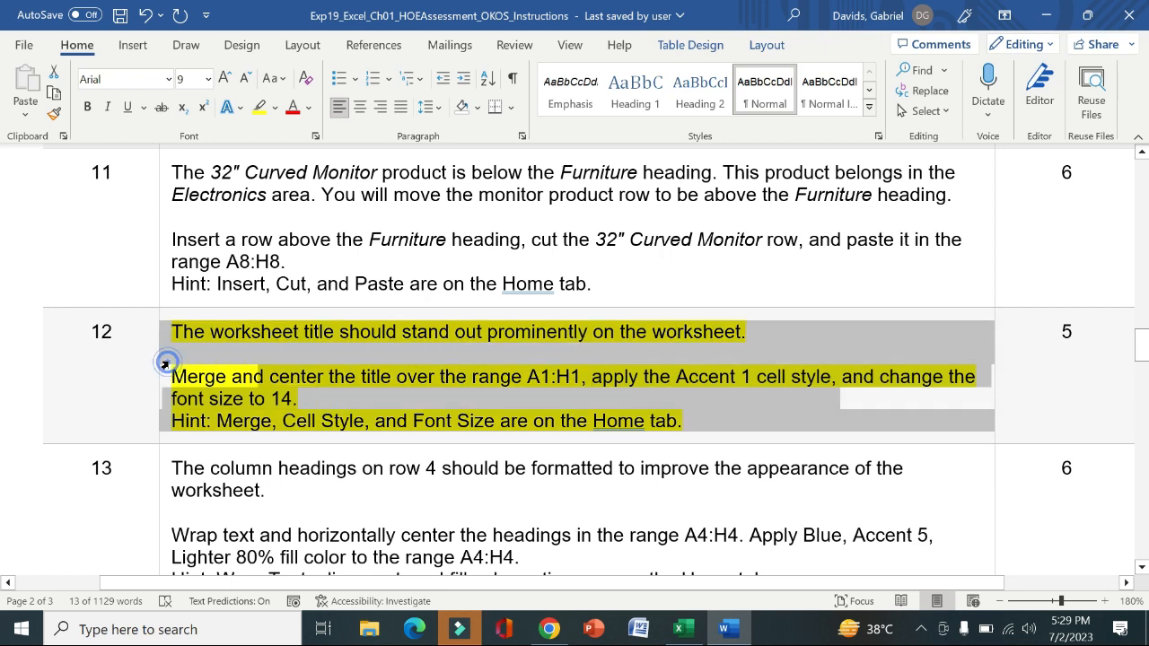
left_click(237, 333)
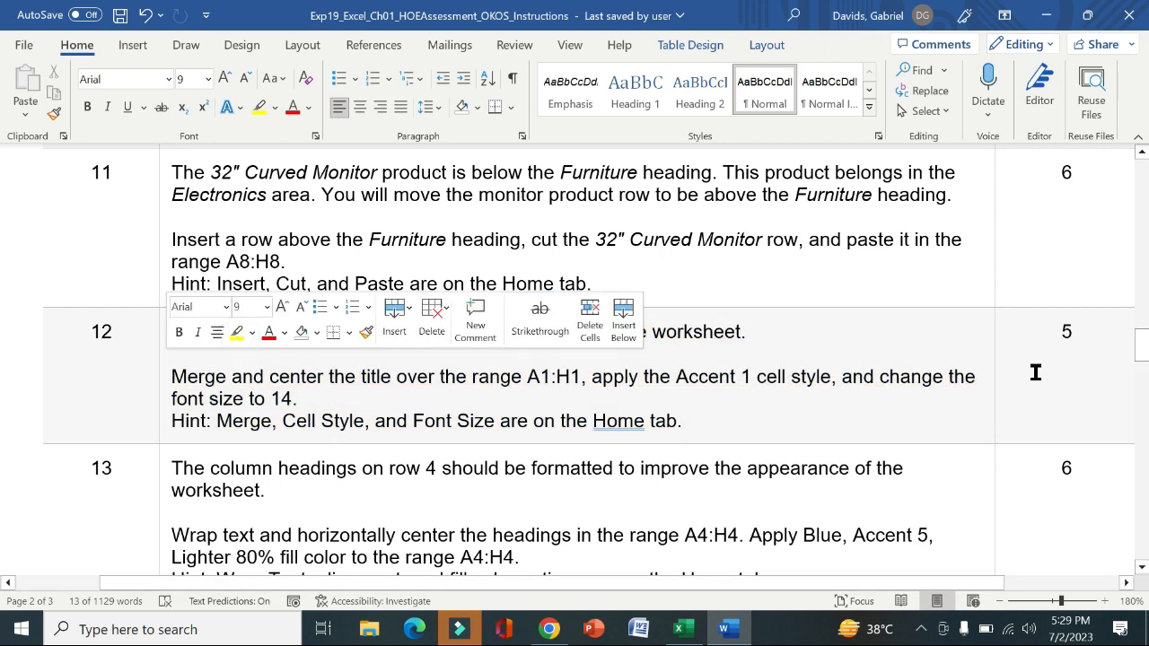
Highlight step 13 in yellow in the Word instructions and mark the clause about wrapping and centering the headings in A4:H4
left_click_drag(1143, 338, 1144, 393)
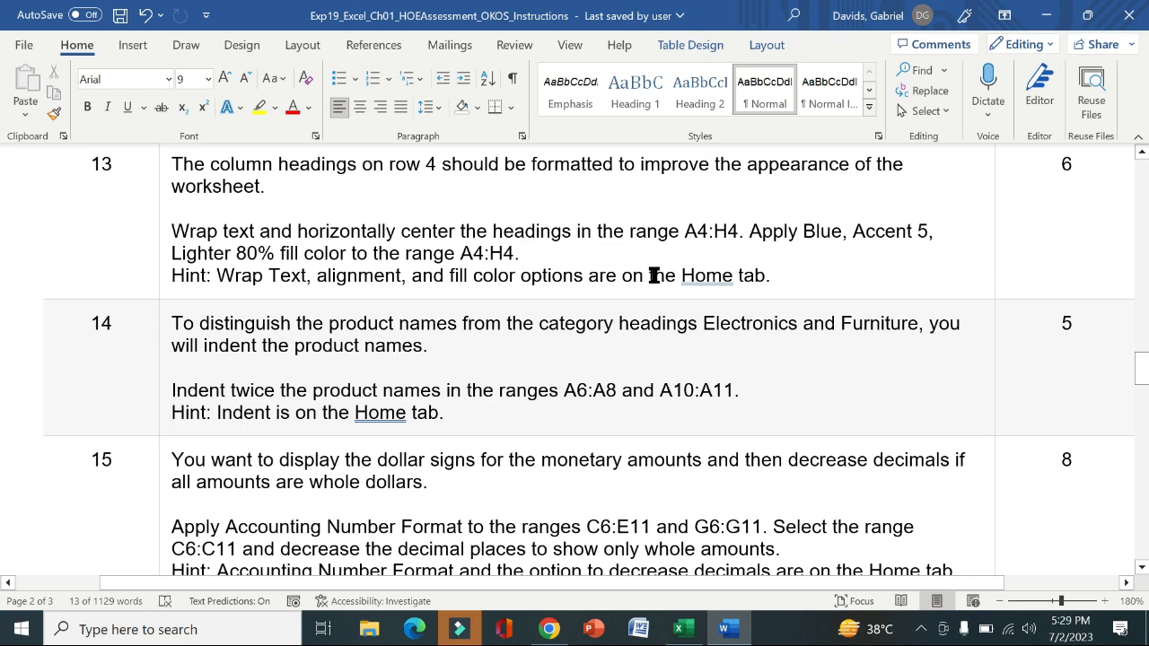
left_click(160, 216)
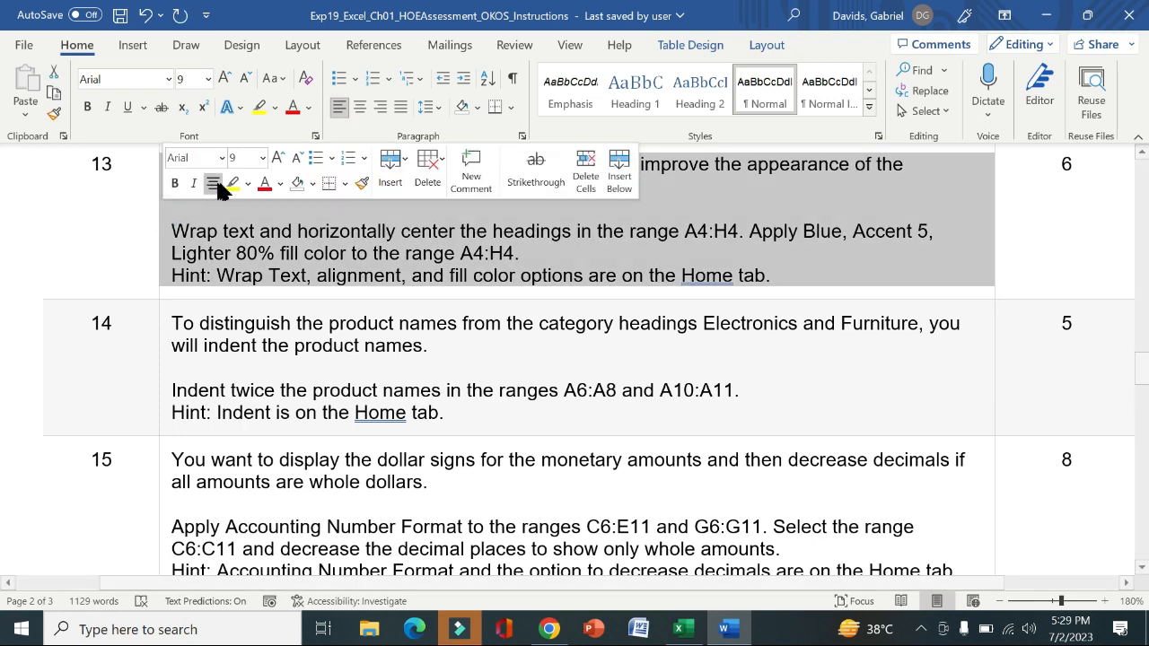
left_click(232, 183)
left_click(149, 210)
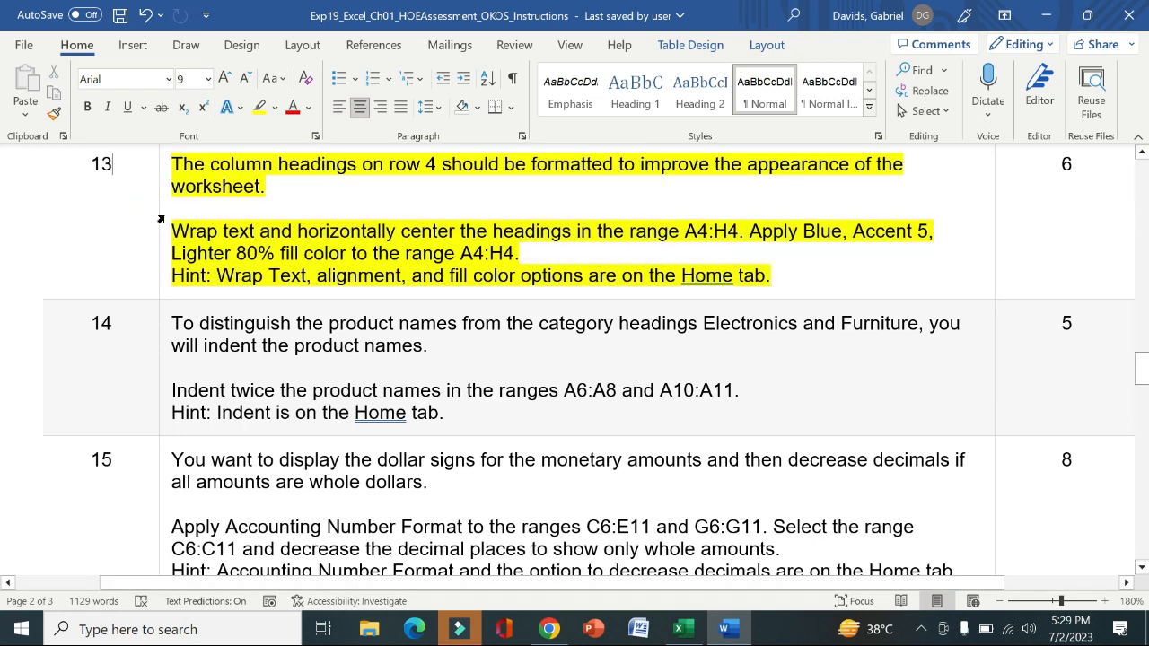
left_click_drag(175, 224, 739, 231)
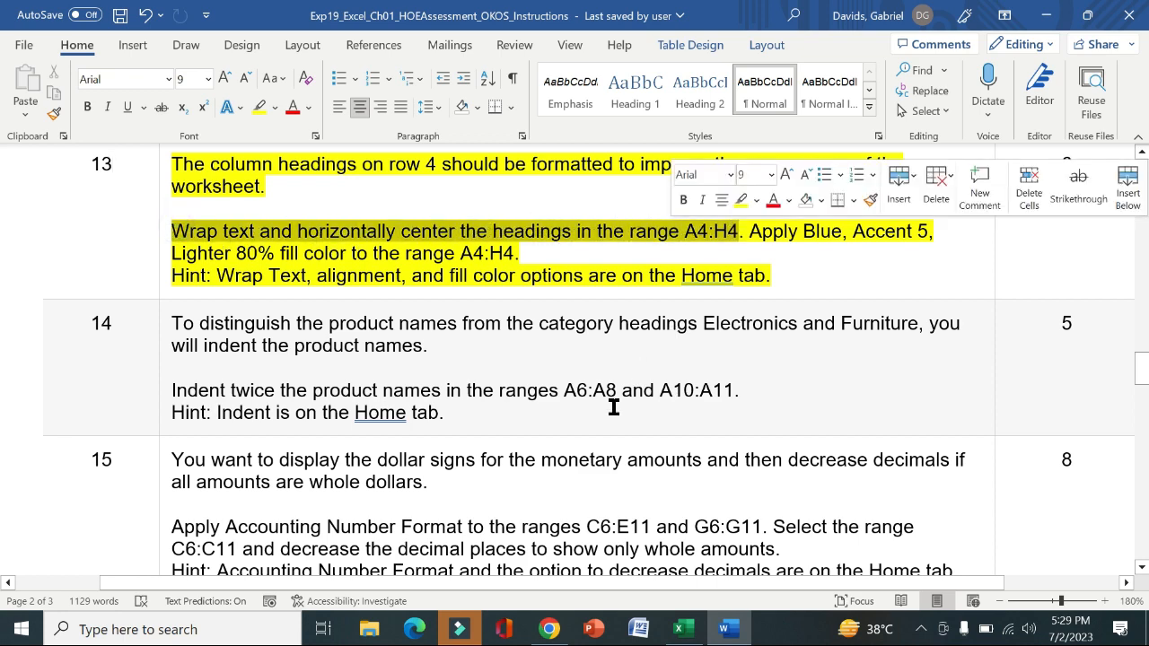
In the Excel workbook, wrap the text and horizontally center the column headings in the range A4:H4
left_click(680, 631)
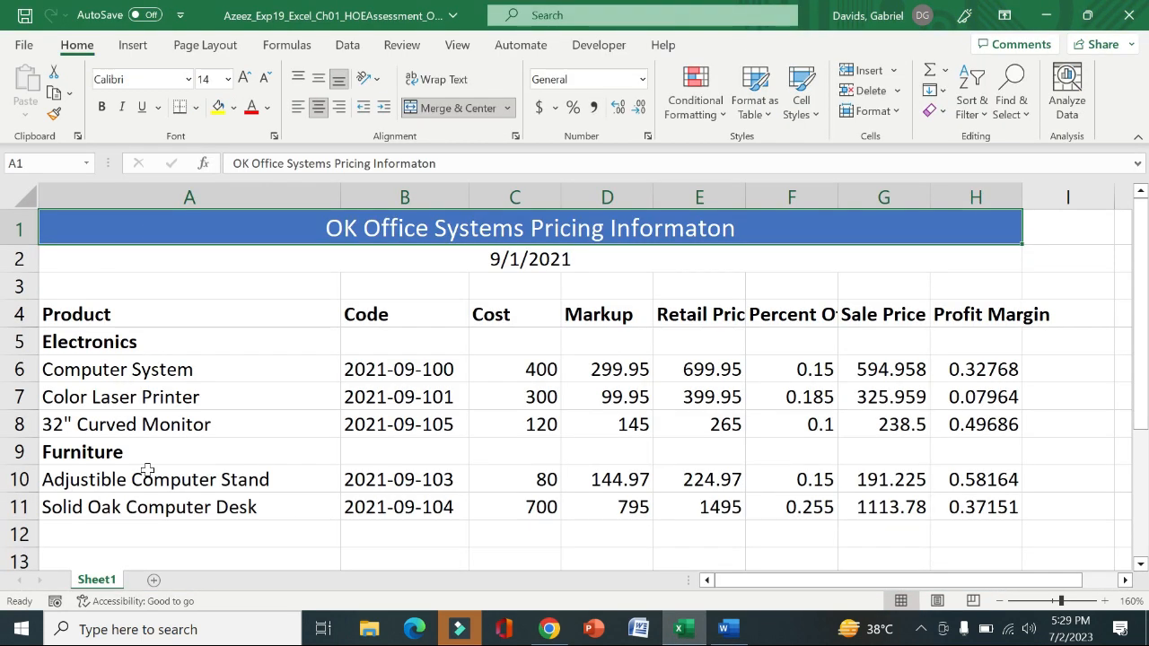
left_click_drag(104, 312, 1008, 315)
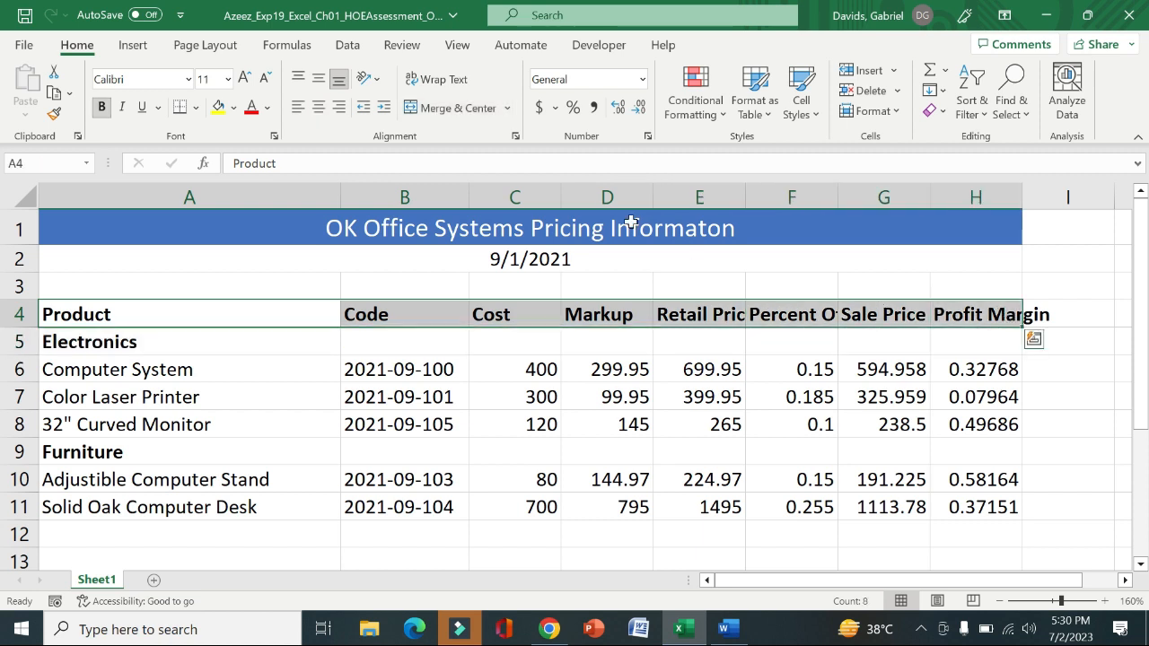
left_click(447, 81)
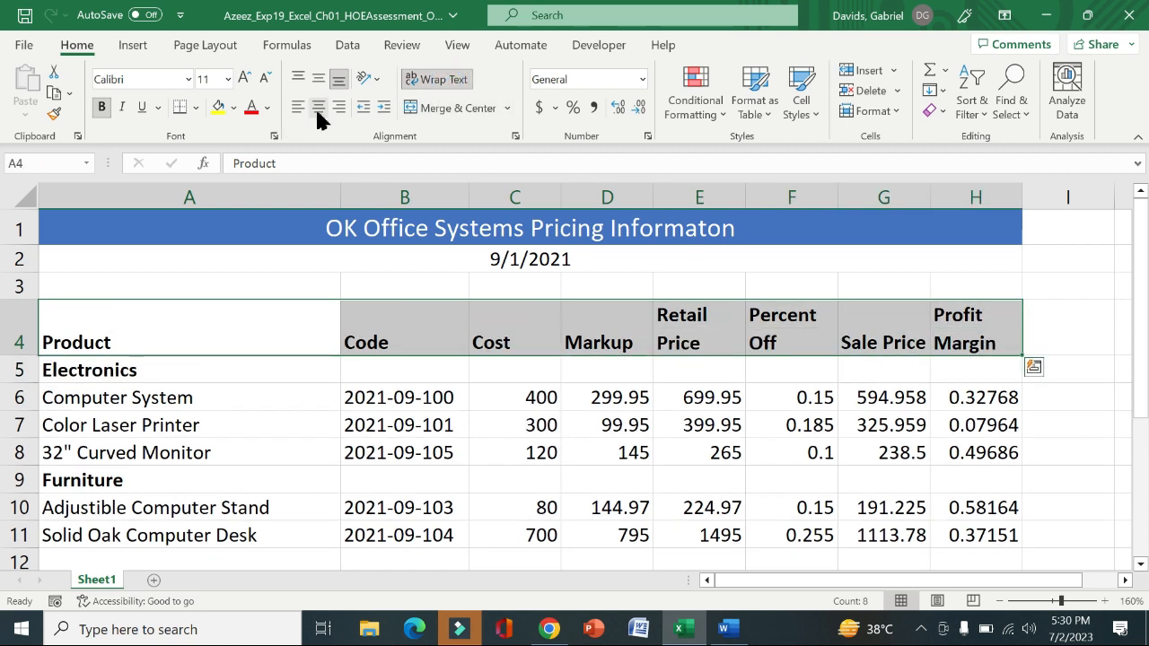
left_click(320, 117)
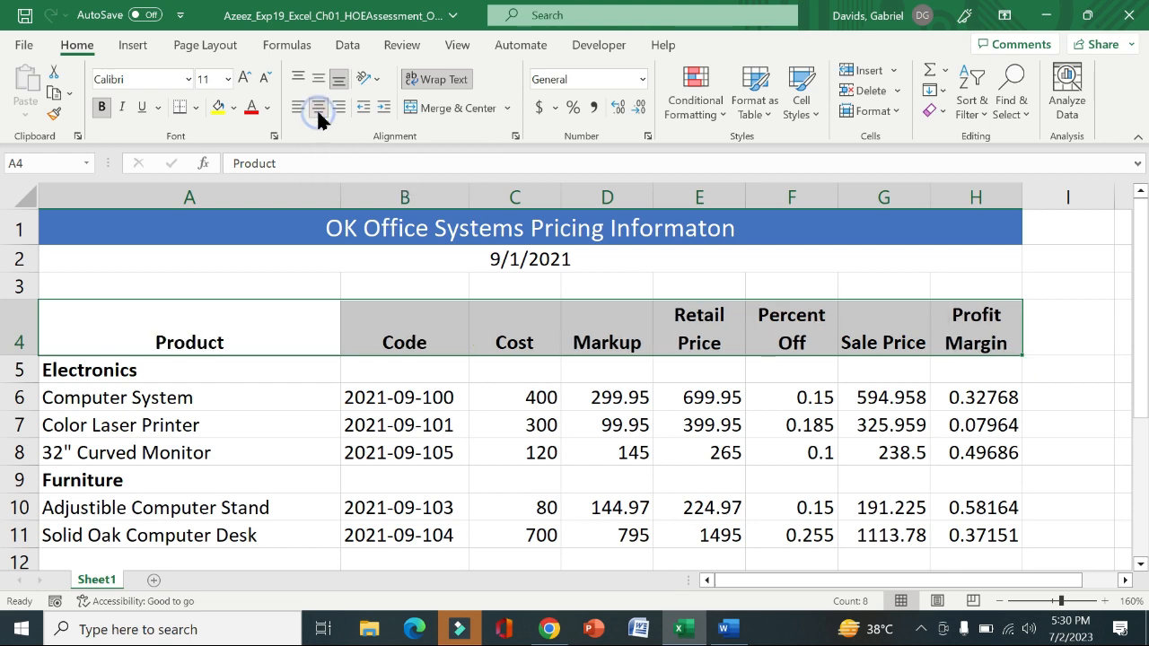
Mark the step 13 fill color clause in Word, and try Blue, Accent 5, Lighter 80% as font color for A4:H4 in Excel
left_click(728, 631)
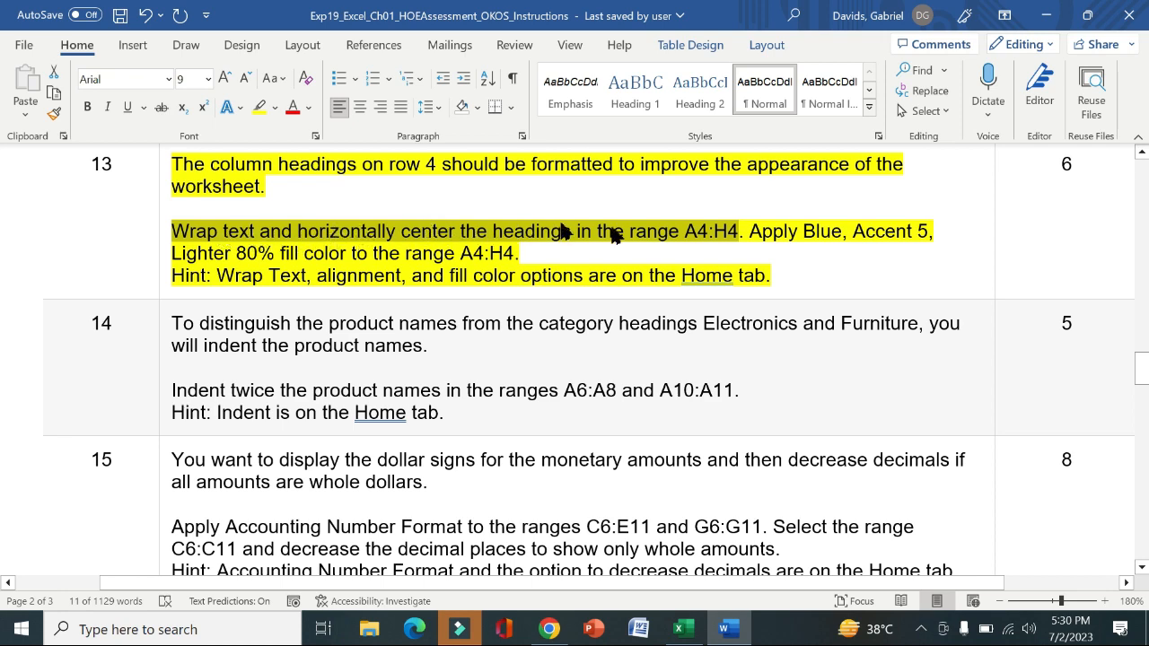
left_click(759, 236, "ctrl")
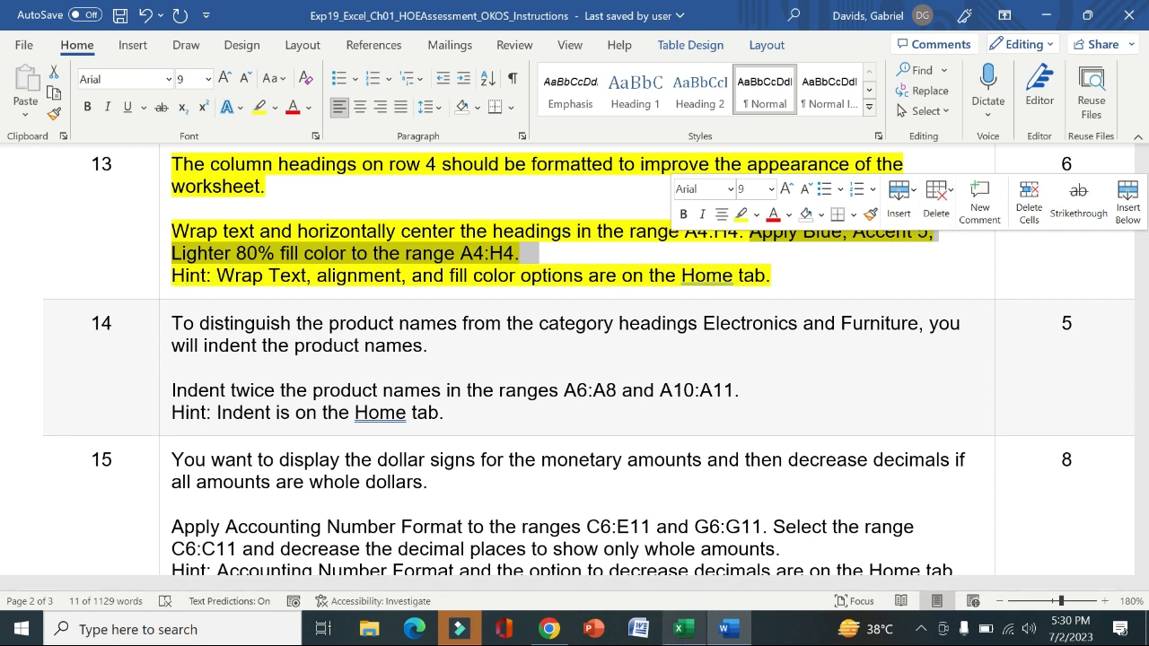
left_click(680, 628)
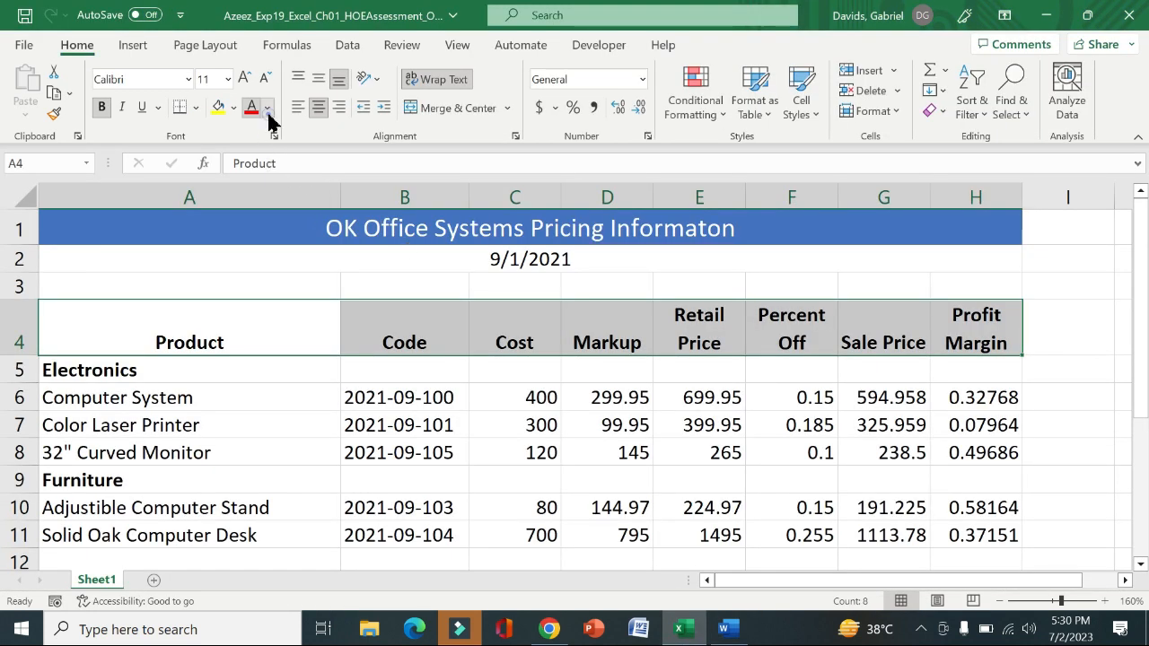
left_click(267, 107)
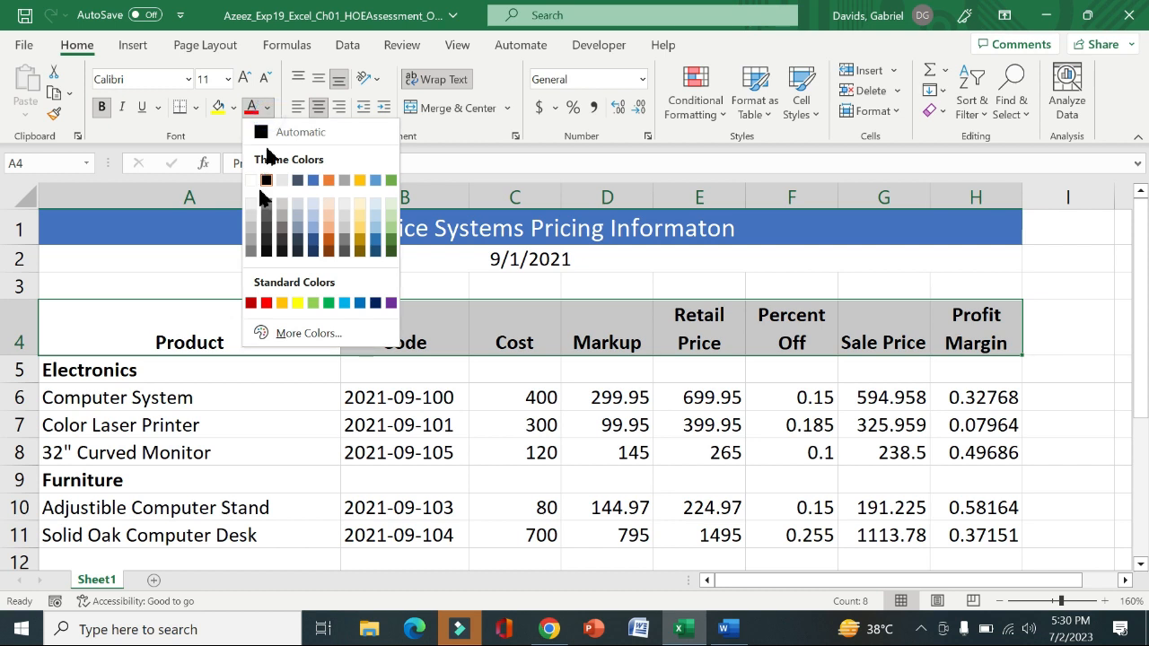
left_click(377, 207)
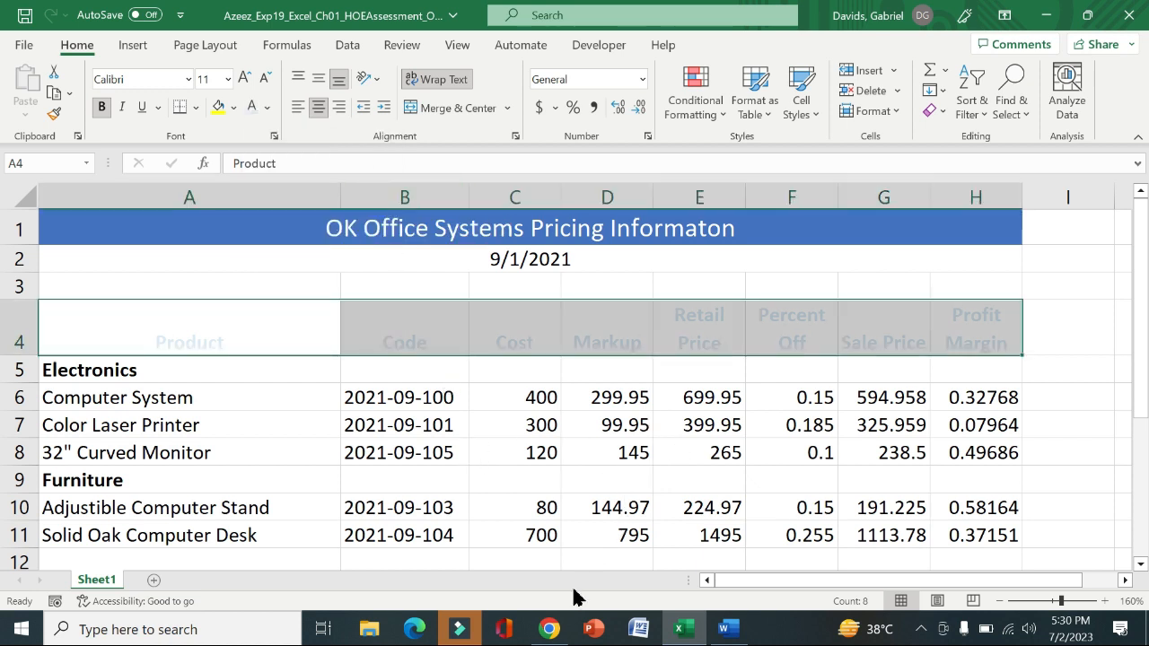
Recheck the color requirement of step 13 in Word, and reapply the Blue, Accent 5, Lighter 80% font color to the Excel headings in A4:H4
mouse_move(724, 635)
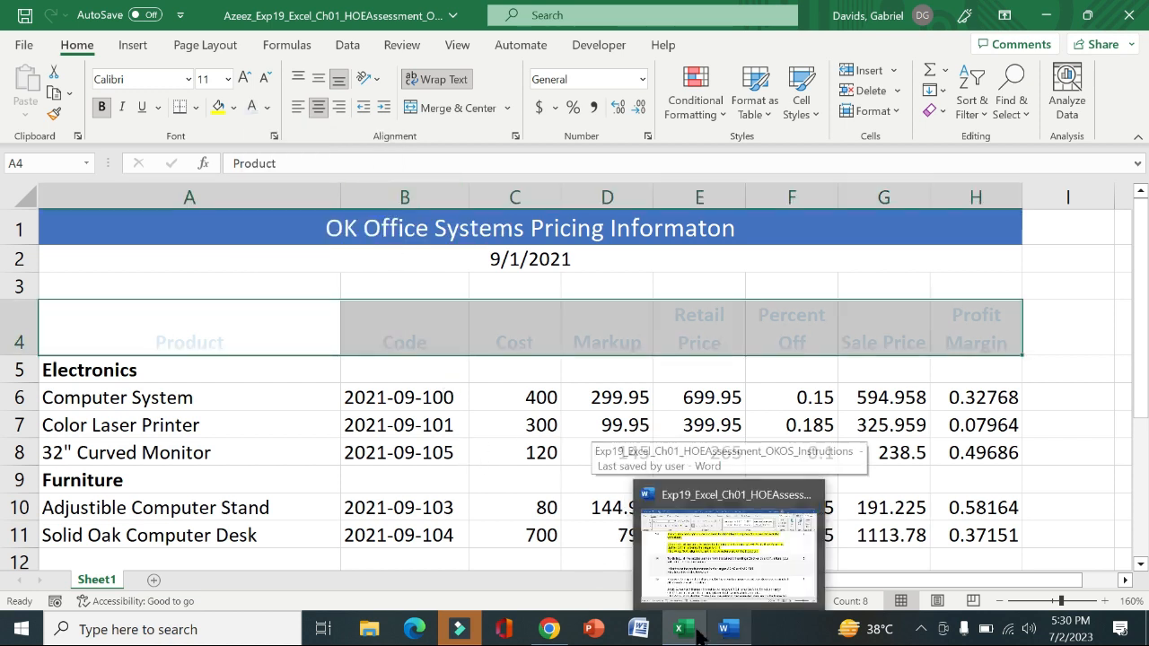
left_click(726, 633)
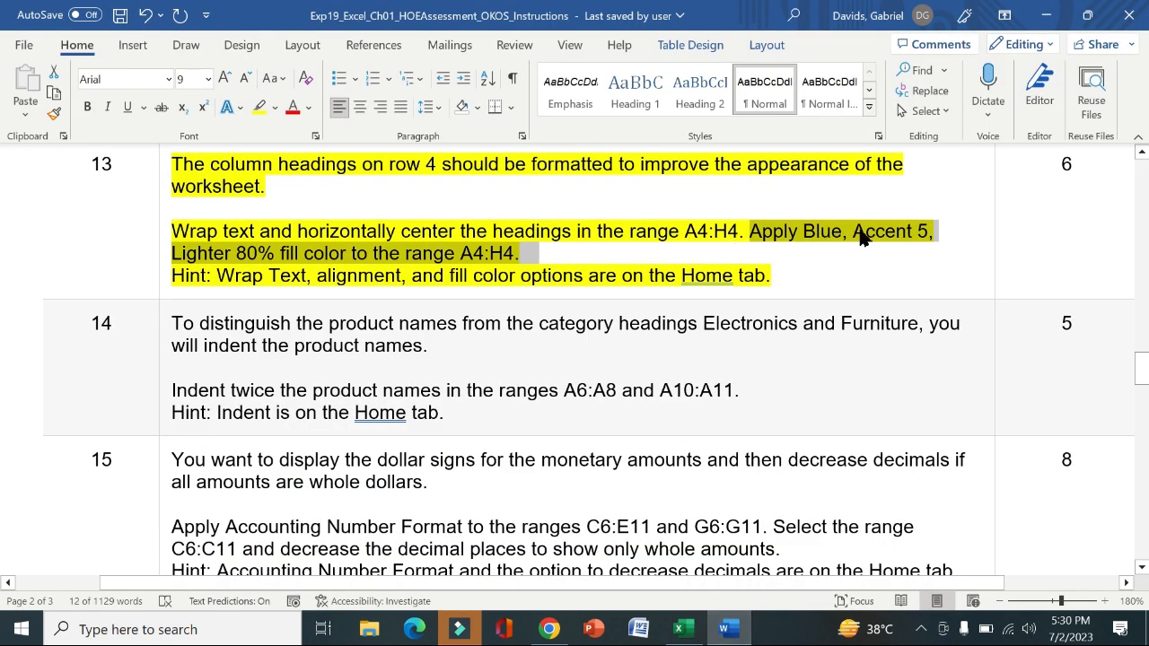
left_click(686, 631)
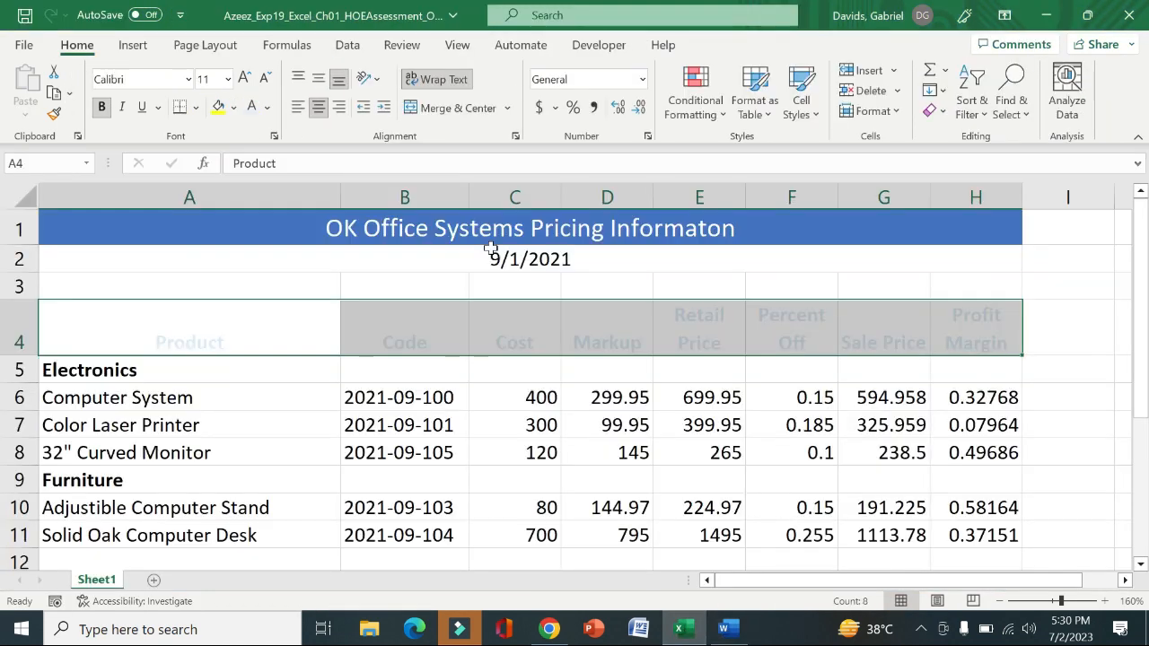
left_click(268, 107)
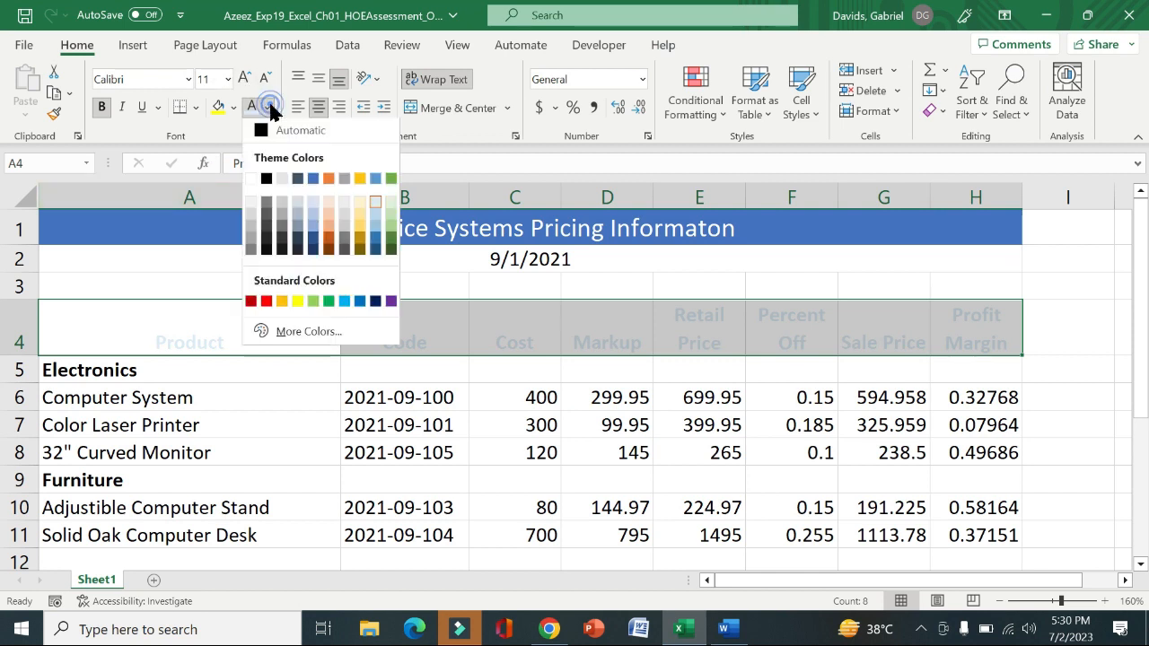
left_click(376, 206)
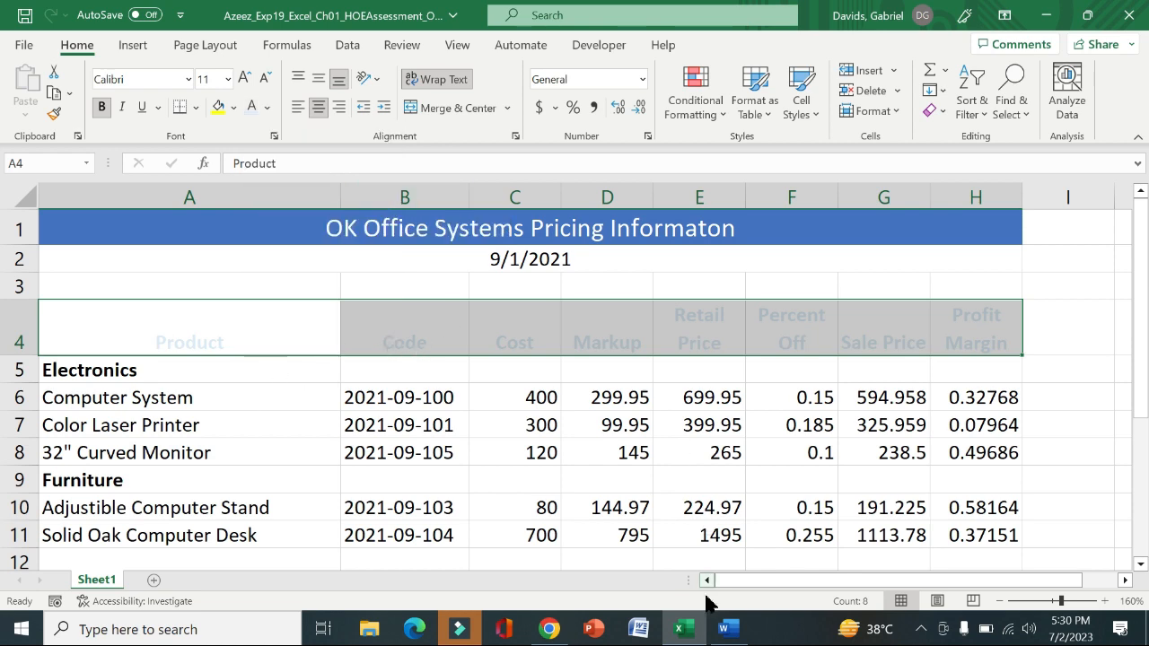
In the Word instructions, highlight step 14 about indenting the product names in yellow and read its cell ranges
left_click(724, 628)
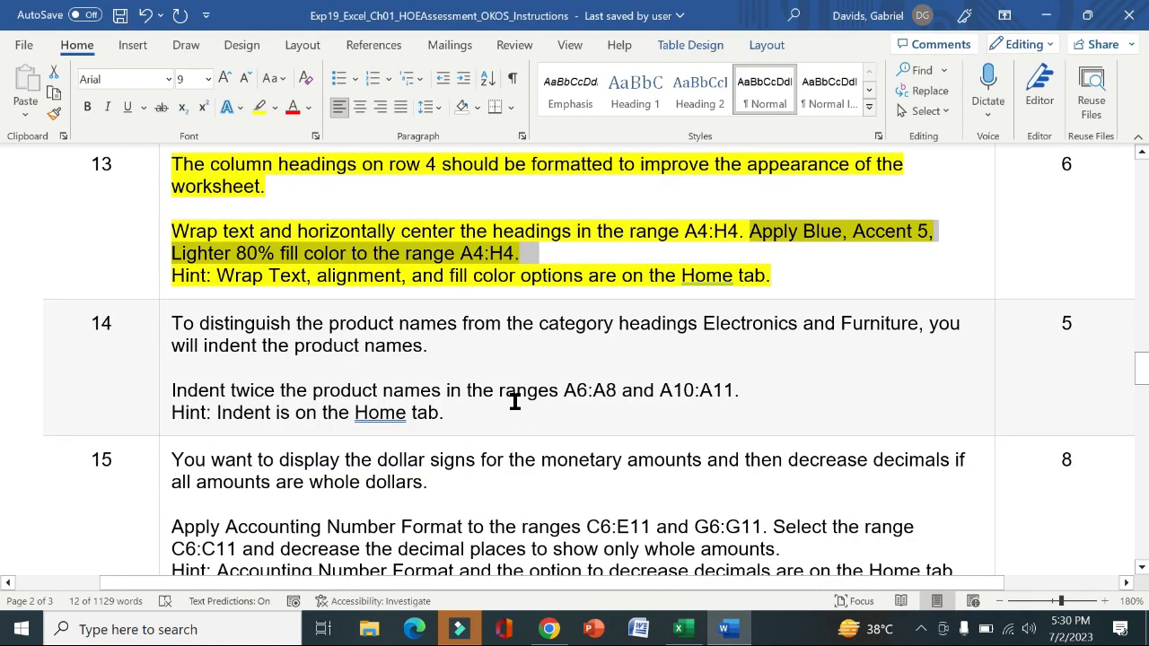
scroll(514, 401, "down", 3)
left_click(166, 232)
key("alt")
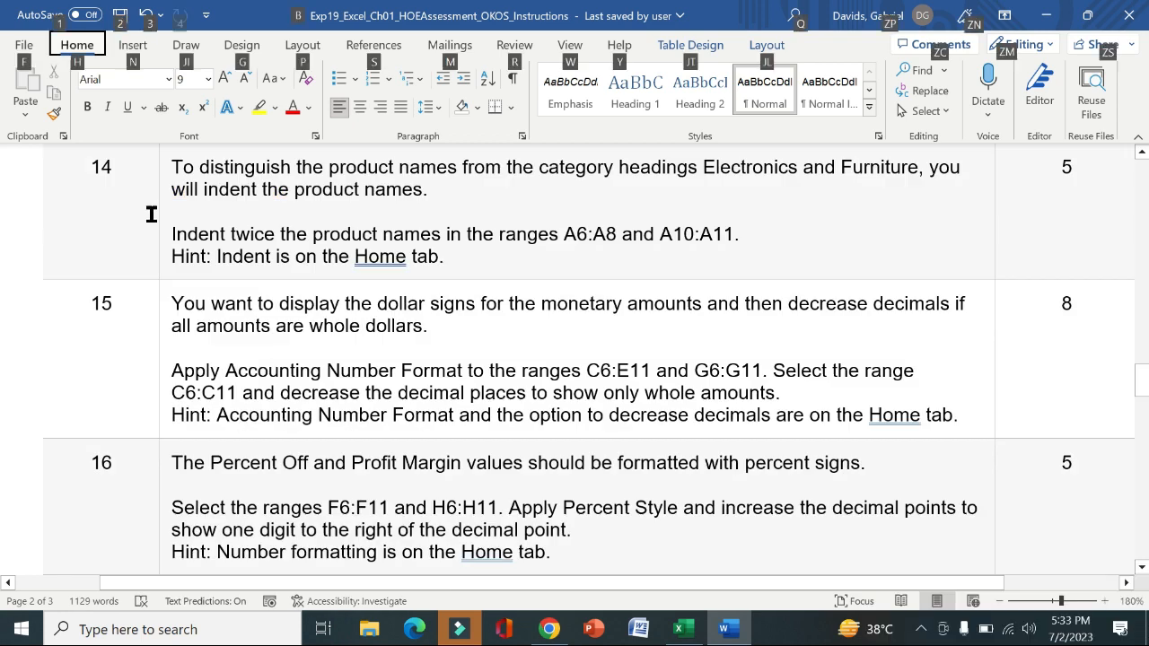
left_click(159, 217)
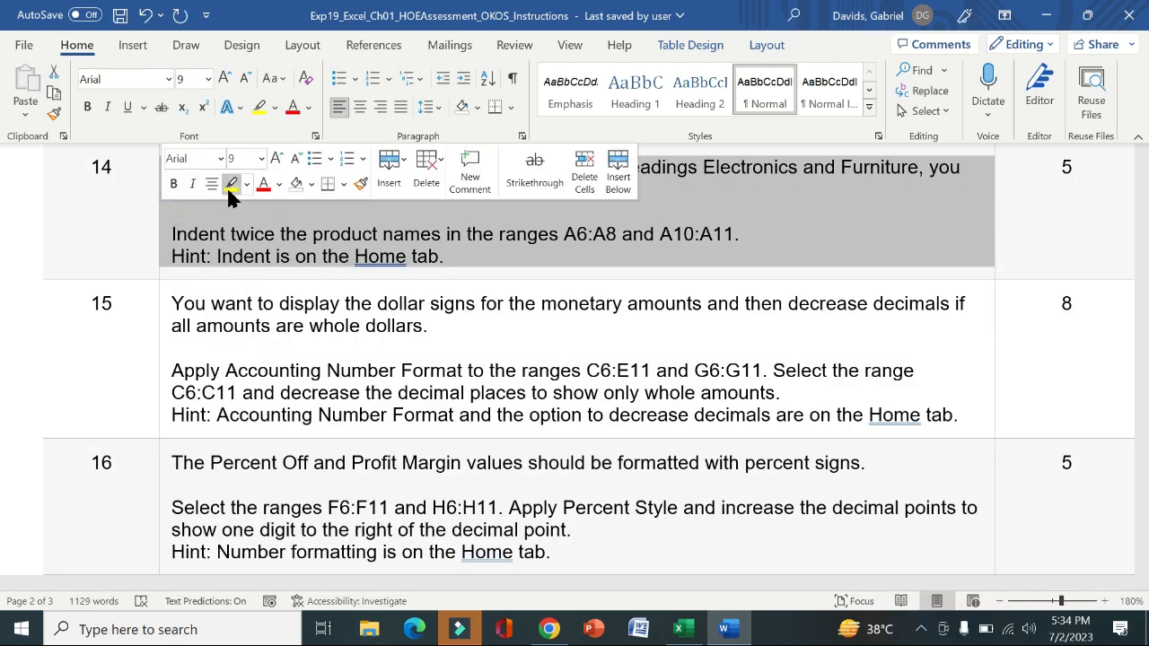
left_click(230, 185)
left_click_drag(177, 235, 609, 234)
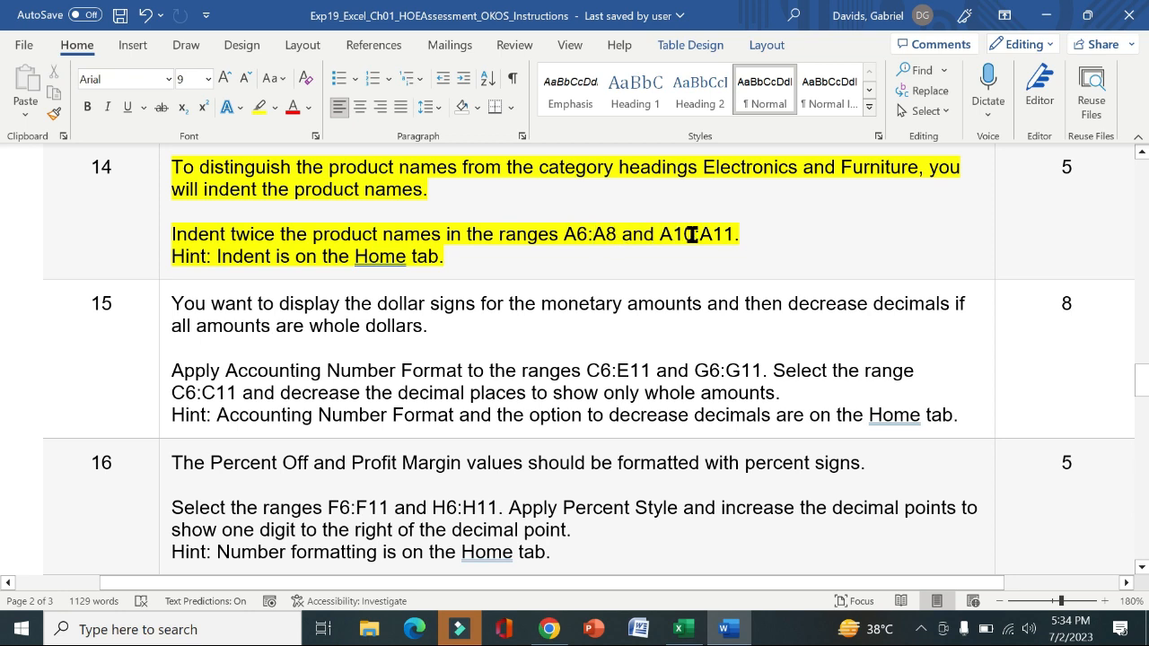
In the Excel workbook, indent the product names in A6:A8 and A10:A11 twice, using left indent alignment
left_click(684, 630)
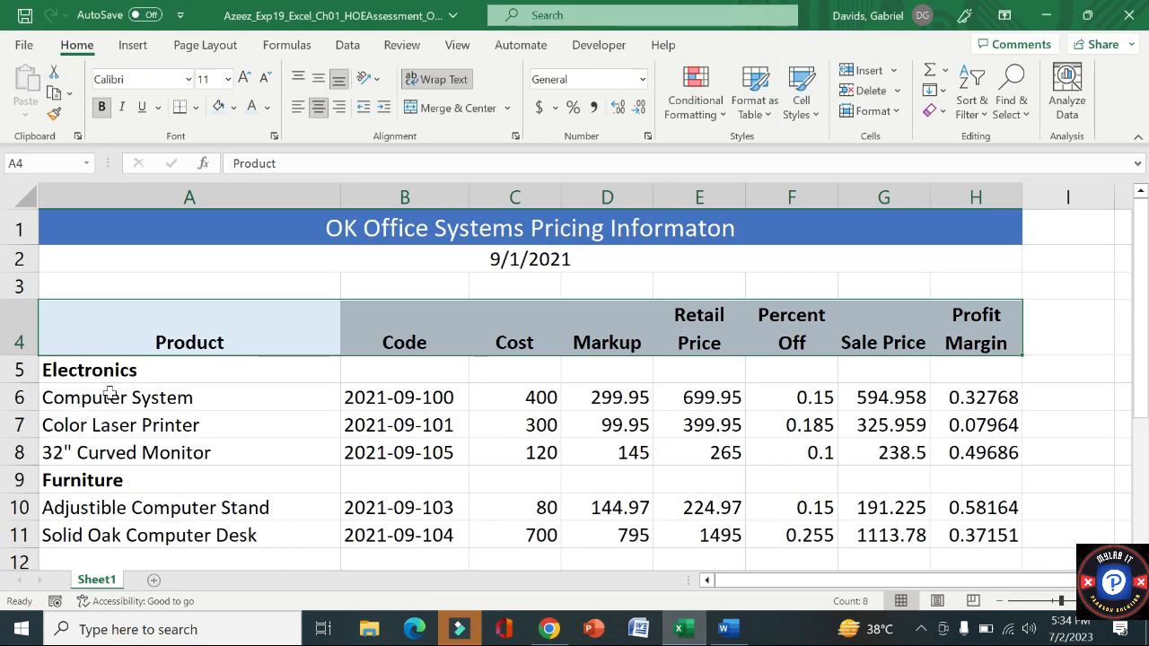
left_click_drag(108, 399, 148, 453)
left_click_drag(148, 453, 148, 453)
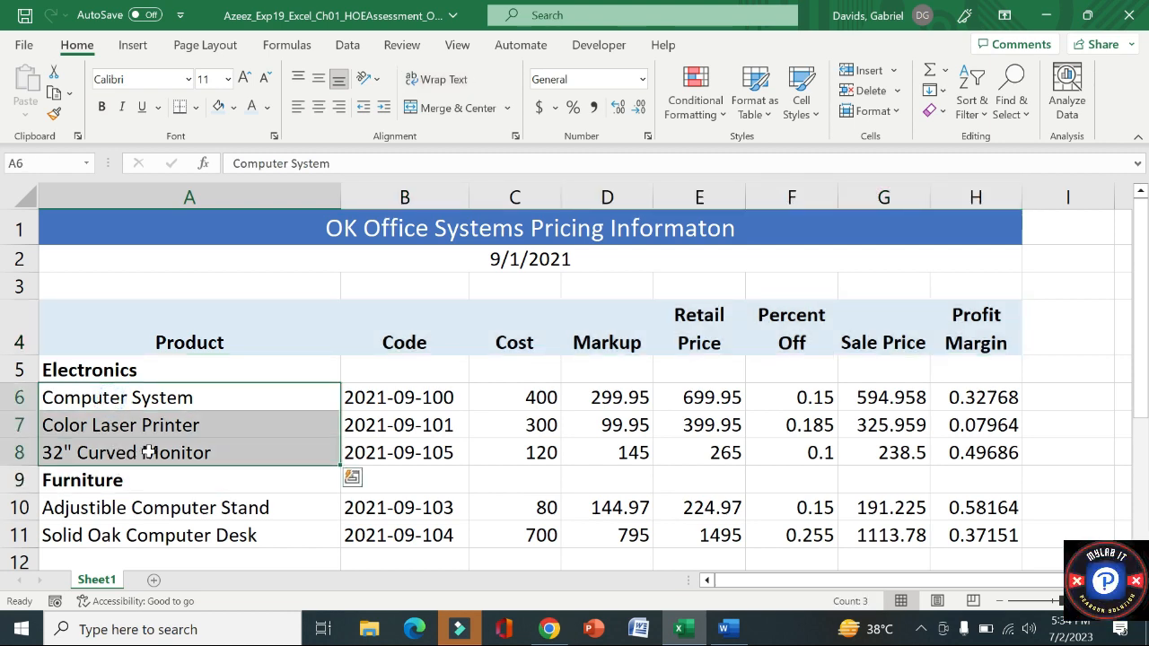
left_click(719, 632)
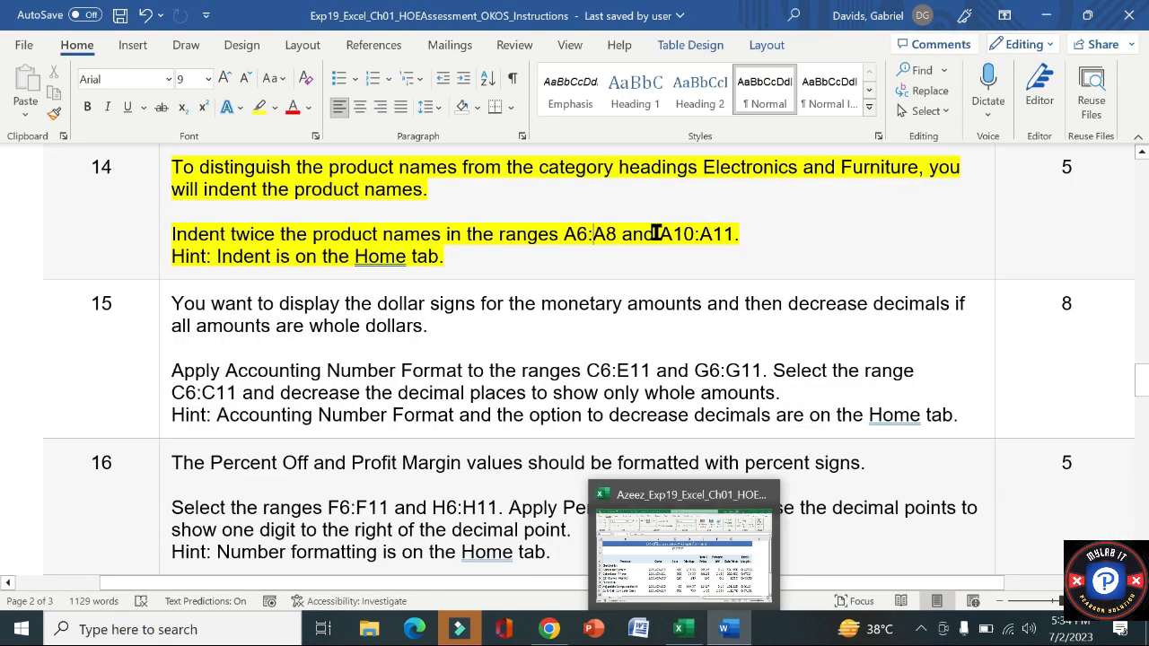
left_click(683, 633)
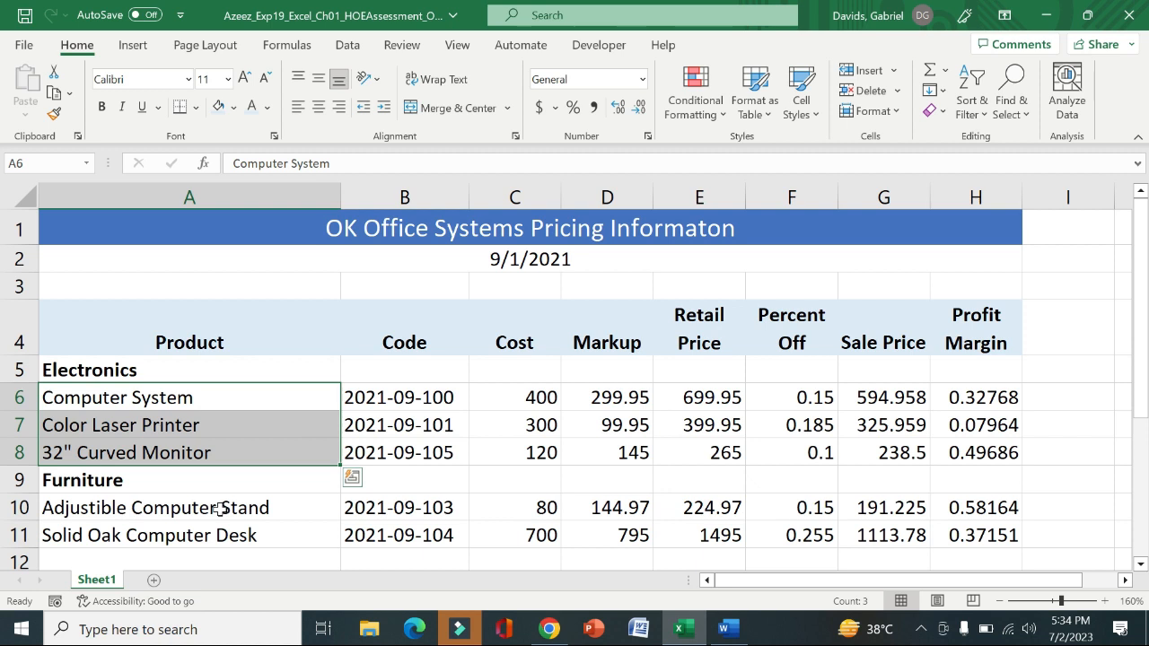
left_click_drag(220, 508, 225, 533, "ctrl")
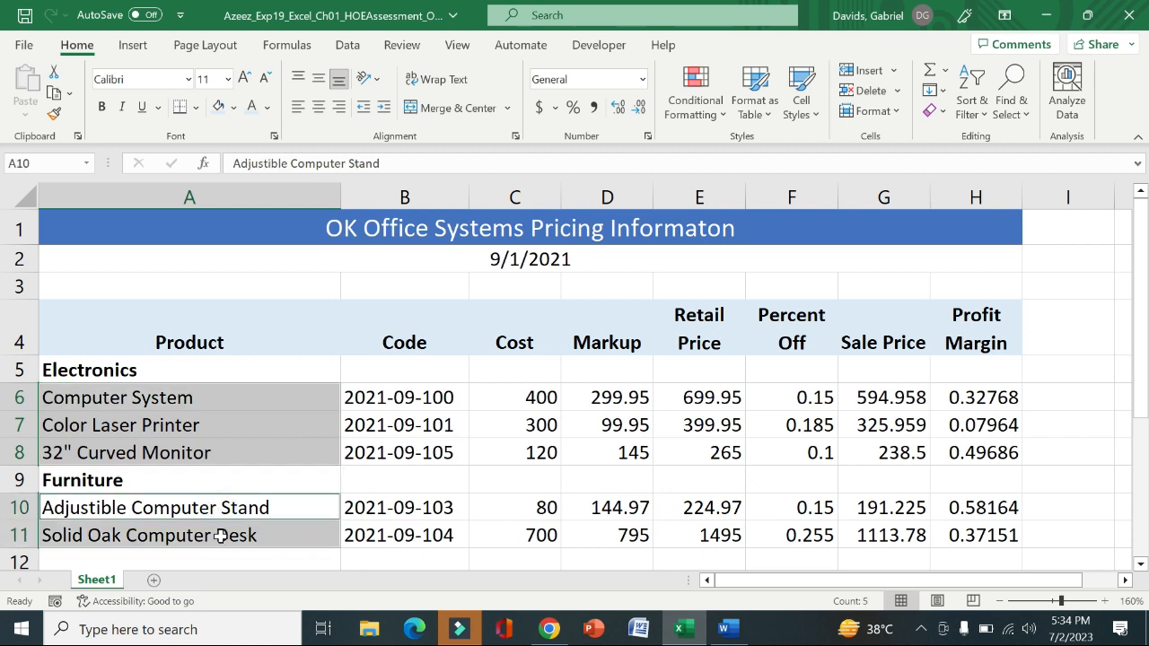
left_click(648, 136)
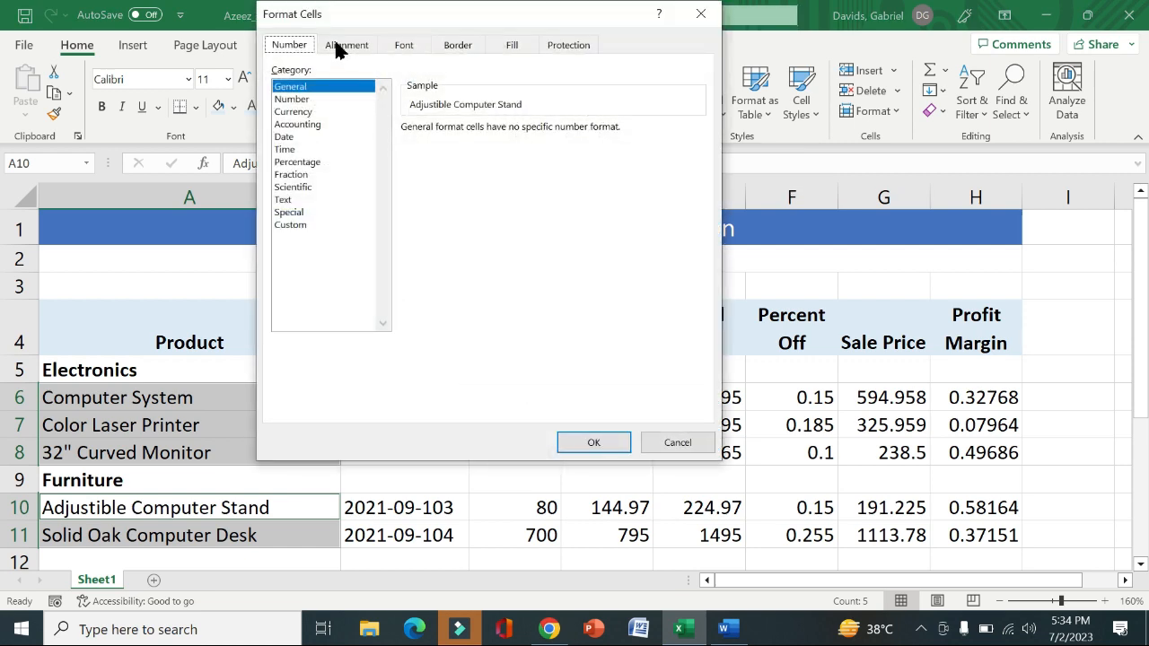
left_click(341, 46)
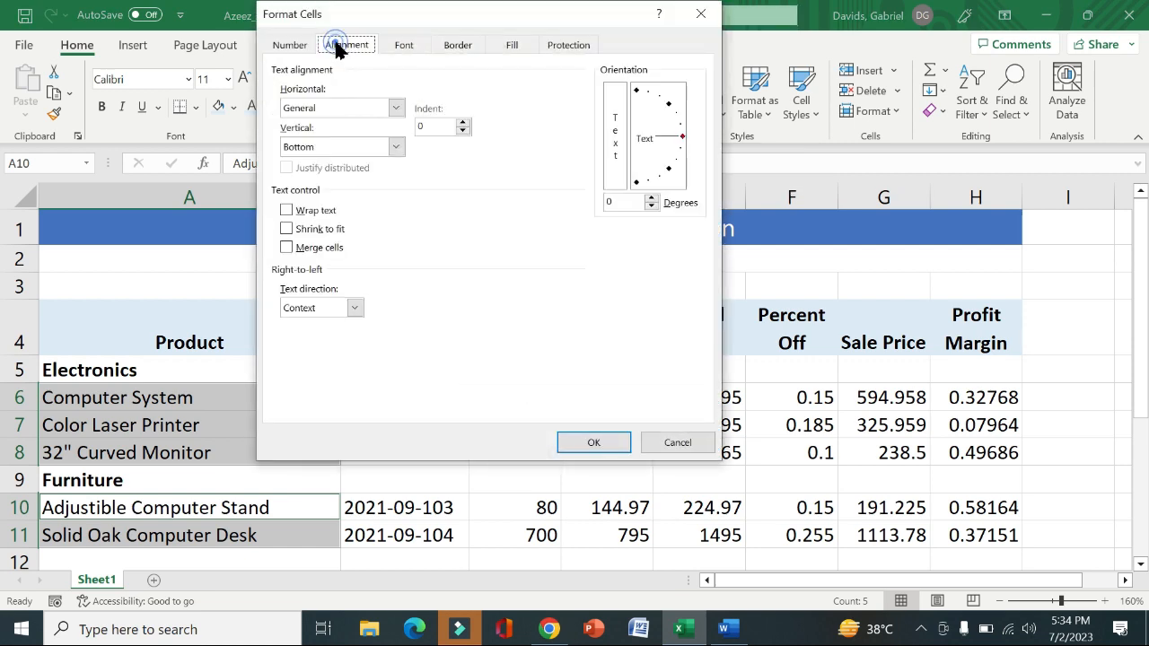
left_click(463, 122)
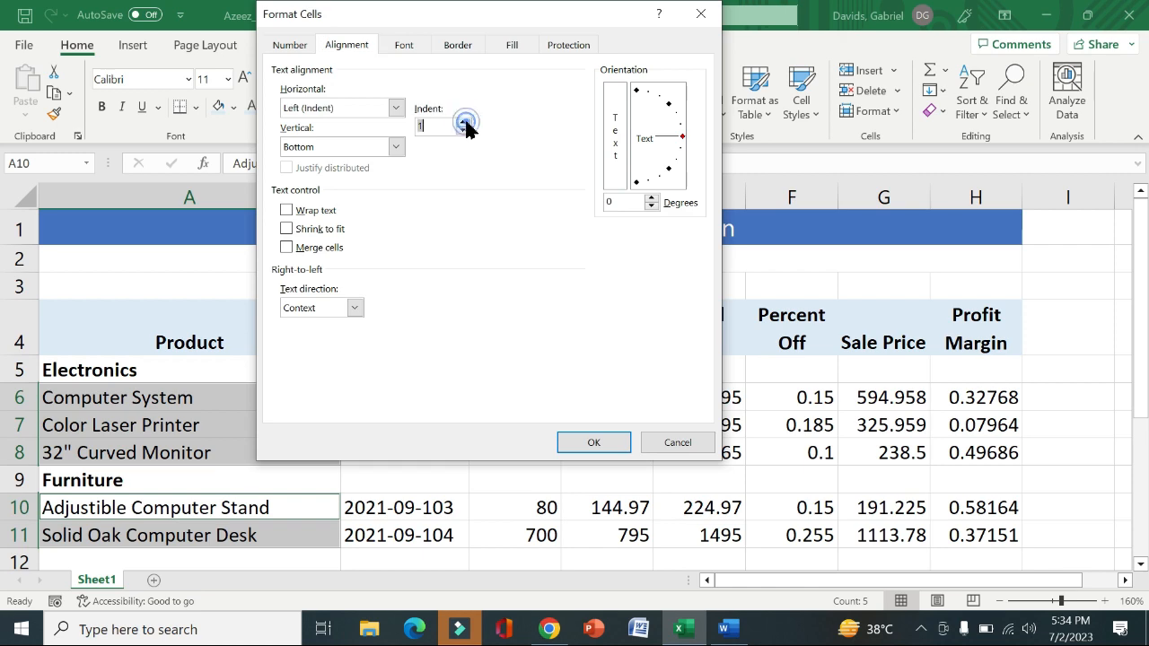
left_click(586, 441)
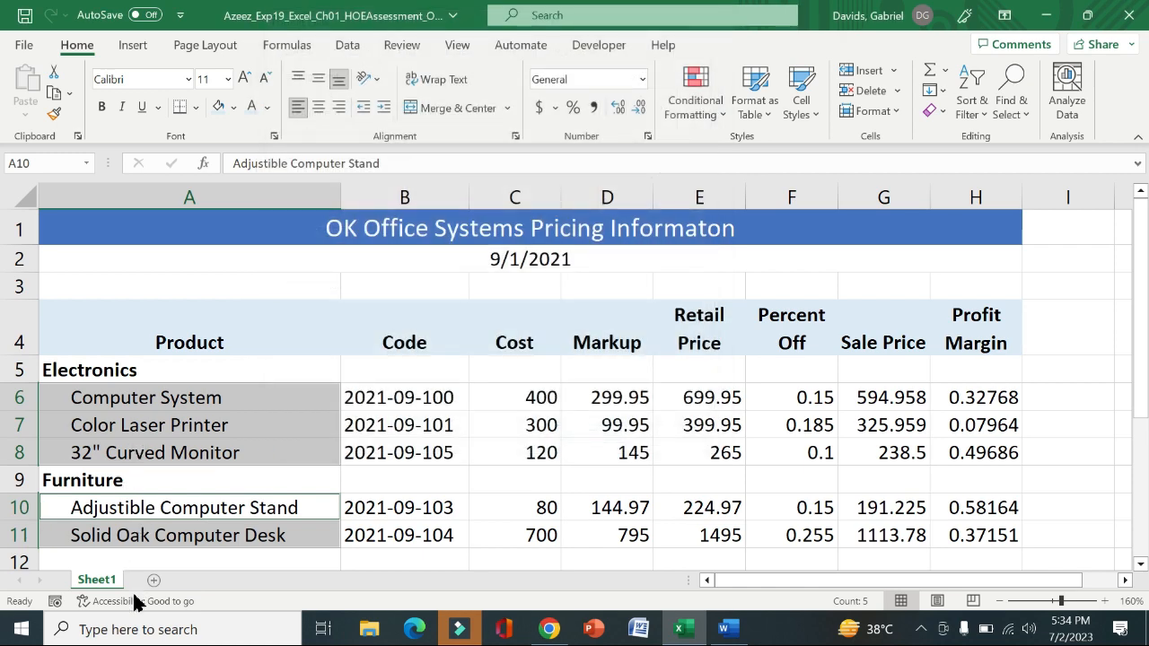
In the Word instructions, remove the yellow highlight from step 14 about indenting the product names
left_click(721, 633)
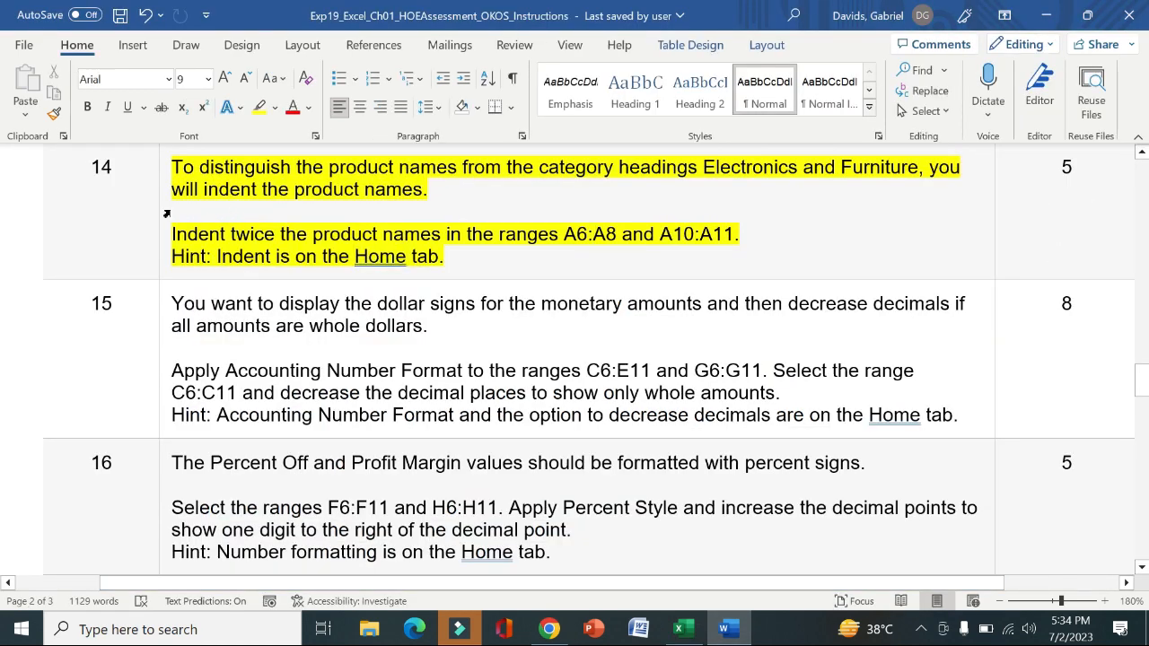
left_click(159, 205)
left_click(236, 184)
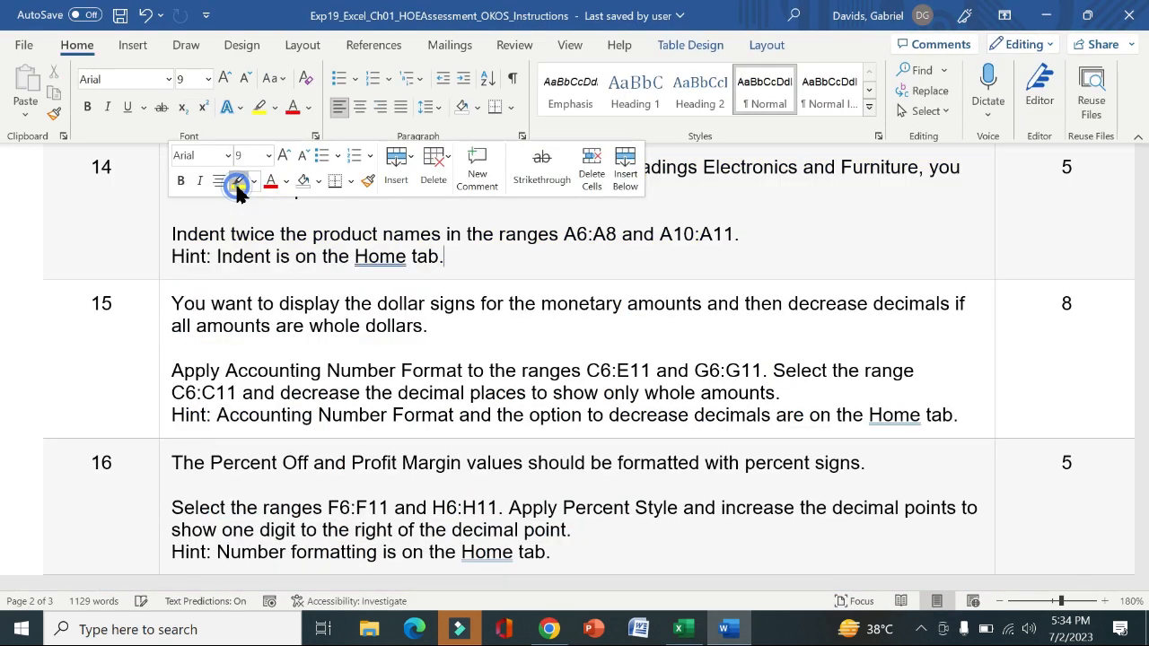
Highlight step 15 about dollar signs and decimals in yellow, and mark its Accounting Number Format clause
left_click(166, 329)
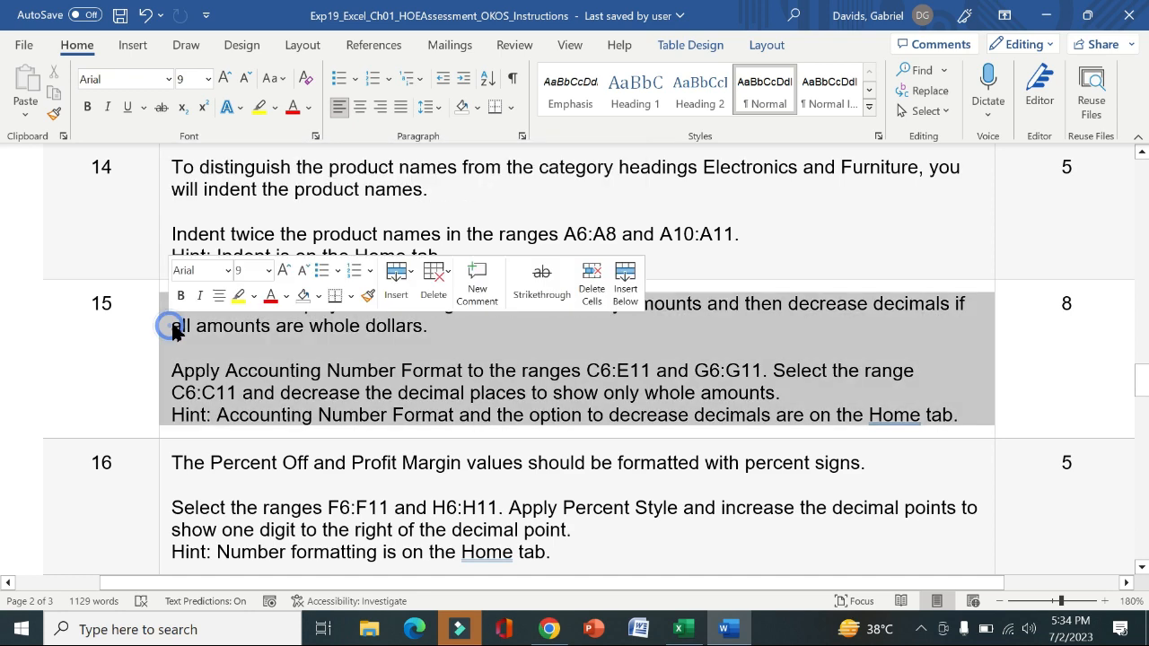
left_click(238, 296)
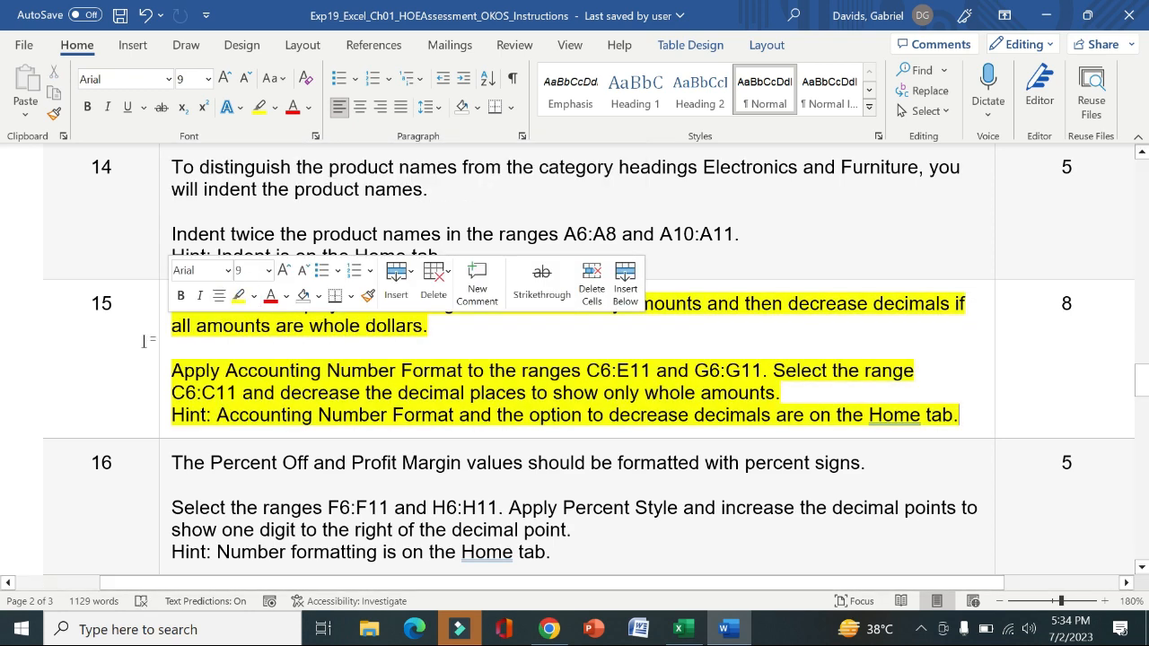
left_click(144, 342)
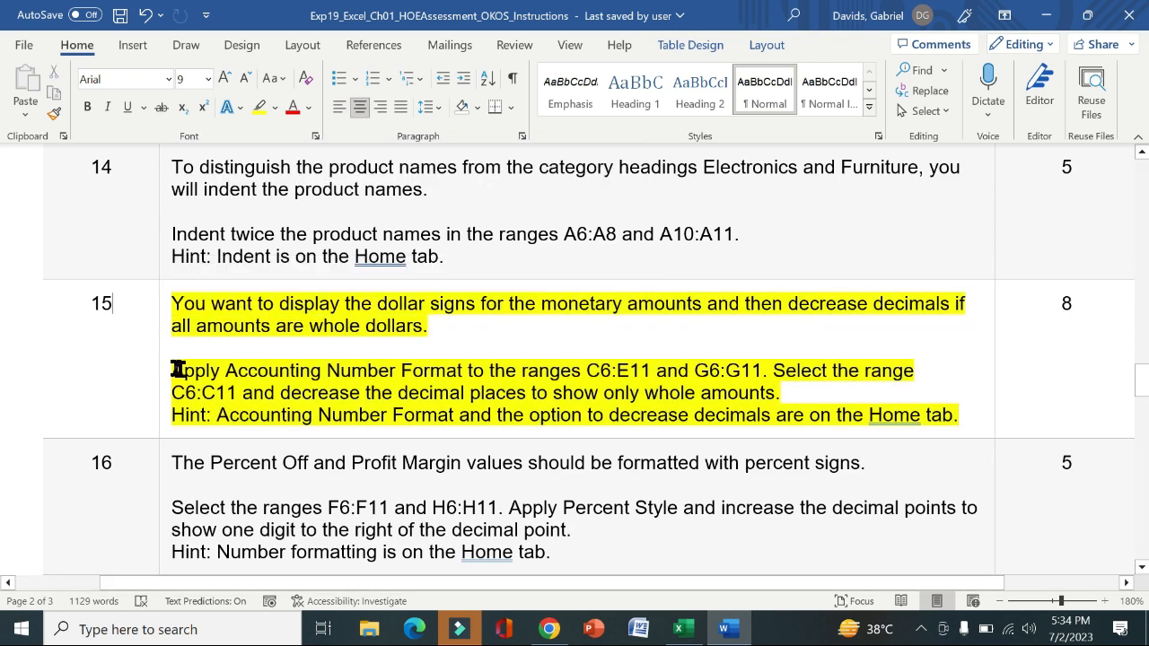
left_click_drag(177, 370, 419, 372)
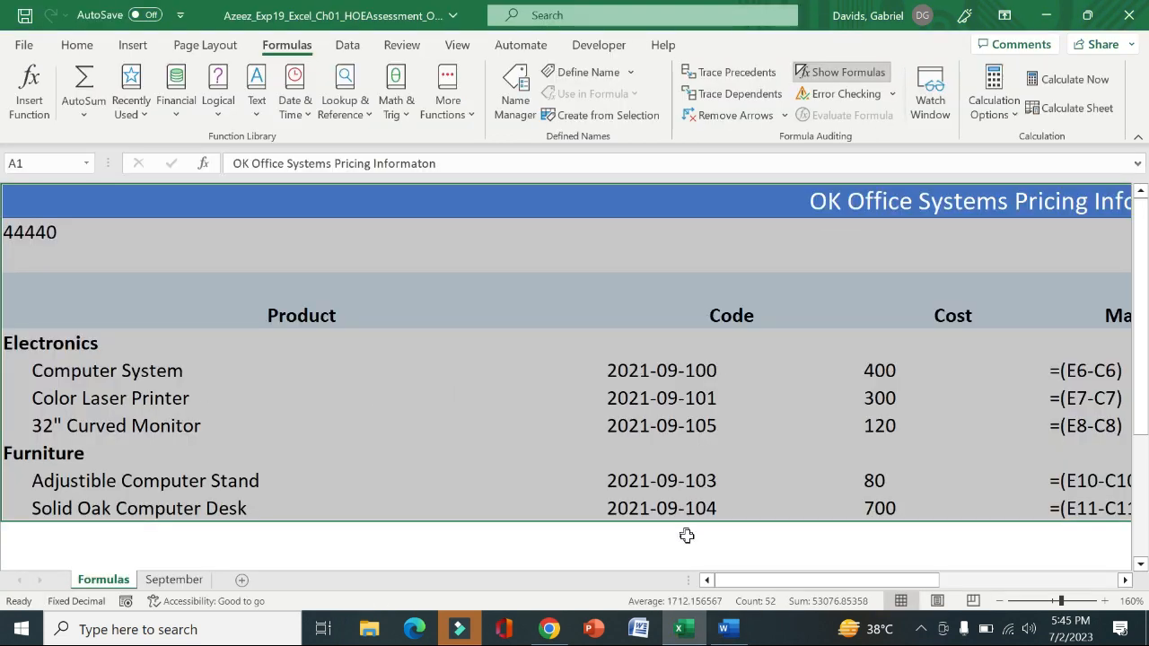
In the Excel workbook, review the Formulas sheet at 100% zoom and open the September sheet
left_click_drag(786, 579, 736, 584)
left_click_drag(1058, 601, 1053, 601)
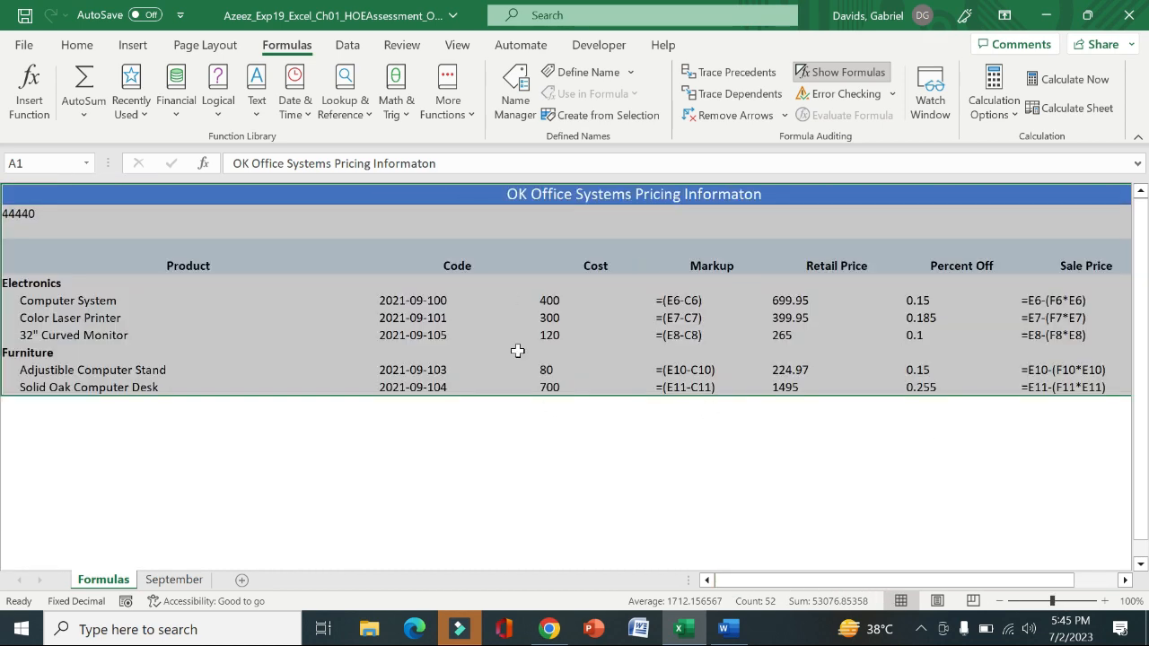
left_click(183, 582)
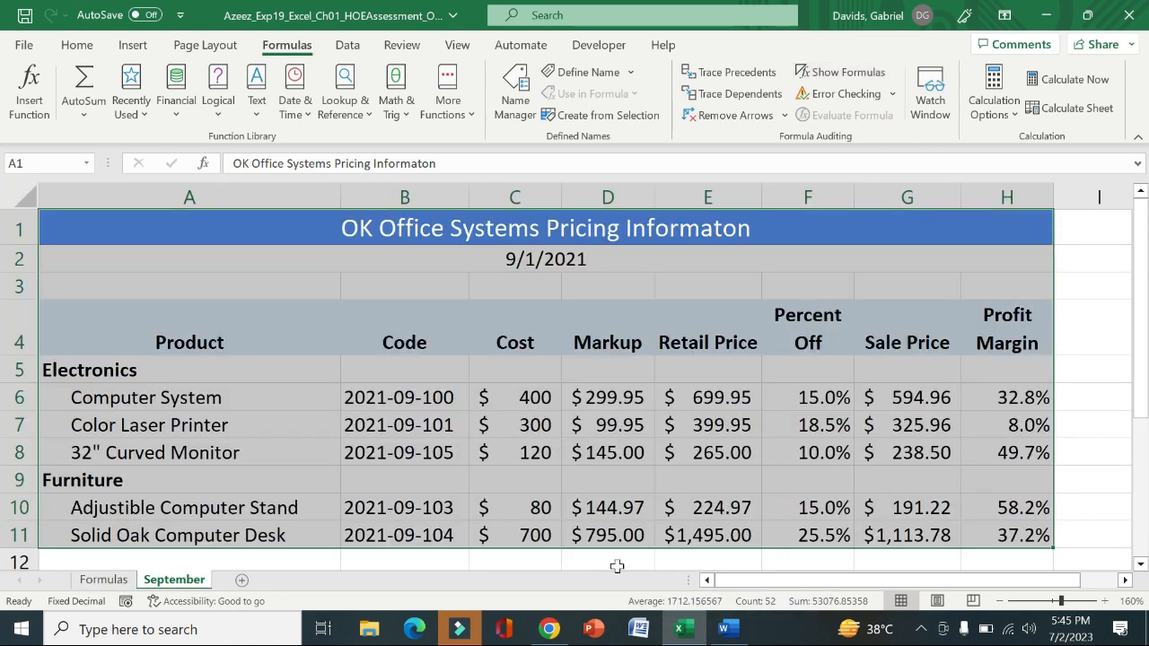